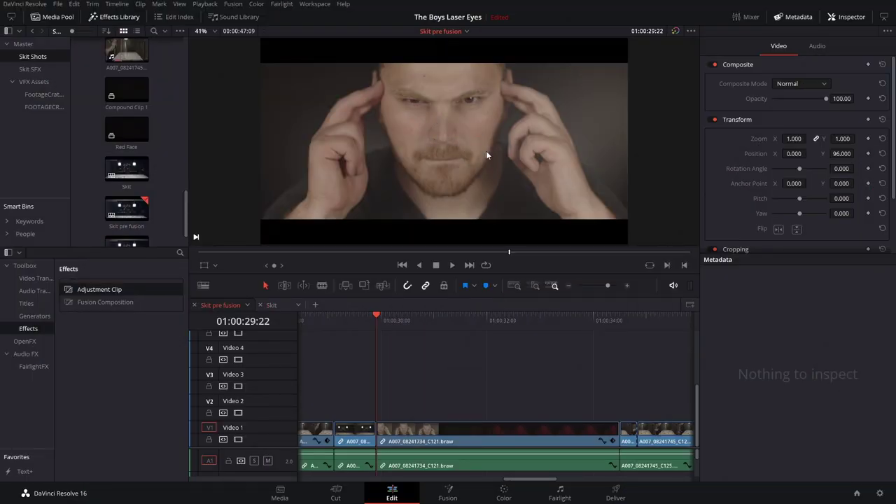
# Turn the long red-lit face close-up on Video 1 into a compound clip named "eye glow face"
pyautogui.moveTo(375, 316); pyautogui.dragTo(591, 319)
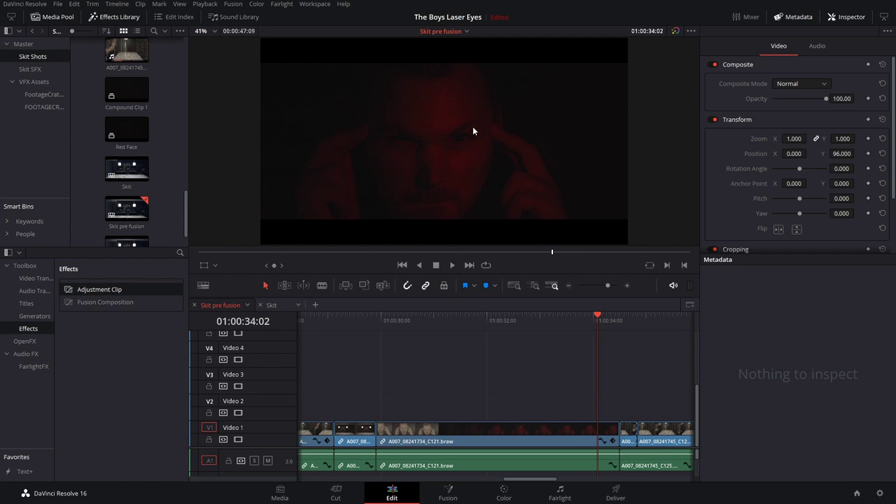
pyautogui.moveTo(601, 319)
pyautogui.mouseDown()
pyautogui.moveTo(552, 319)
pyautogui.moveTo(588, 320)
pyautogui.mouseUp()
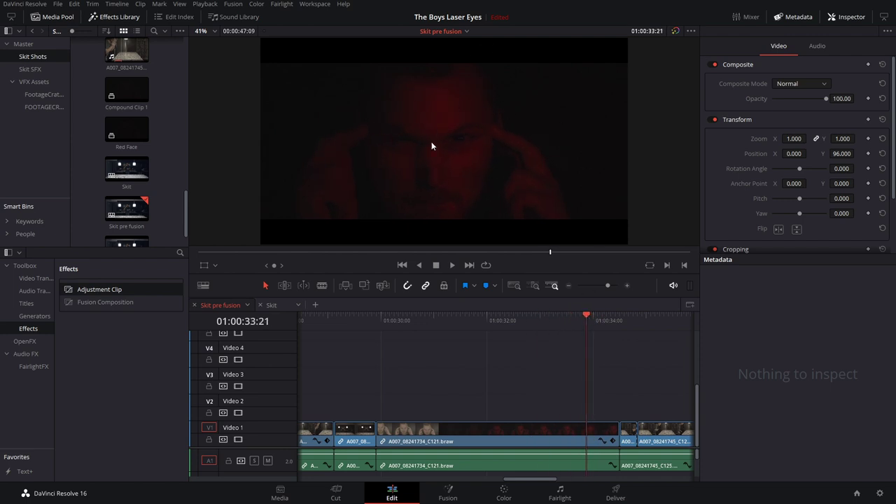
pyautogui.moveTo(587, 318); pyautogui.dragTo(568, 319)
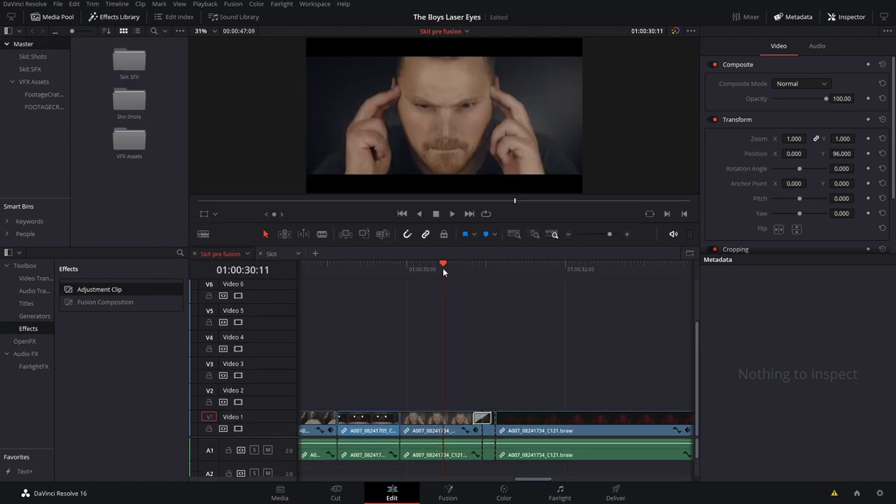
pyautogui.moveTo(442, 266); pyautogui.dragTo(601, 309)
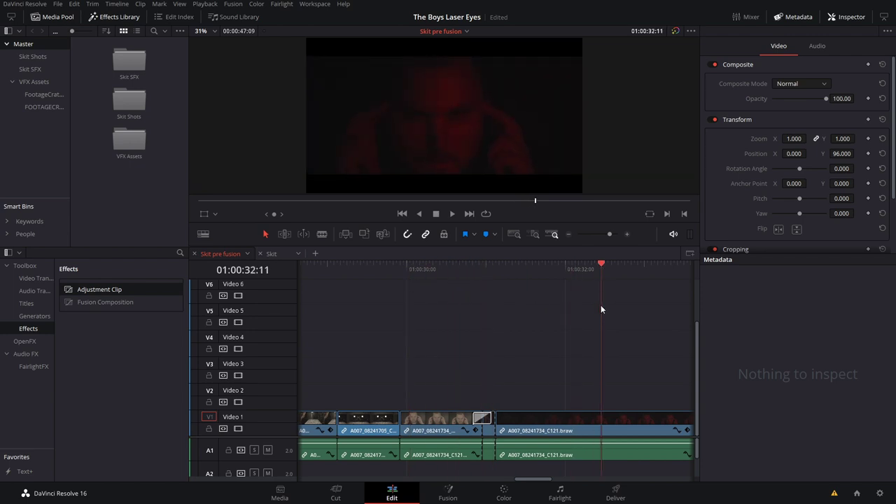
pyautogui.hscroll(5, 540, 483)
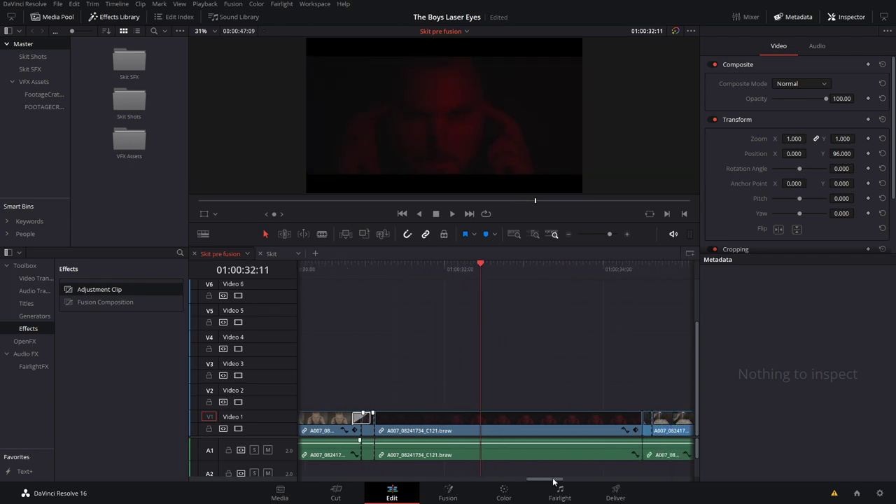
pyautogui.moveTo(464, 273)
pyautogui.mouseDown()
pyautogui.moveTo(609, 283)
pyautogui.moveTo(479, 274)
pyautogui.mouseUp()
pyautogui.rightClick(438, 420)
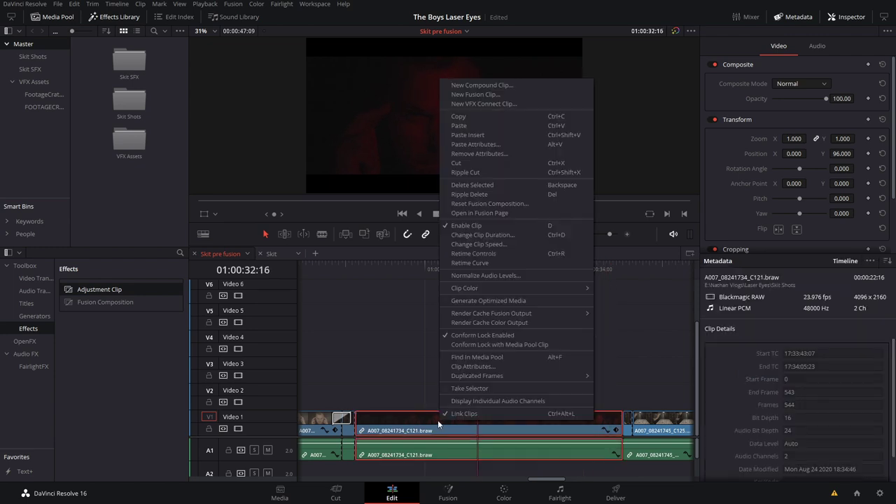
pyautogui.click(502, 85)
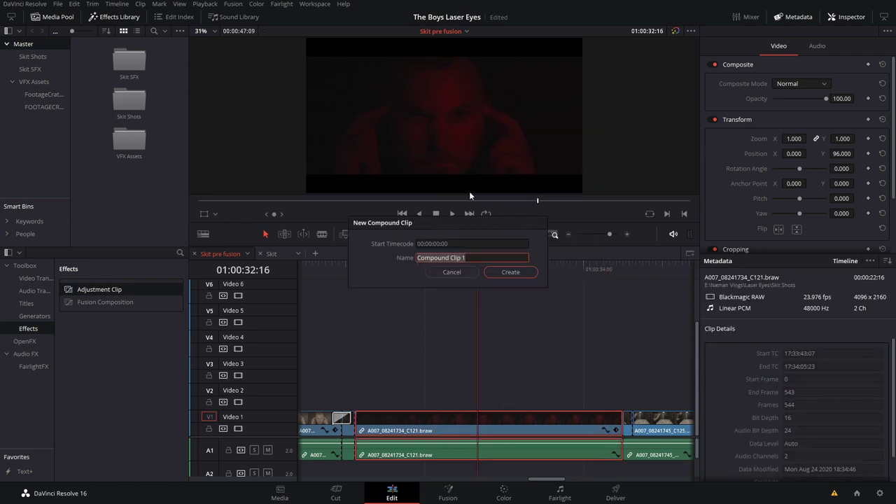
pyautogui.write('eye glow face')
pyautogui.click(501, 272)
# Compare frames of the eye glow face clip with the color grades and Fusion effects bypassed and enabled
pyautogui.moveTo(500, 267); pyautogui.dragTo(488, 294)
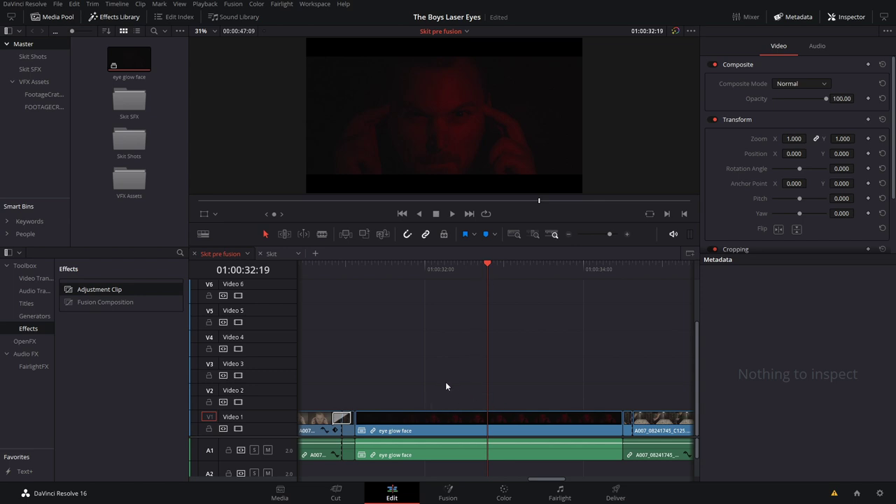
pyautogui.click(675, 31)
pyautogui.moveTo(493, 267); pyautogui.dragTo(438, 273)
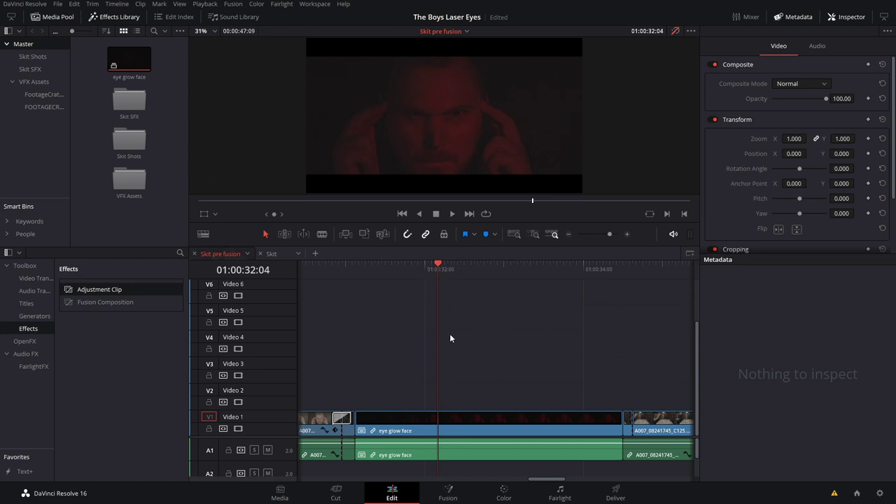
pyautogui.moveTo(435, 262); pyautogui.dragTo(504, 265)
pyautogui.click(675, 31)
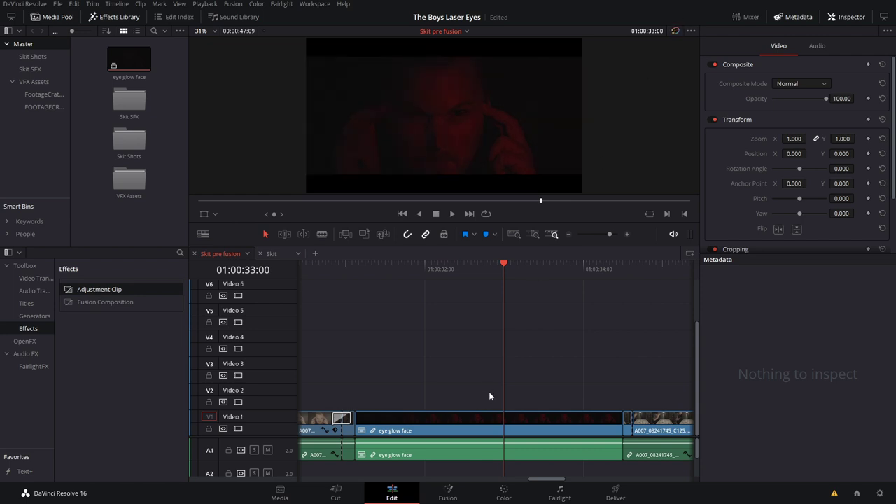
# Open the eye glow face clip in the Fusion page and bring its MediaIn1 and MediaOut1 nodes into view
pyautogui.click(440, 501)
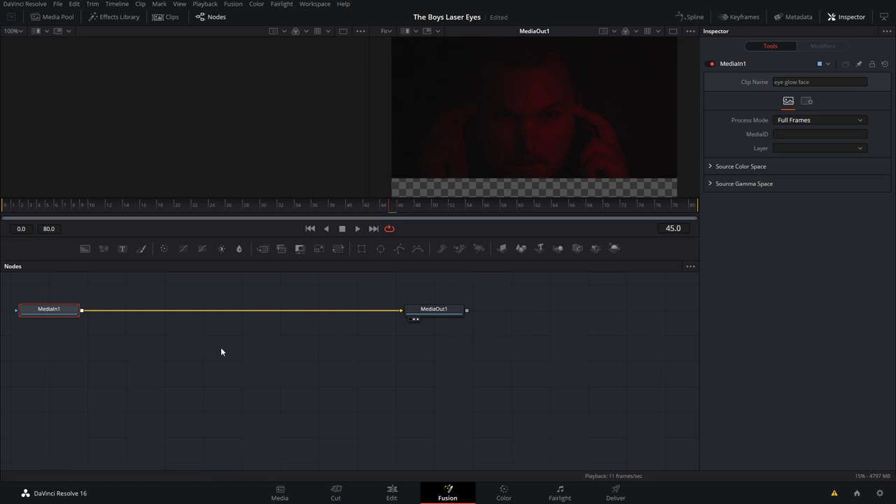
pyautogui.moveTo(218, 336); pyautogui.dragTo(343, 397)
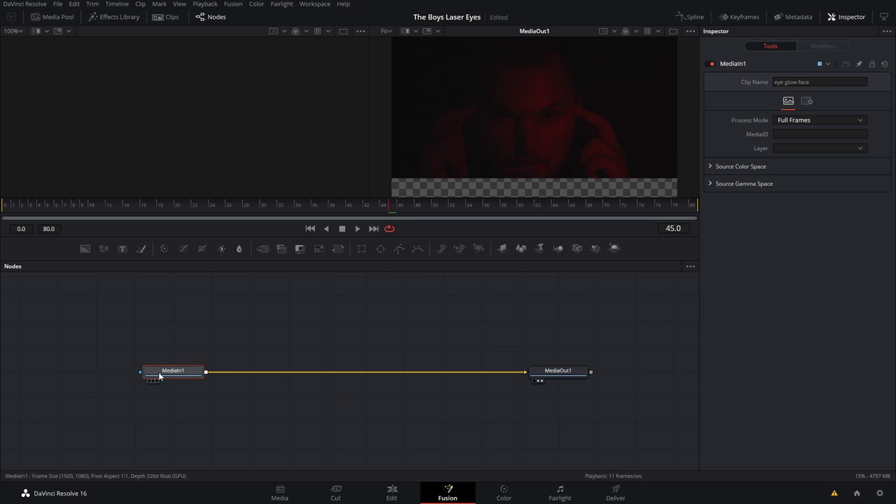
pyautogui.click(573, 373)
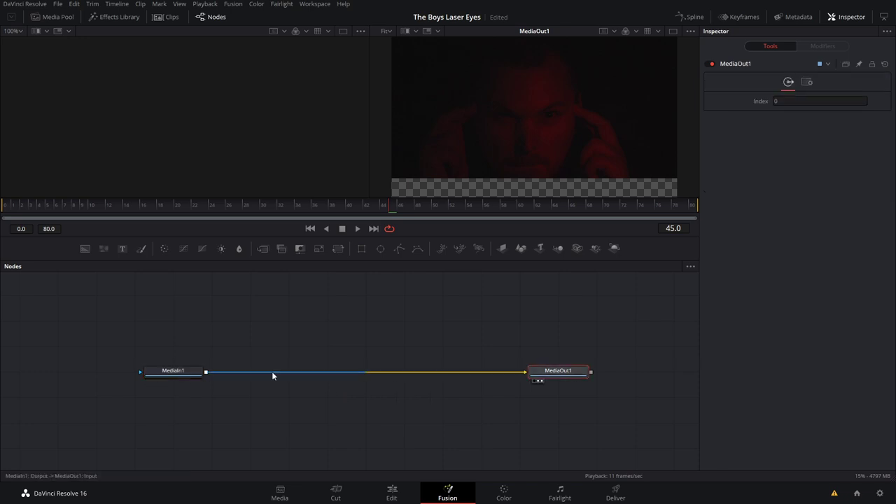
# Insert a Planar Tracker node between MediaIn1 and MediaOut1
pyautogui.click(189, 374)
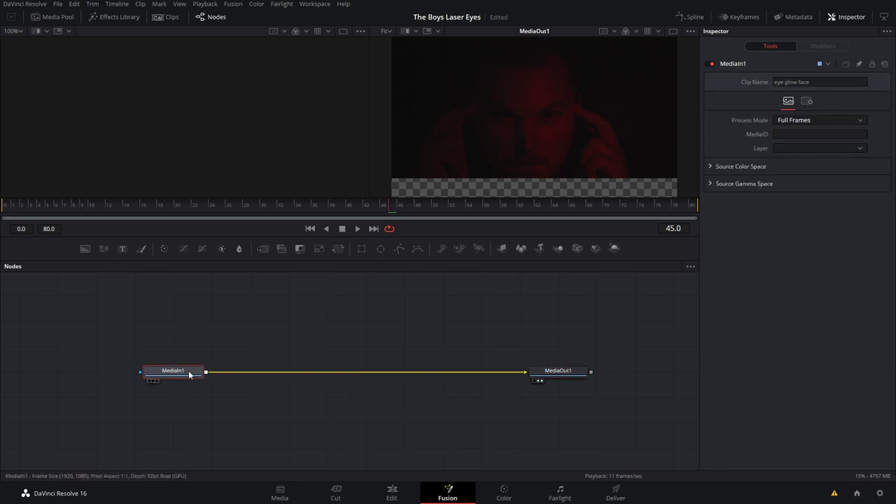
pyautogui.hotkey('shift', 'space')
pyautogui.write('soft')
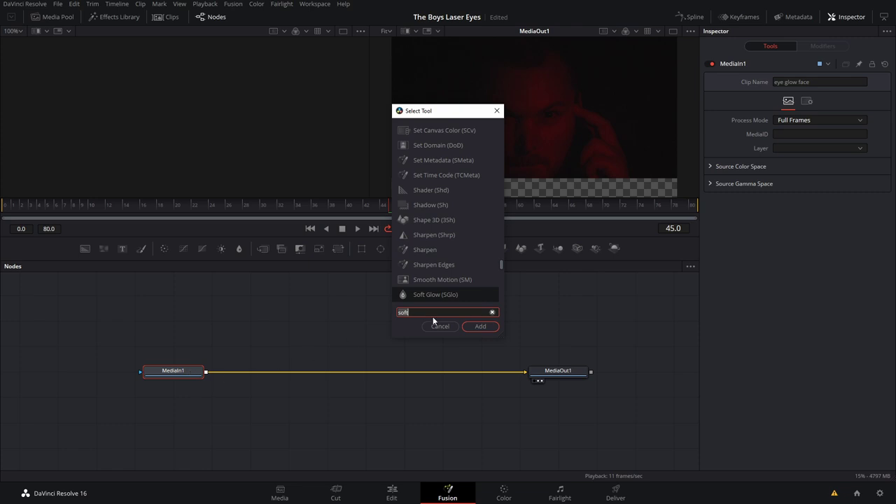
pyautogui.press('BackSpace')
pyautogui.press('BackSpace')
pyautogui.press('BackSpace')
pyautogui.press('BackSpace')
pyautogui.write('plan')
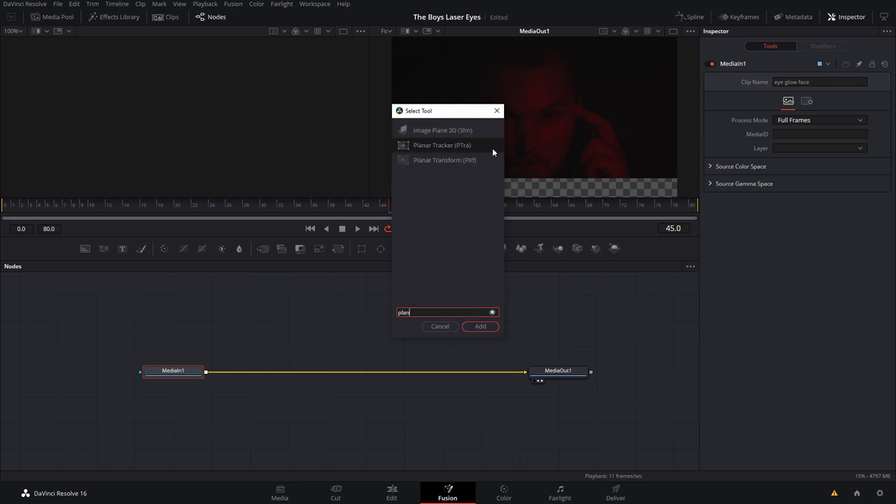
pyautogui.click(464, 144)
pyautogui.click(481, 327)
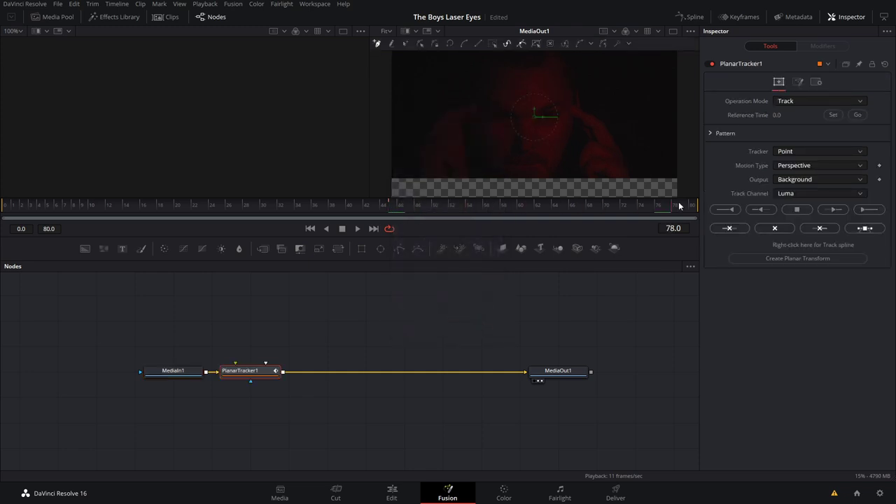
# Set the planar tracker's reference time to frame 80 and outline the eye on the image's right side with a closed four-point shape
pyautogui.click(834, 115)
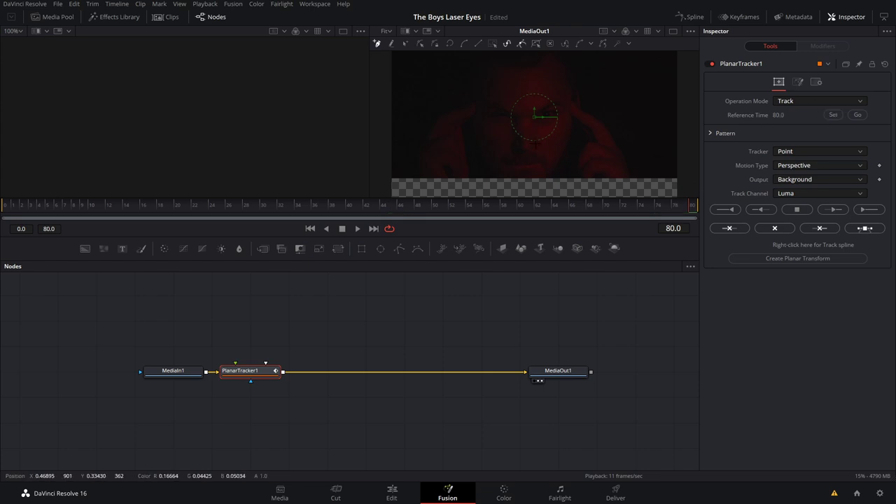
pyautogui.moveTo(580, 134); pyautogui.dragTo(592, 145)
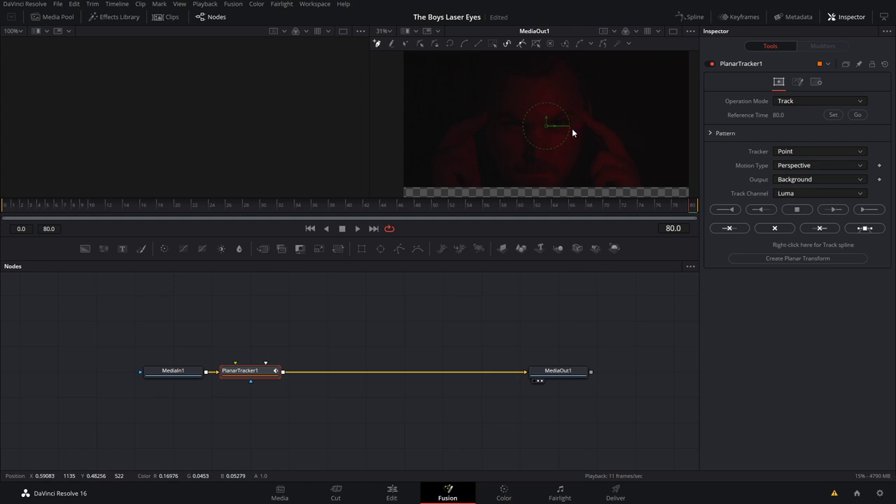
pyautogui.scroll(5, 572, 129)
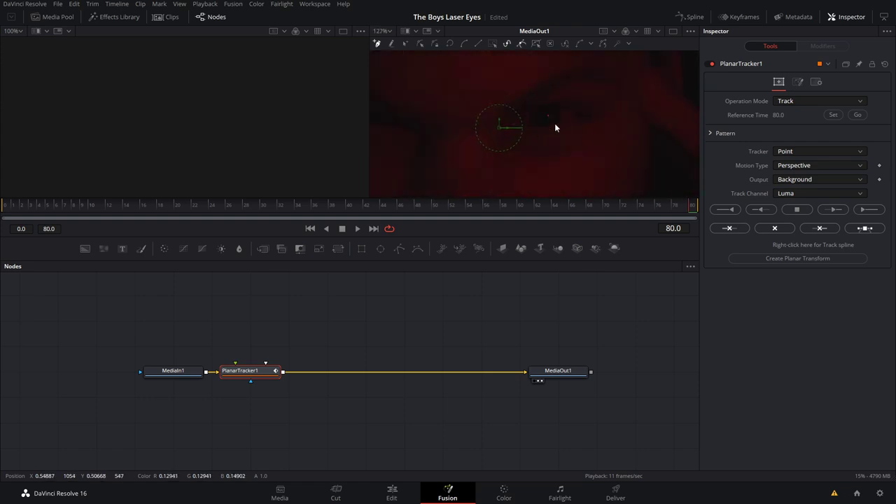
pyautogui.scroll(2, 551, 121)
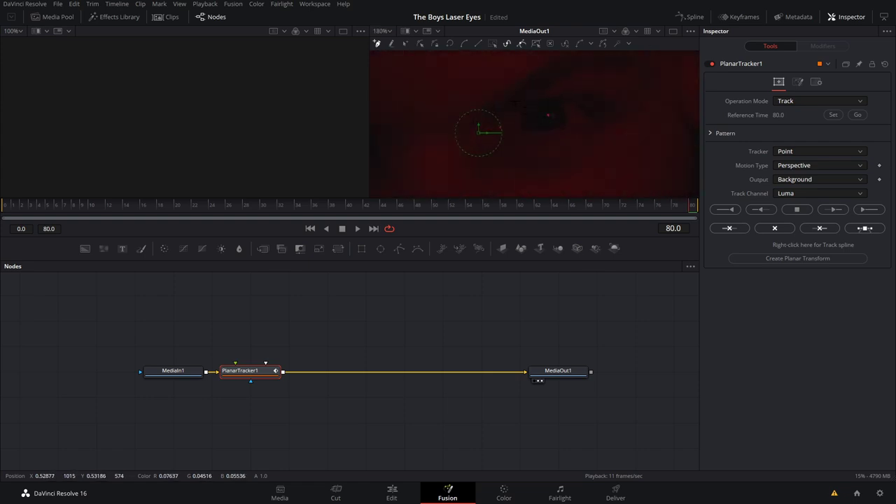
pyautogui.click(490, 72)
pyautogui.click(495, 163)
pyautogui.click(628, 166)
pyautogui.click(629, 67)
pyautogui.click(490, 71)
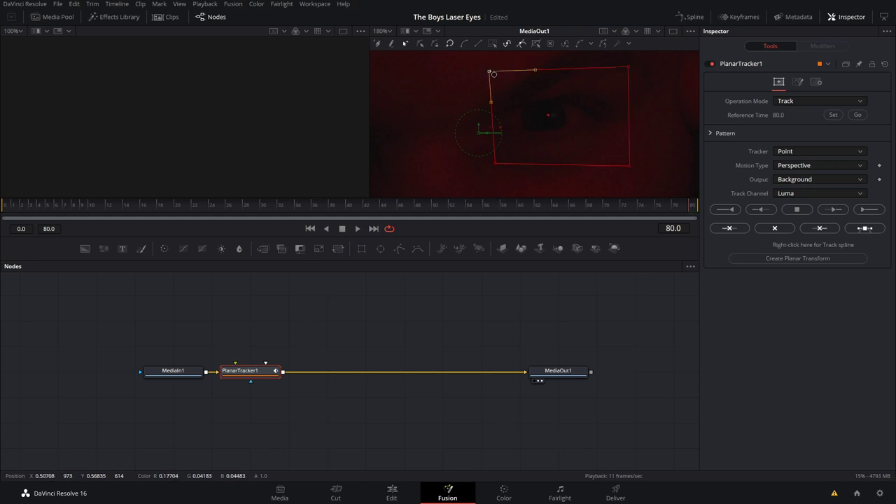
# Set the tracker to Point with Translation motion, track the outlined eye back to frame 0, and check the track across the clip
pyautogui.click(797, 151)
pyautogui.click(783, 161)
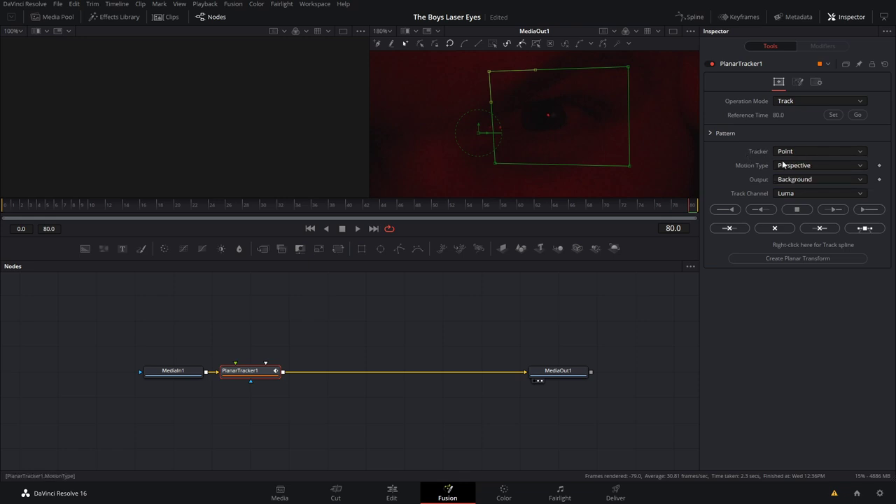
pyautogui.click(805, 165)
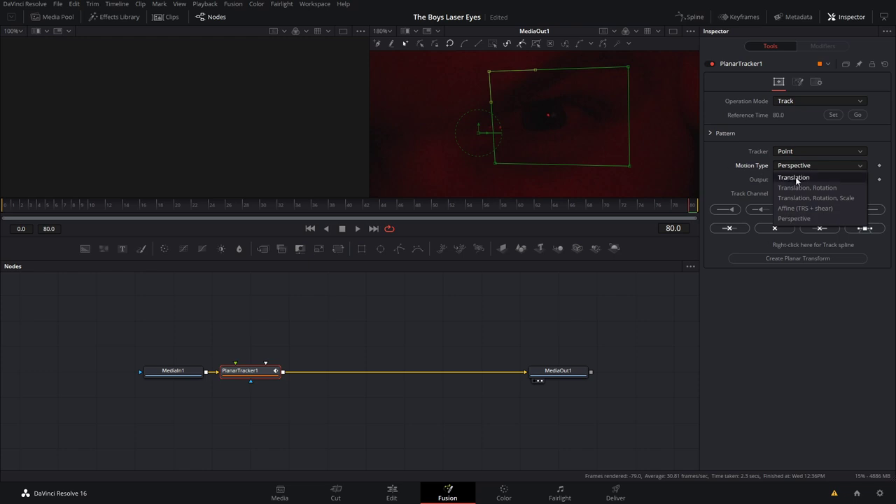
pyautogui.click(796, 179)
pyautogui.click(800, 151)
pyautogui.click(717, 149)
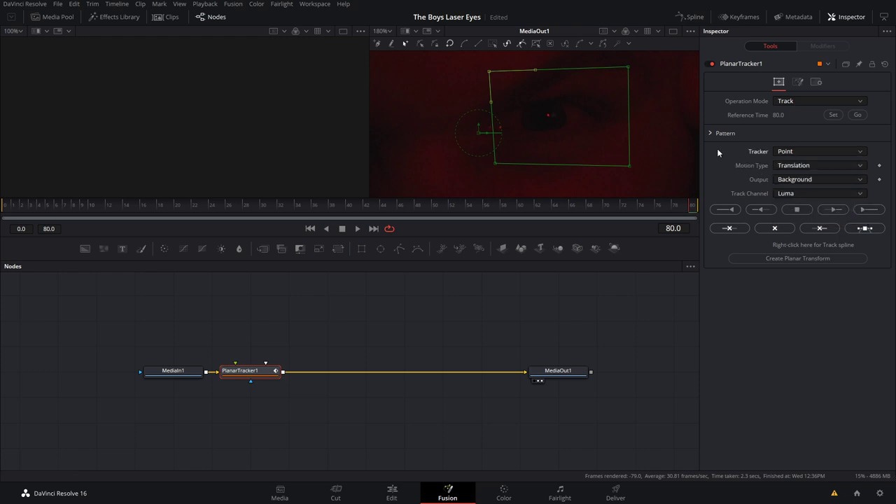
pyautogui.click(730, 210)
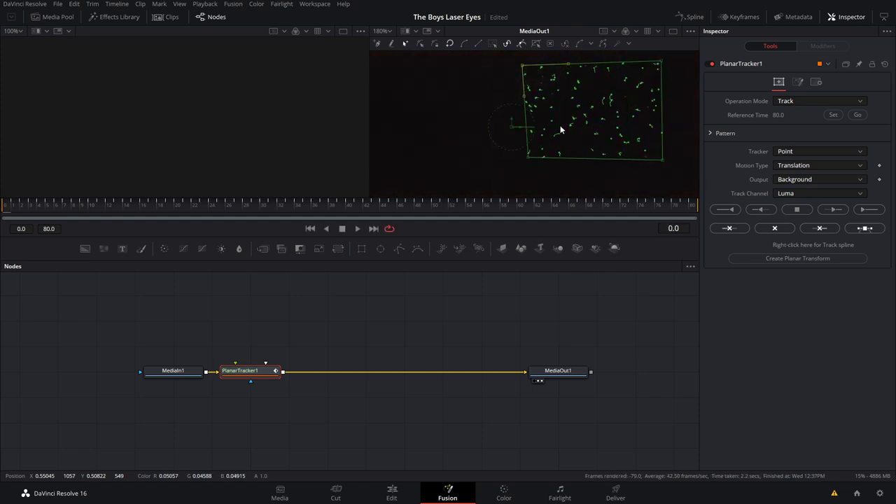
pyautogui.moveTo(9, 210); pyautogui.dragTo(684, 205)
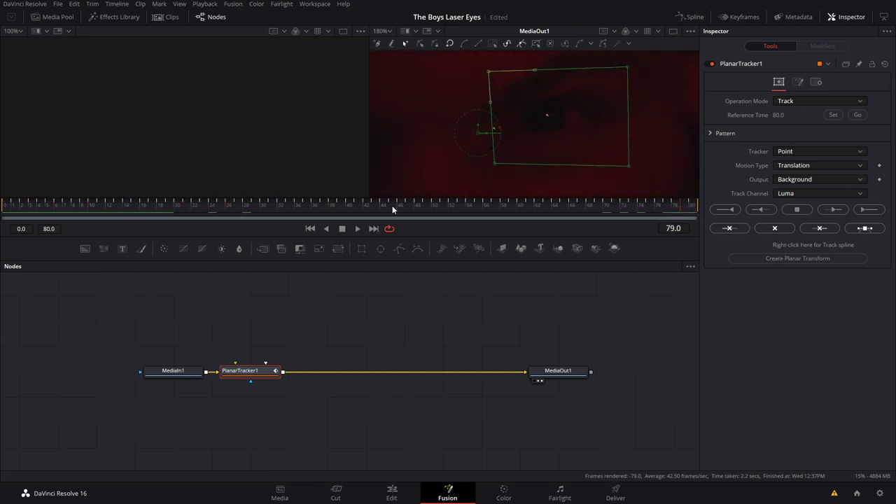
# Create a planar transform from the eye track, rename it Right Eye Motion, and place it above the main node line near MediaOut1
pyautogui.click(801, 258)
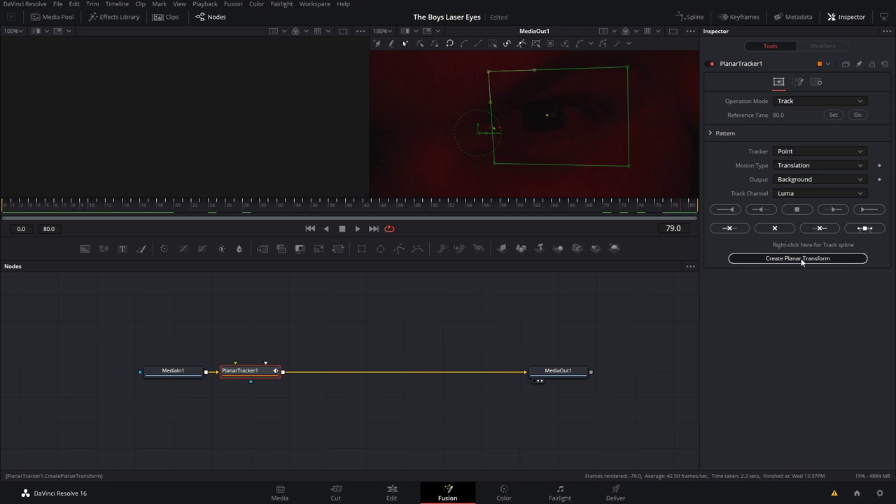
pyautogui.moveTo(217, 339); pyautogui.dragTo(273, 324)
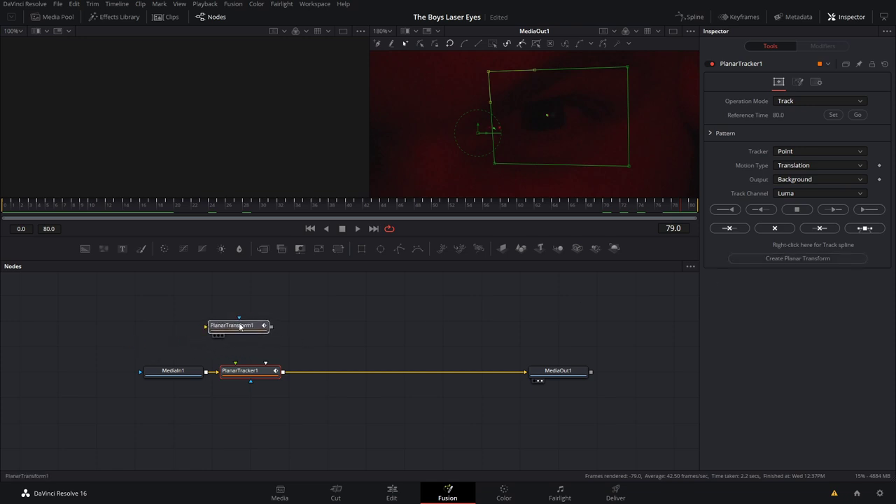
pyautogui.click(224, 327)
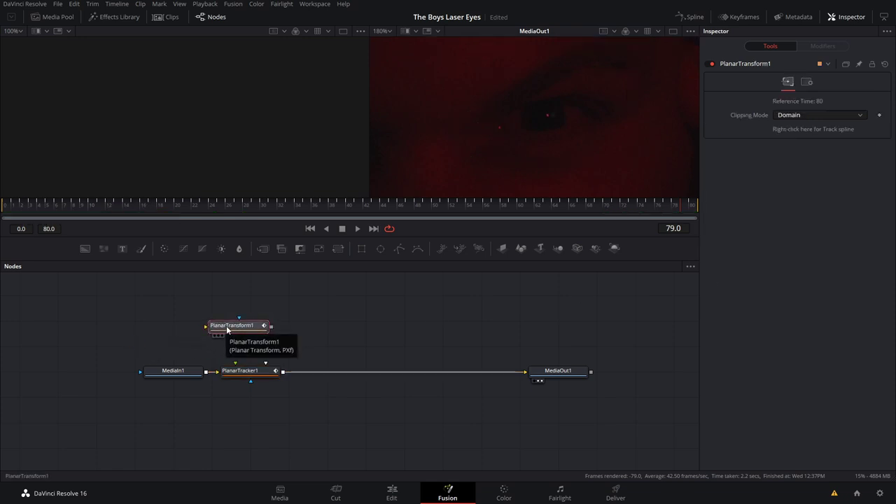
pyautogui.press('F2')
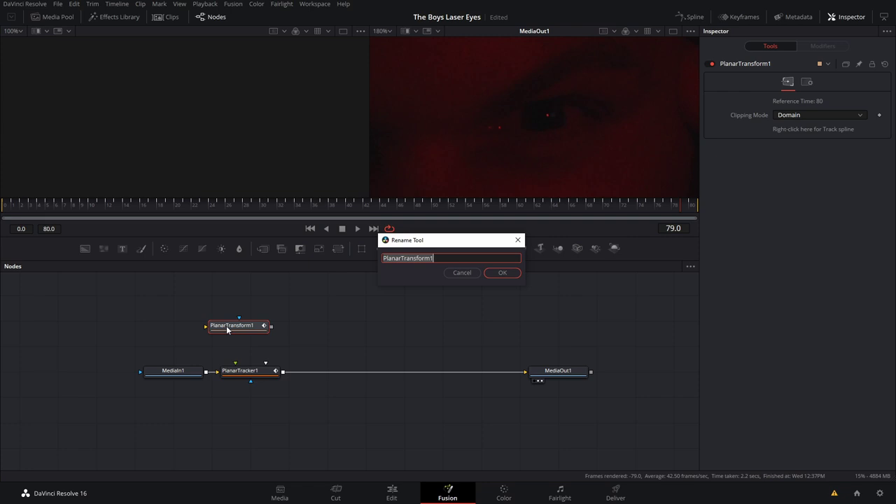
pyautogui.write('Right Eye Motion')
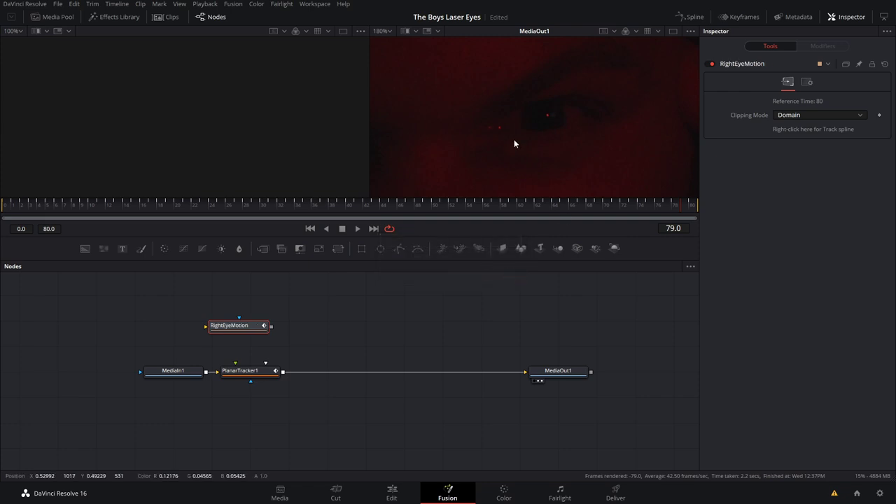
pyautogui.scroll(-4, 522, 120)
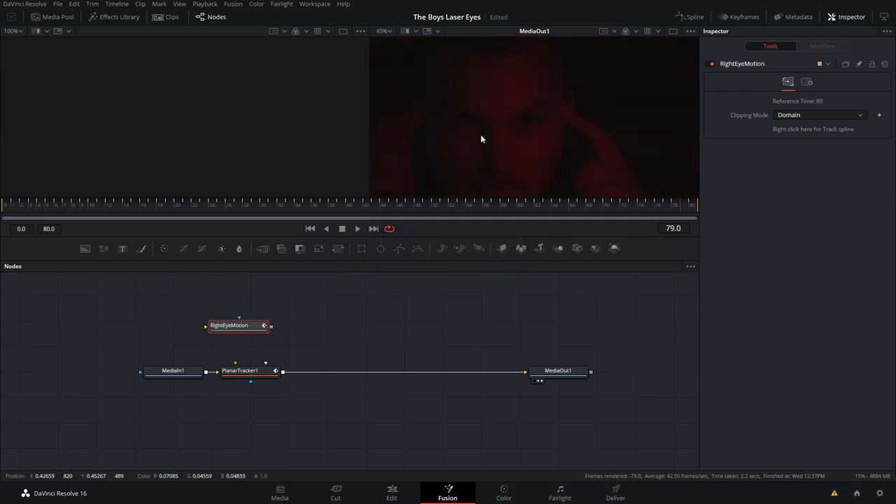
pyautogui.moveTo(243, 329); pyautogui.dragTo(458, 320)
# Insert a second Planar Tracker node directly after PlanarTracker1 on the main node line
pyautogui.click(248, 374)
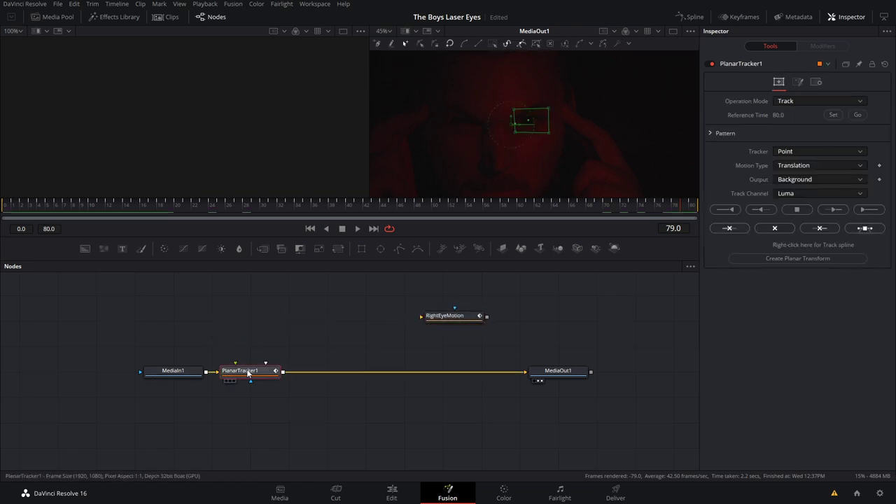
pyautogui.hotkey('shift', 'space')
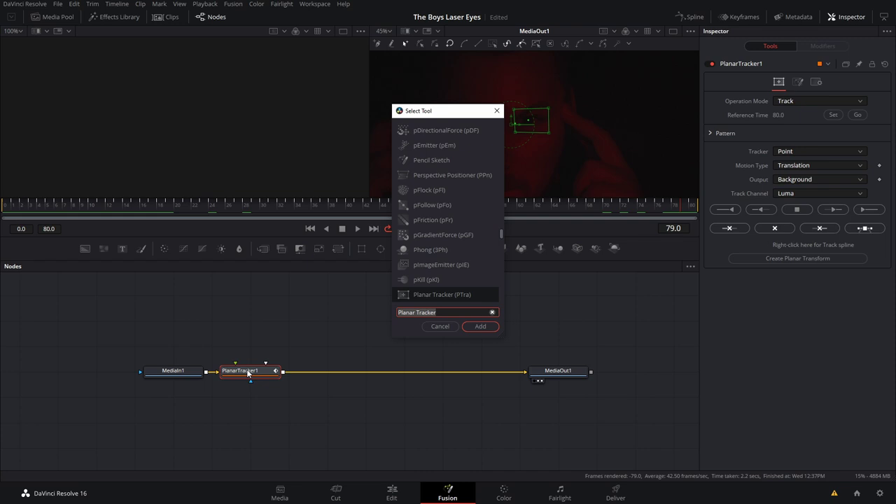
pyautogui.click(482, 327)
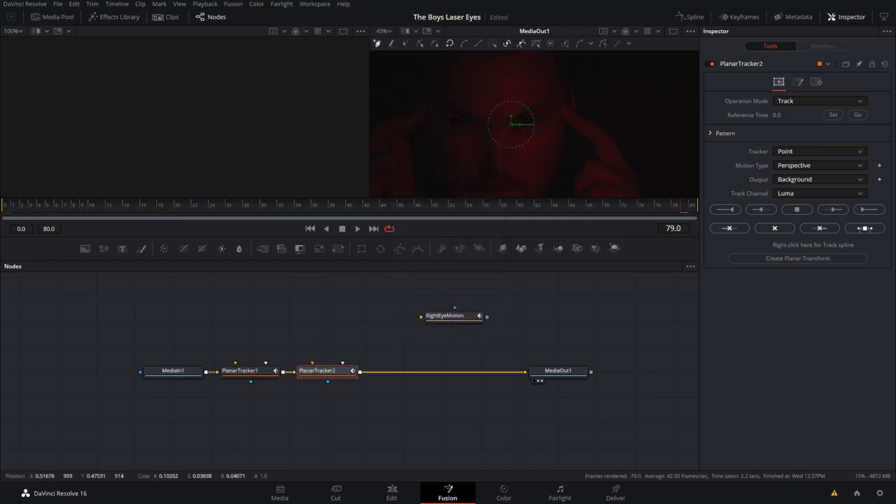
# Set the second planar tracker's reference time to frame 80 and outline the eye on the image's left side with a closed four-point shape
pyautogui.scroll(5, 452, 127)
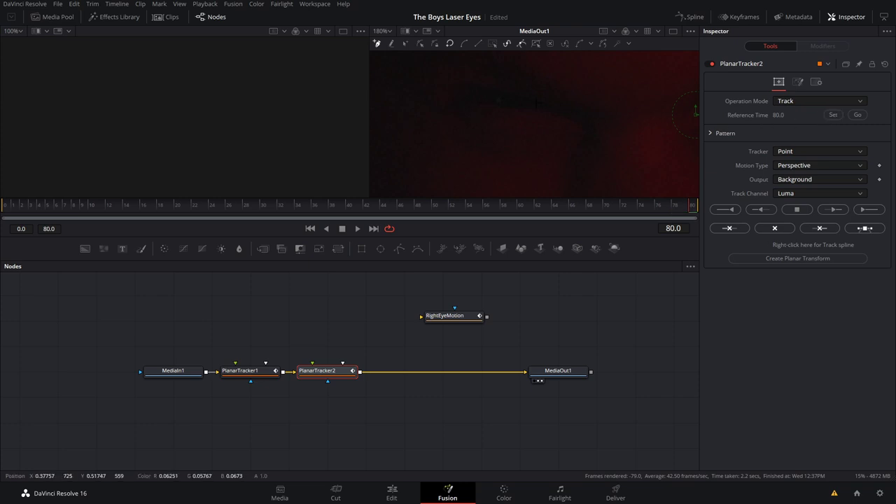
pyautogui.click(595, 172)
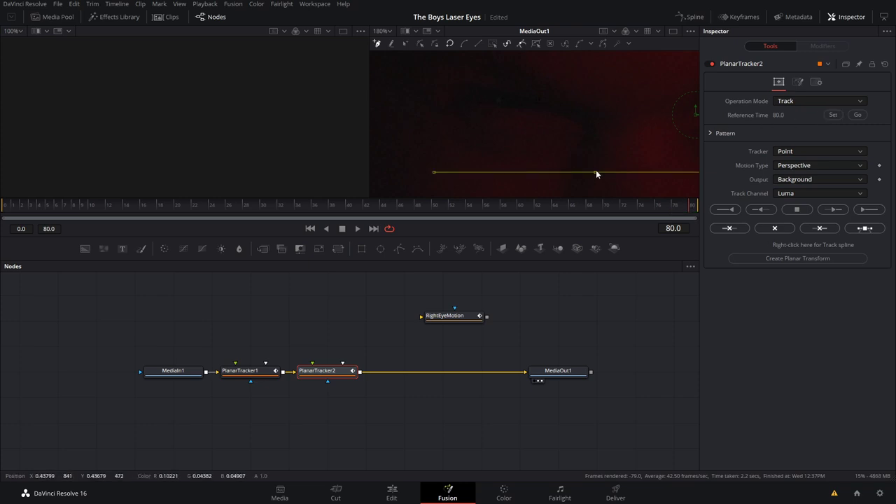
pyautogui.click(605, 63)
pyautogui.click(424, 63)
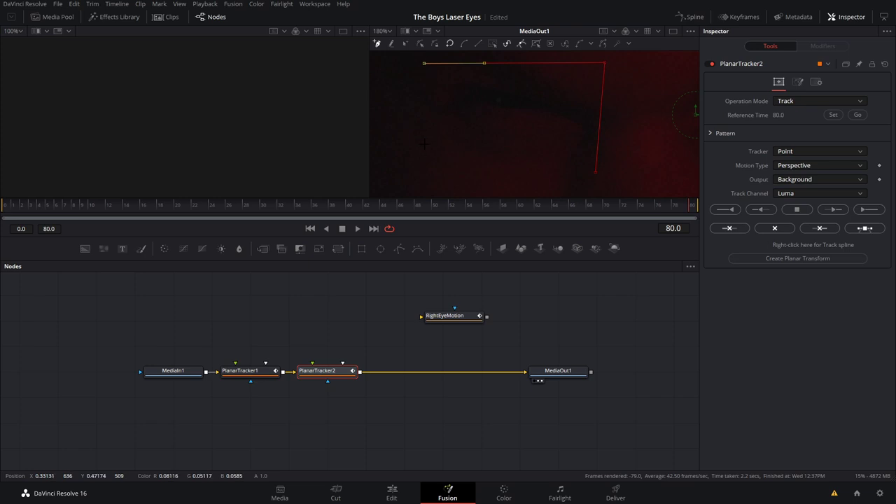
pyautogui.click(423, 176)
pyautogui.click(595, 172)
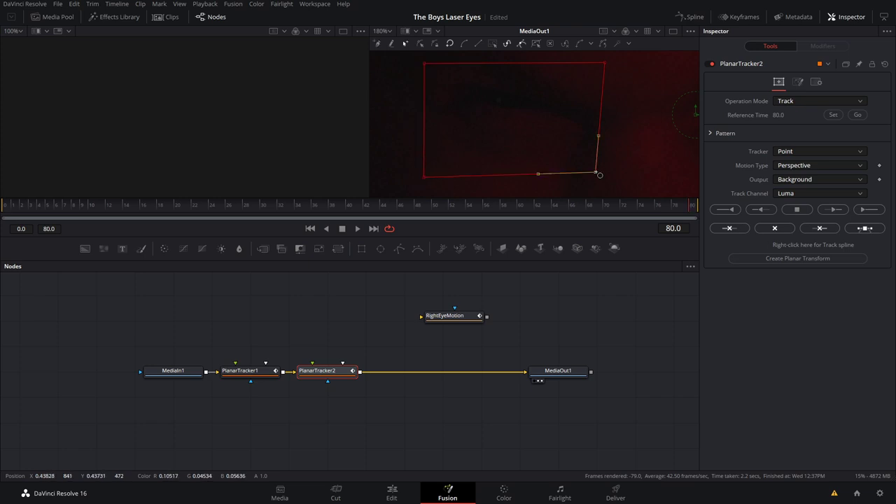
# Set the second tracker to Hybrid Point/Area with Affine (TRS + shear) motion, track the outlined eye back to frame 0, and check the track
pyautogui.click(790, 153)
pyautogui.click(796, 174)
pyautogui.click(799, 166)
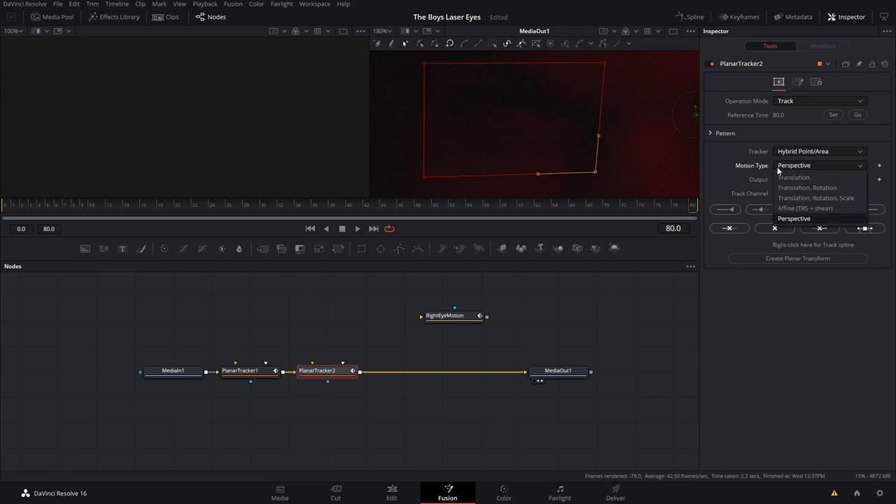
pyautogui.click(834, 208)
pyautogui.click(729, 210)
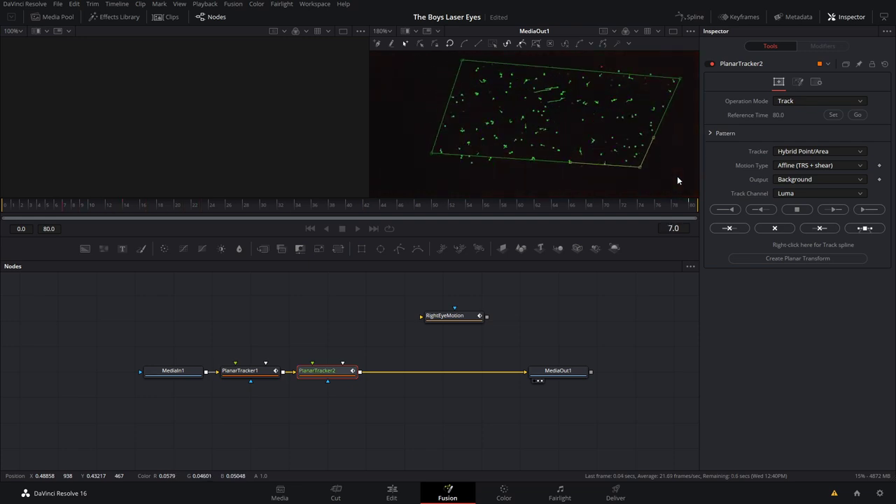
pyautogui.click(82, 205)
pyautogui.moveTo(82, 205); pyautogui.dragTo(130, 206)
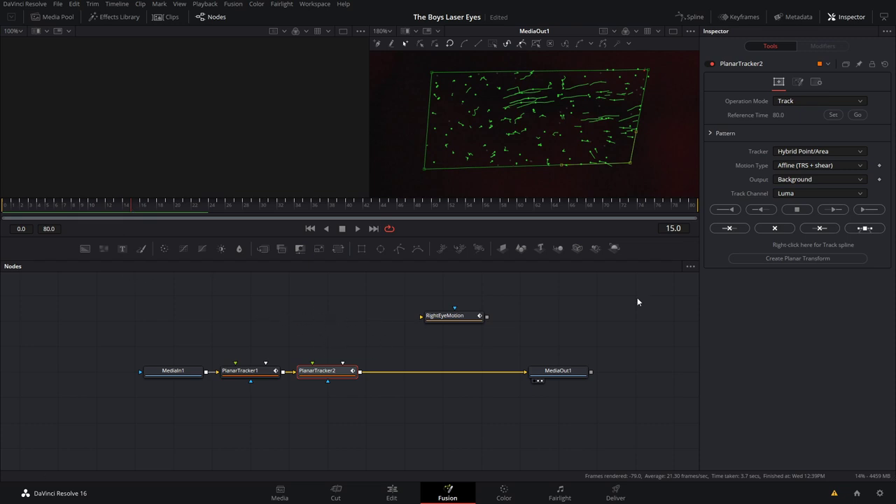
# Create a planar transform from the second eye track, rename it LeftEyeMotion, and place it beside RightEyeMotion above the main node line
pyautogui.click(799, 259)
pyautogui.click(177, 350)
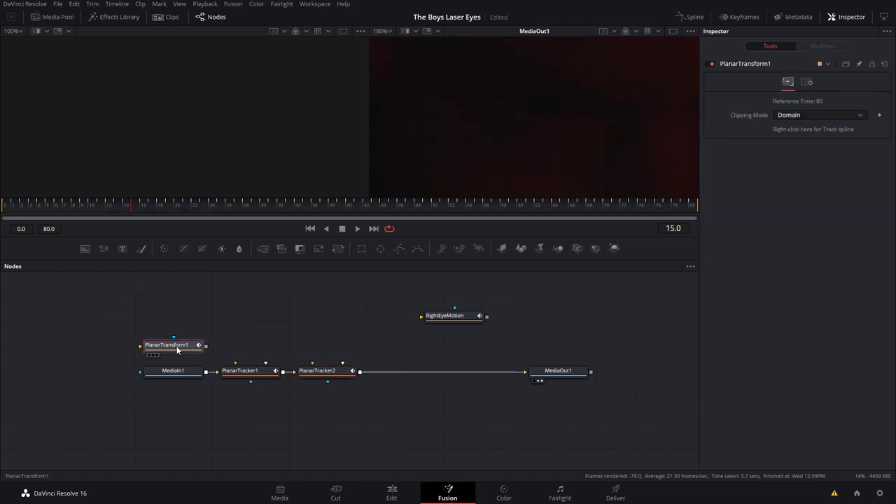
pyautogui.press('F2')
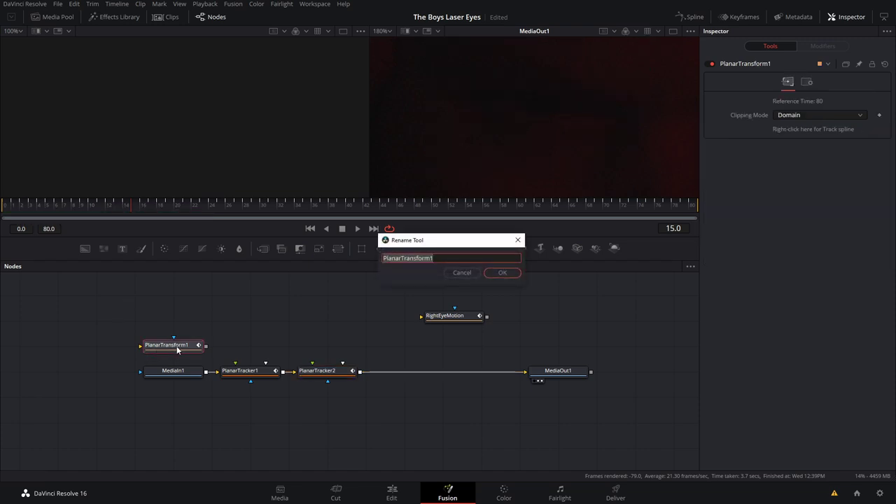
pyautogui.write('LeftEyeMotion')
pyautogui.click(503, 272)
pyautogui.moveTo(185, 345); pyautogui.dragTo(373, 316)
pyautogui.moveTo(327, 289); pyautogui.dragTo(460, 329)
pyautogui.moveTo(371, 317); pyautogui.dragTo(512, 317)
pyautogui.click(232, 311)
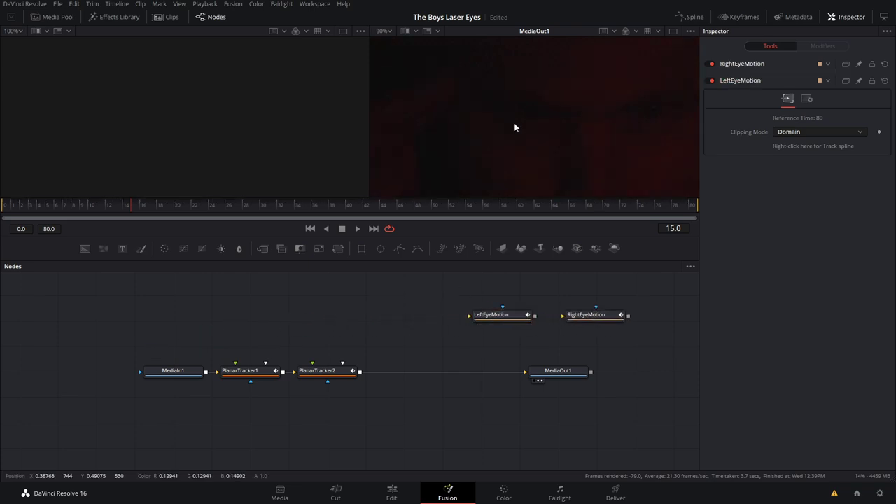
# Move to frame 68, where the eyes are open, and add a Background node above the main node line
pyautogui.hotkey('ctrl', 'f')
pyautogui.scroll(1, 518, 133)
pyautogui.click(478, 203)
pyautogui.moveTo(479, 203); pyautogui.dragTo(490, 203)
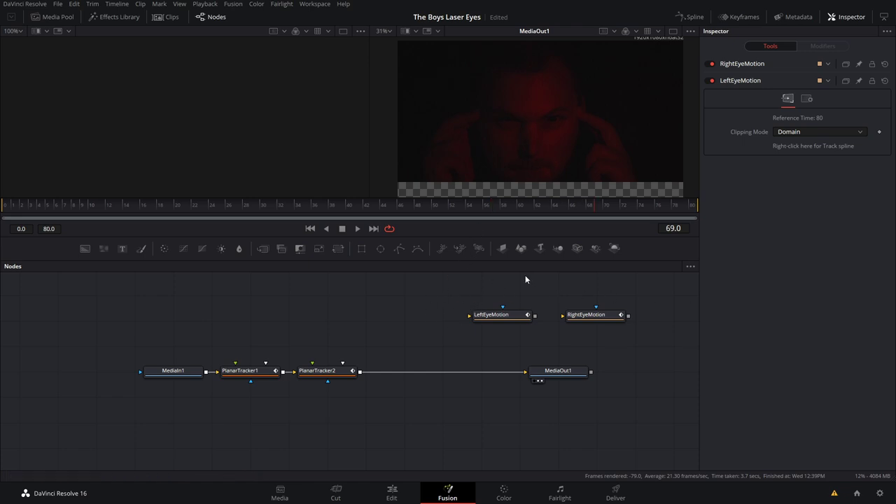
pyautogui.click(587, 205)
pyautogui.hotkey('shift', 'space')
pyautogui.write('back')
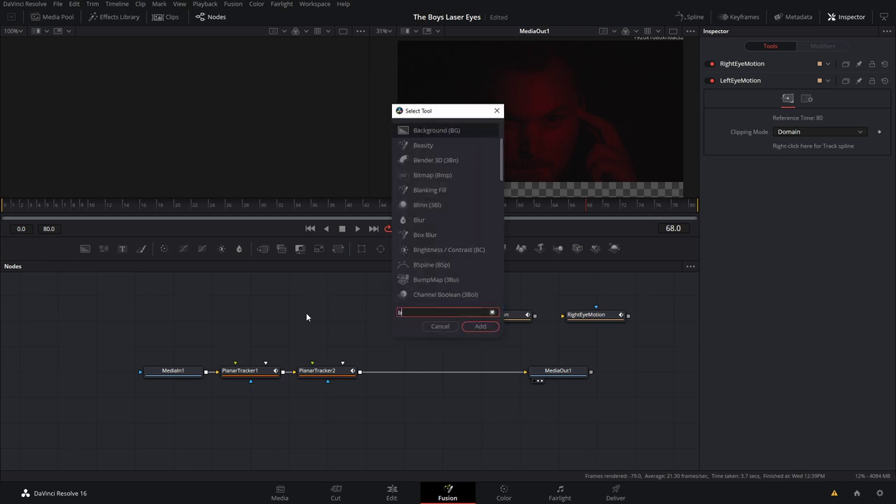
pyautogui.click(457, 130)
pyautogui.click(481, 326)
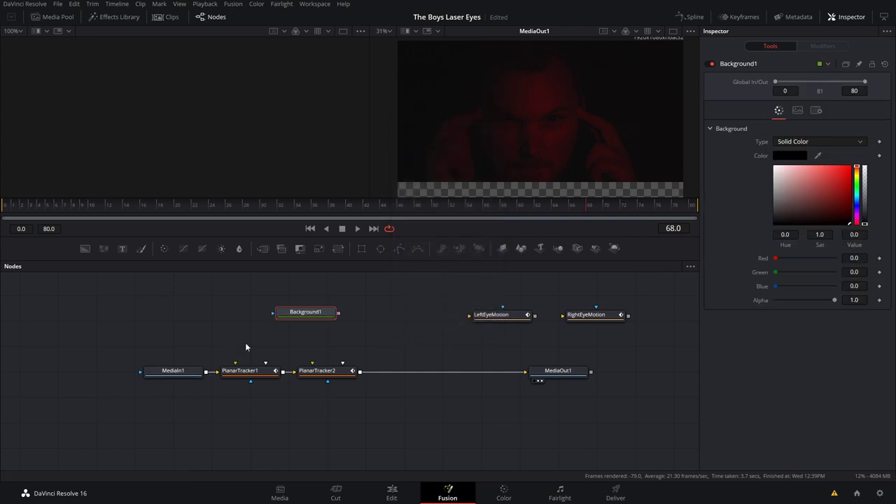
# Merge the background over the output of PlanarTracker2 and set its alpha to 0.0
pyautogui.moveTo(351, 318); pyautogui.dragTo(361, 376)
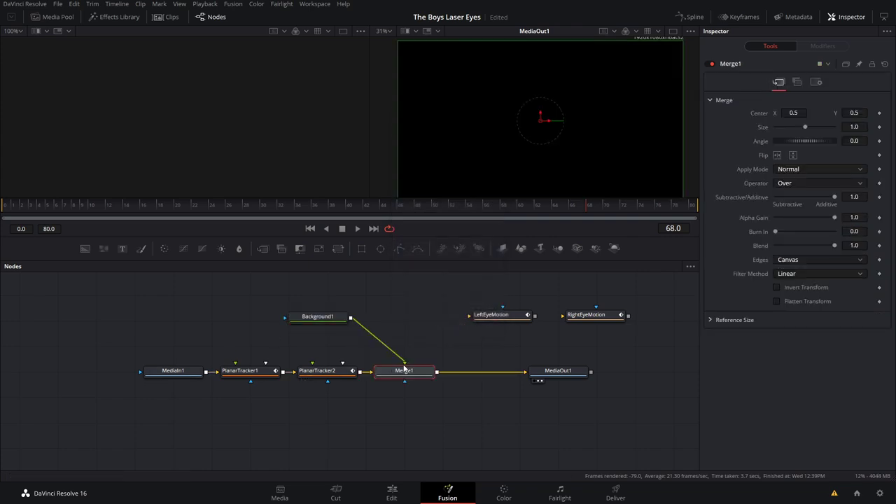
pyautogui.moveTo(317, 317); pyautogui.dragTo(288, 319)
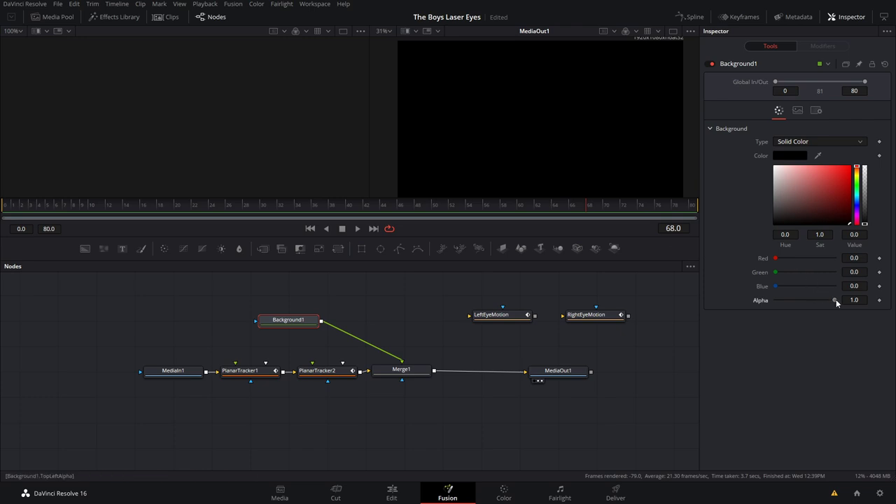
pyautogui.moveTo(836, 299); pyautogui.dragTo(770, 301)
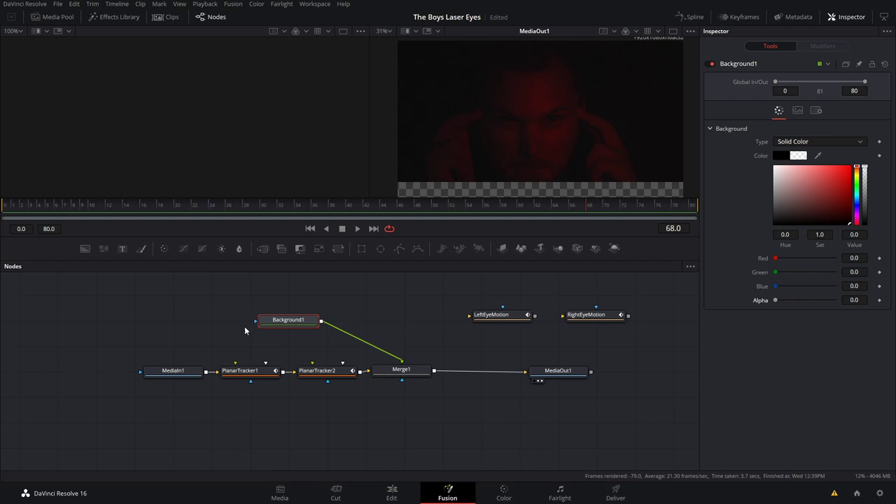
# Insert a Paint node between Background1 and Merge1
pyautogui.moveTo(276, 323); pyautogui.dragTo(281, 321)
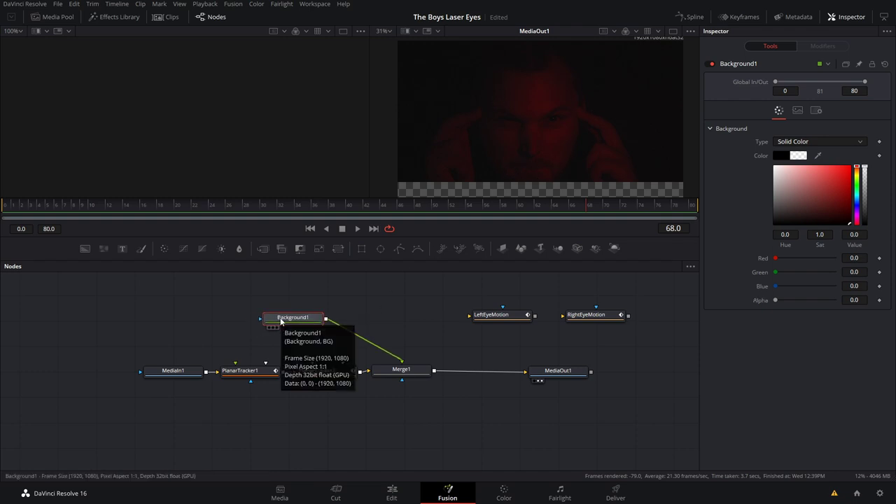
pyautogui.hotkey('shift', 'space')
pyautogui.write('Background')
pyautogui.write('paint')
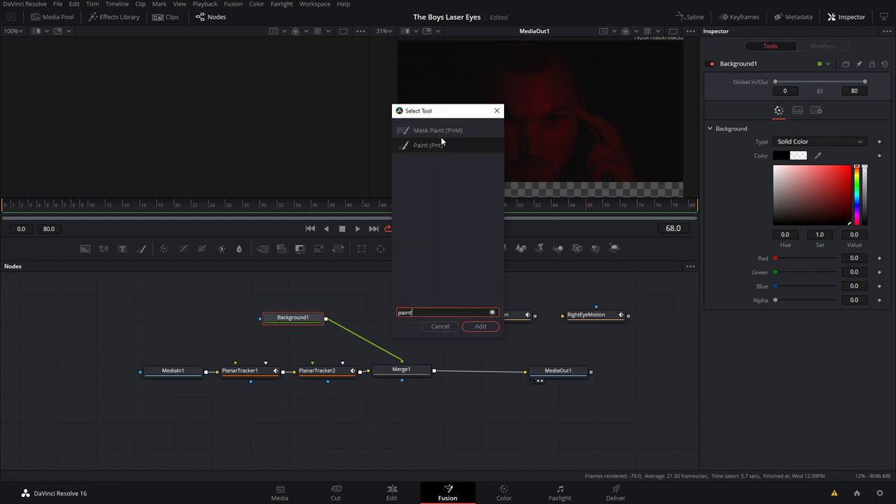
pyautogui.click(433, 148)
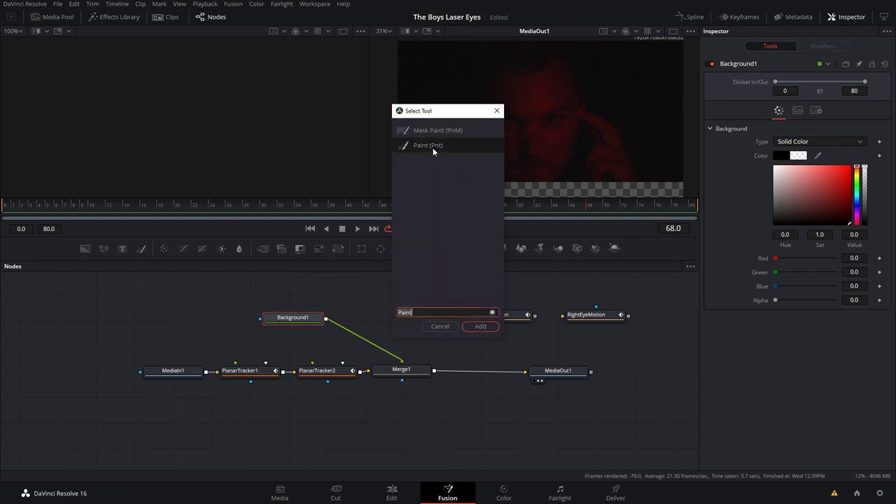
pyautogui.click(497, 326)
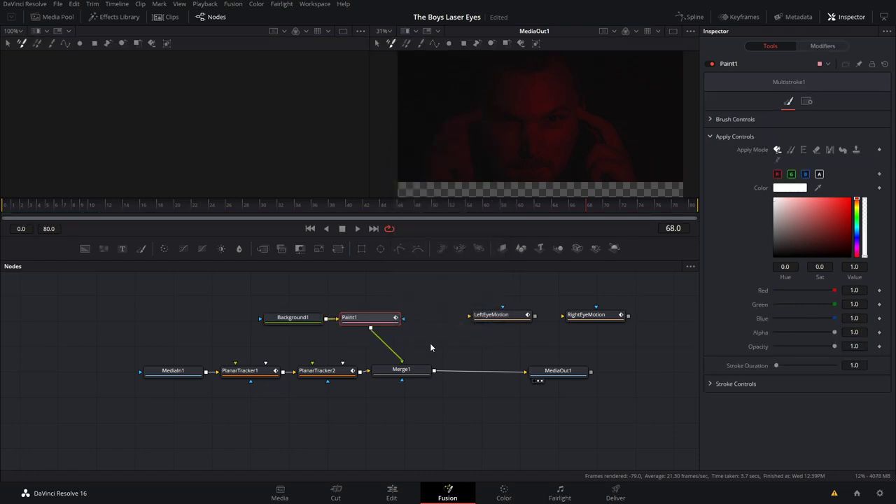
# Insert a Soft Glow node between Paint1 and Merge1
pyautogui.hotkey('shift', 'space')
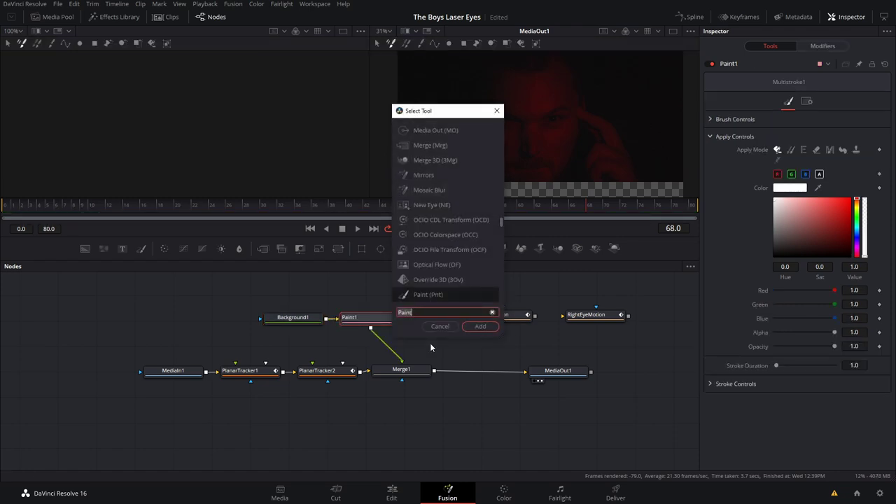
pyautogui.write('soft')
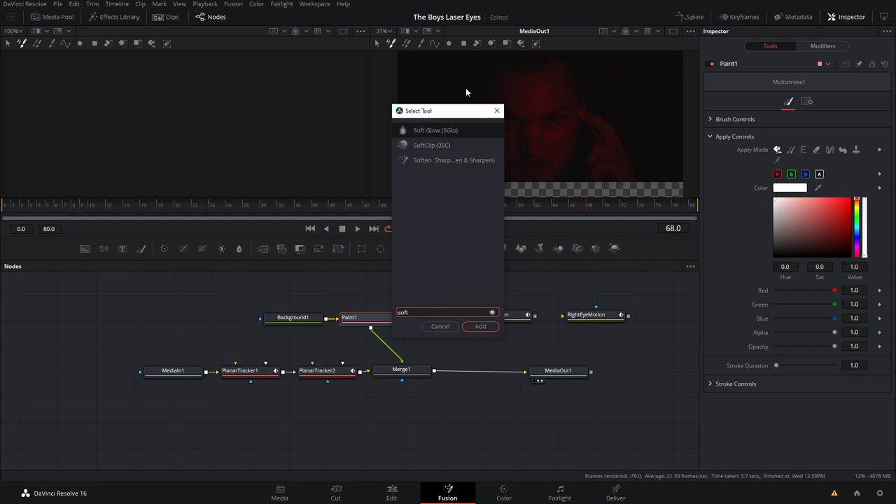
pyautogui.click(445, 131)
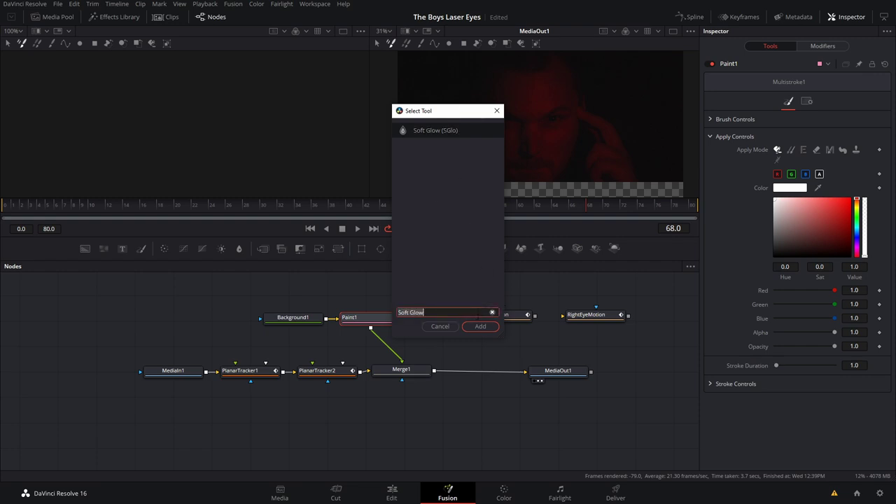
pyautogui.click(481, 327)
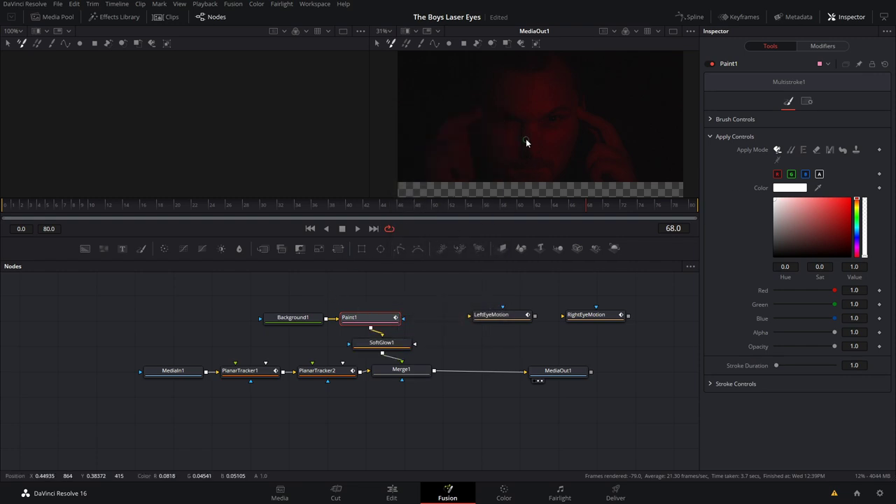
# Try painting the eye on the image's right side with a white multistroke and check it on the neighbouring frame
pyautogui.moveTo(554, 117); pyautogui.dragTo(558, 122)
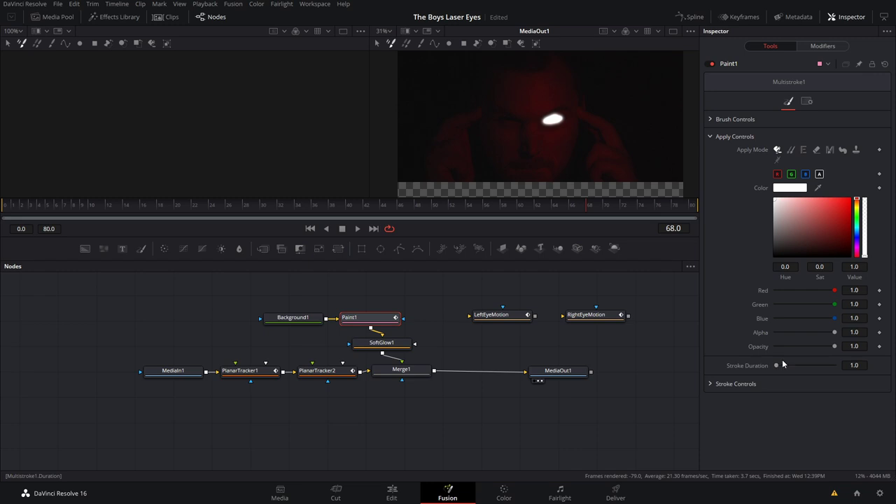
pyautogui.press('Right')
pyautogui.press('Left')
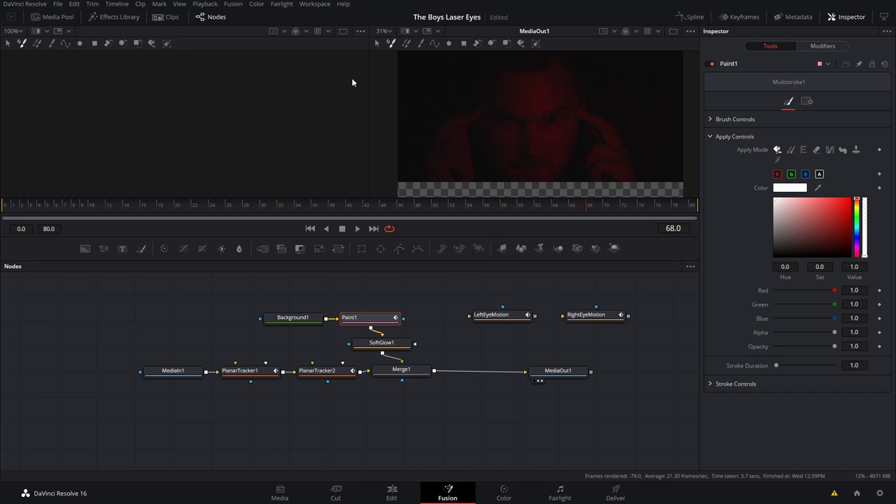
# Try painting the eye on the image's right side with the white Stroke tool and check the stroke at other frames
pyautogui.click(421, 44)
pyautogui.moveTo(552, 120); pyautogui.dragTo(552, 119)
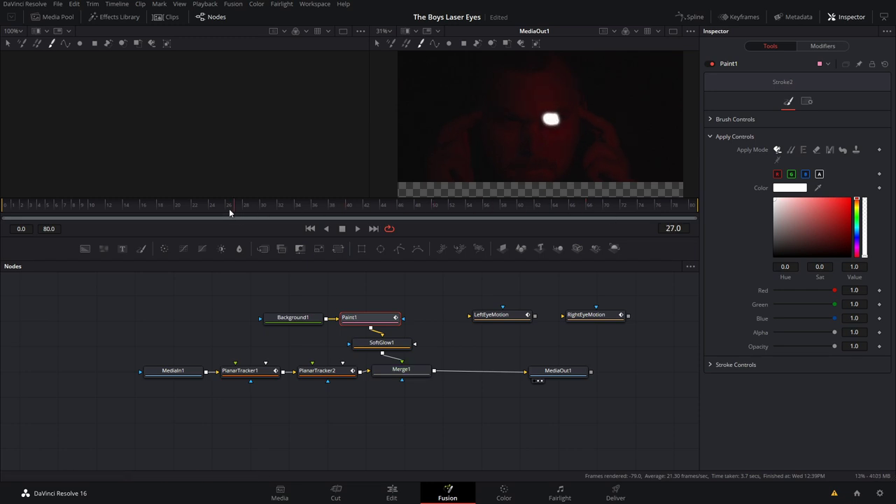
pyautogui.click(574, 203)
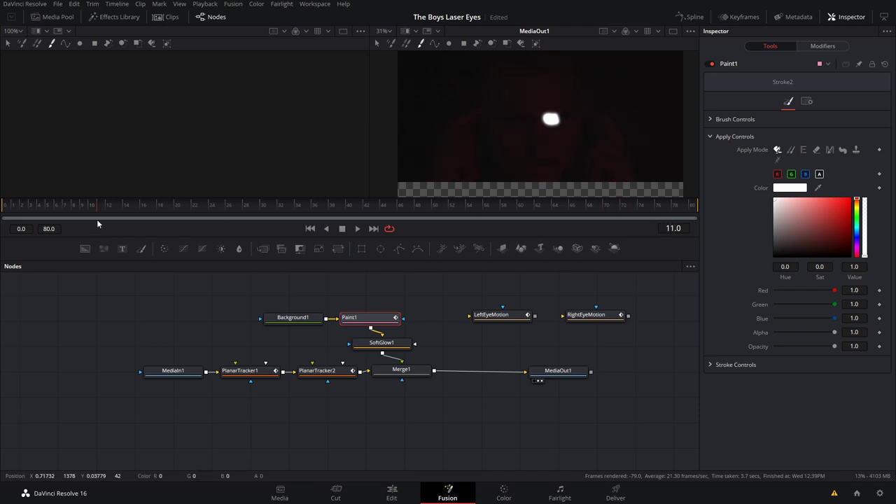
pyautogui.click(592, 203)
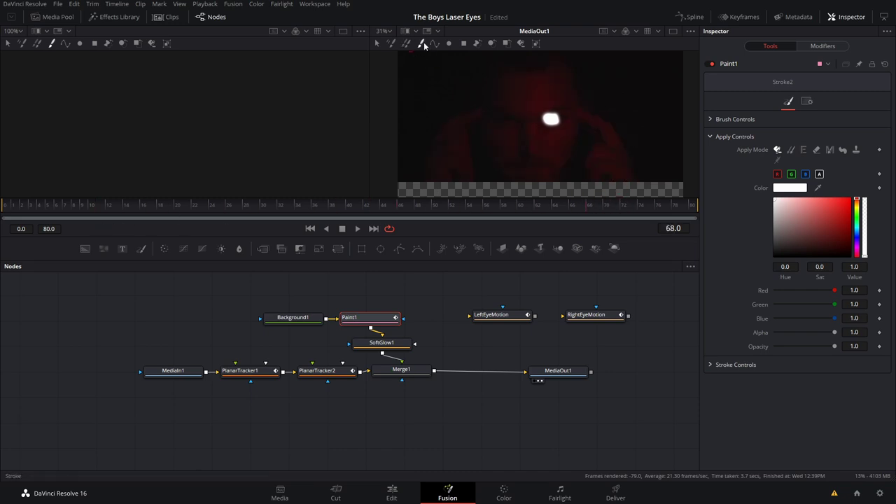
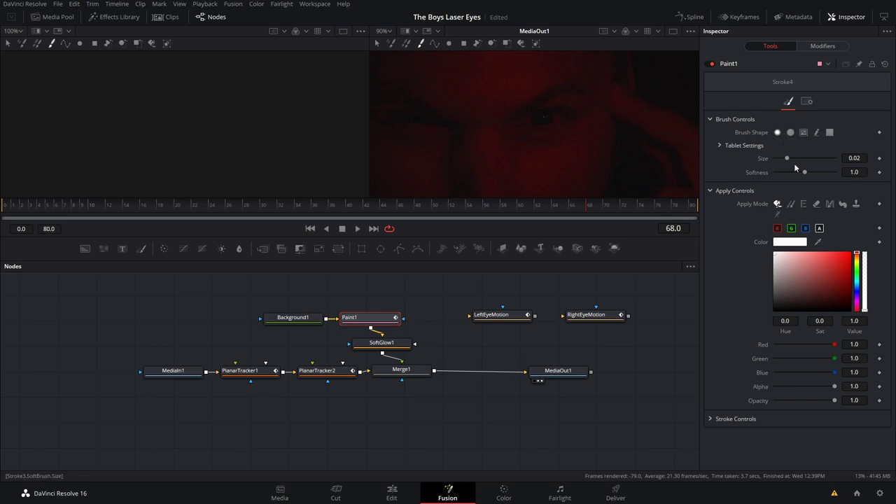
# Set the Paint1 brush to size 0.037 and softness 1.669, trying a white dab on the eye
pyautogui.moveTo(804, 171)
pyautogui.mouseDown()
pyautogui.moveTo(824, 175)
pyautogui.moveTo(801, 162)
pyautogui.mouseUp()
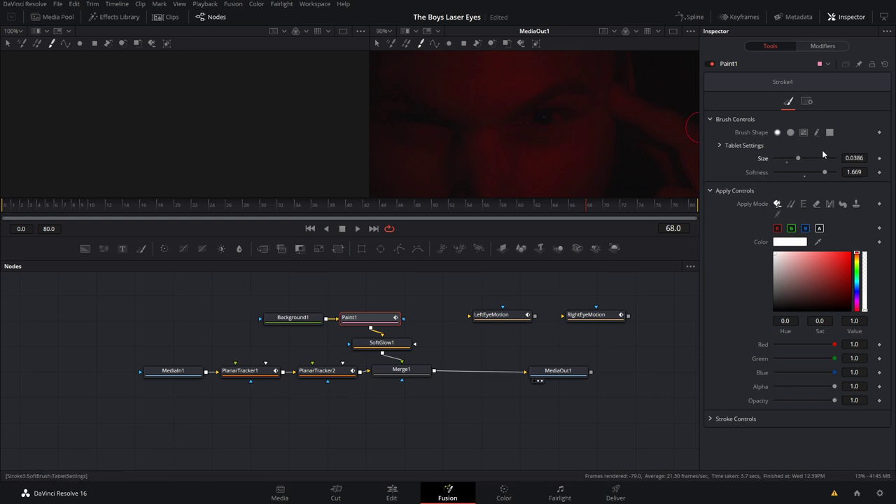
pyautogui.moveTo(801, 157); pyautogui.dragTo(811, 157)
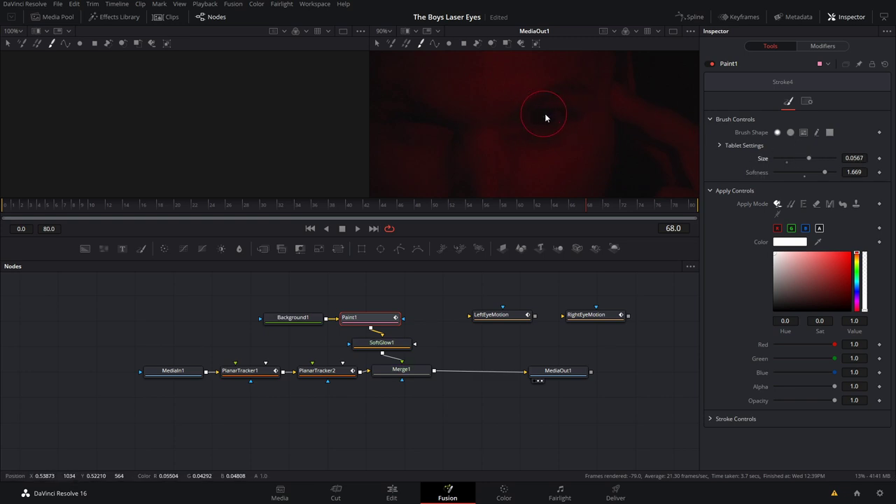
pyautogui.moveTo(809, 156); pyautogui.dragTo(798, 158)
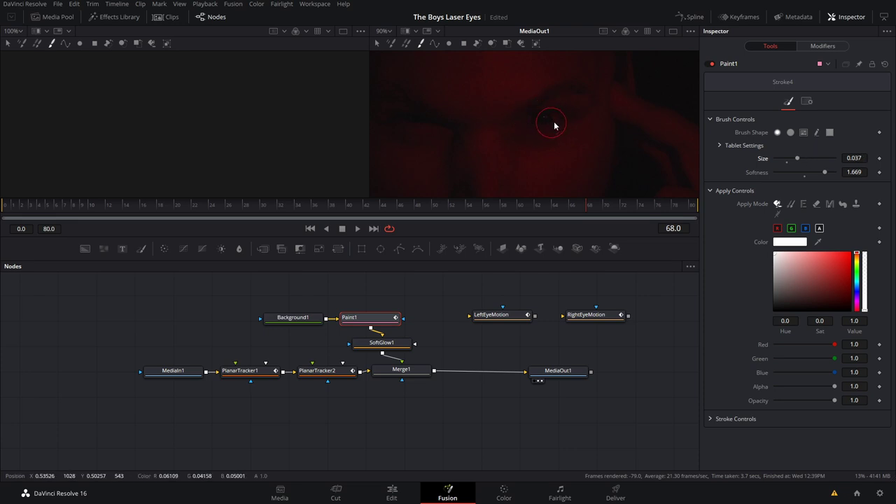
pyautogui.moveTo(538, 122)
pyautogui.mouseDown()
pyautogui.moveTo(554, 122)
pyautogui.moveTo(539, 117)
pyautogui.moveTo(549, 118)
pyautogui.moveTo(544, 125)
pyautogui.mouseUp()
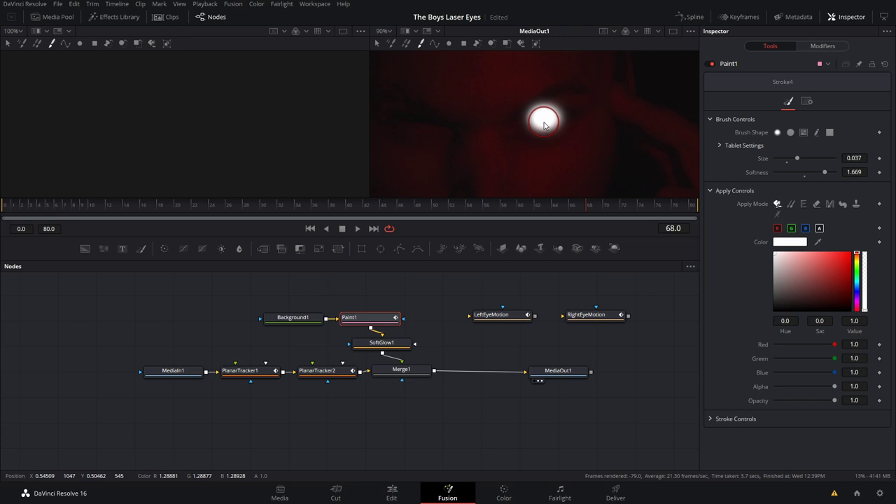
pyautogui.hotkey('ctrl', 'z')
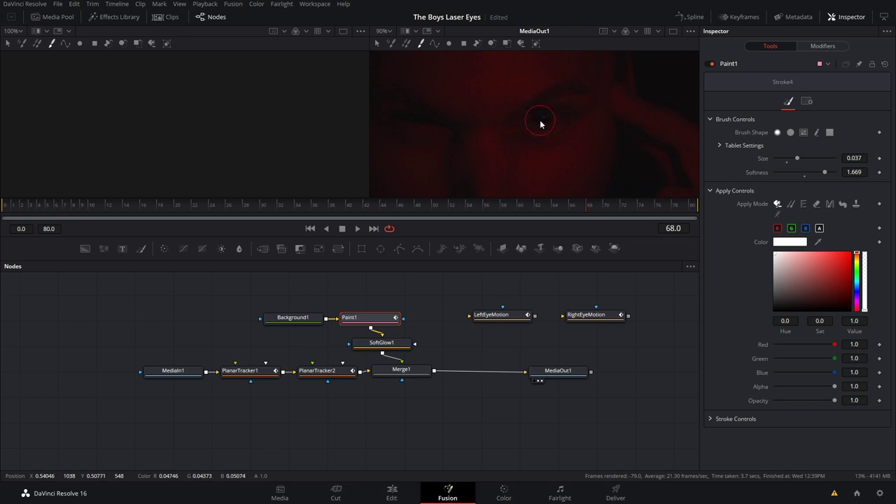
# Set the brush color to a muted red with green and blue at about 0.349, trying a dab on the eye
pyautogui.click(787, 243)
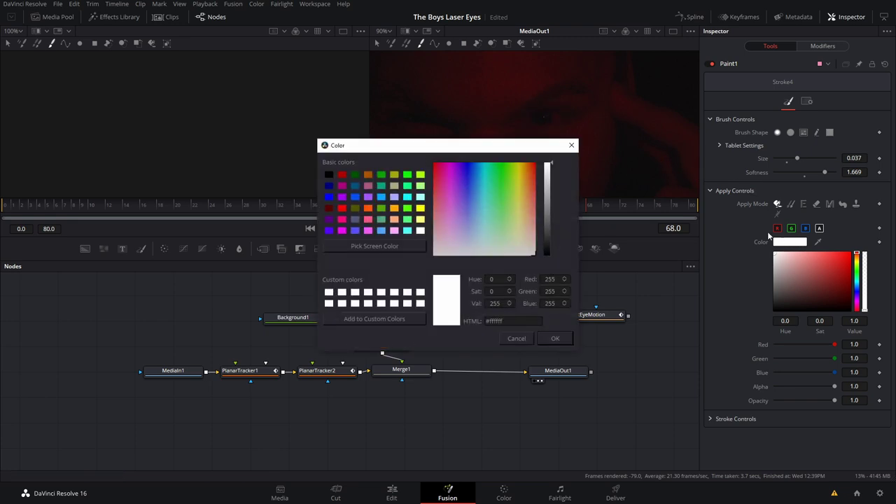
pyautogui.click(342, 175)
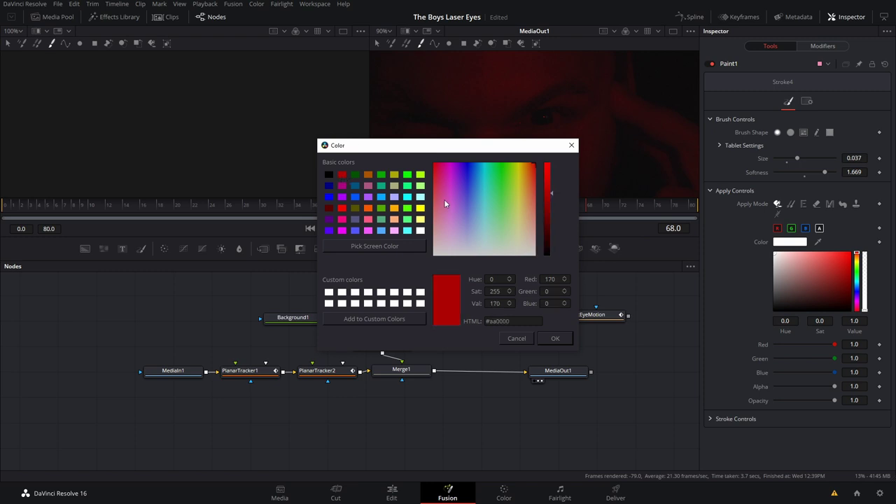
pyautogui.click(537, 173)
pyautogui.moveTo(539, 175); pyautogui.dragTo(544, 212)
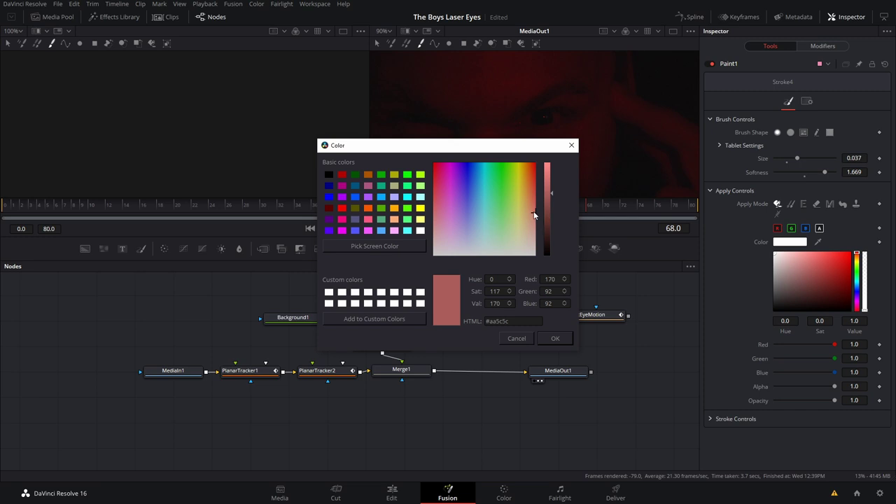
pyautogui.moveTo(537, 217); pyautogui.dragTo(537, 214)
pyautogui.click(566, 340)
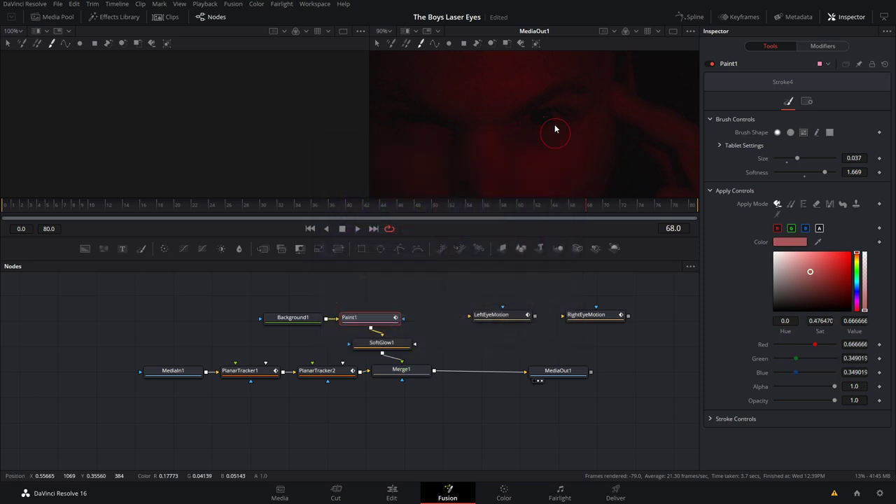
pyautogui.click(543, 123)
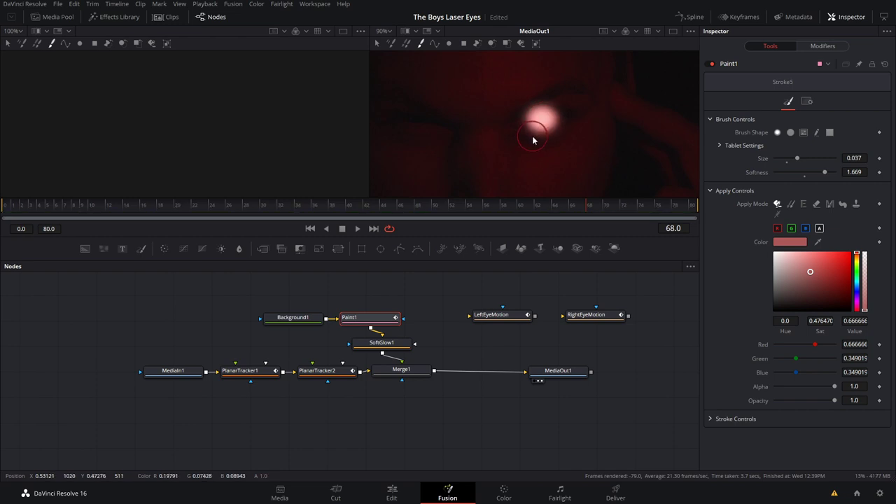
pyautogui.hotkey('ctrl', 'z')
# Lower the green and blue color scales of SoftGlow1 to tint the glow red
pyautogui.click(397, 345)
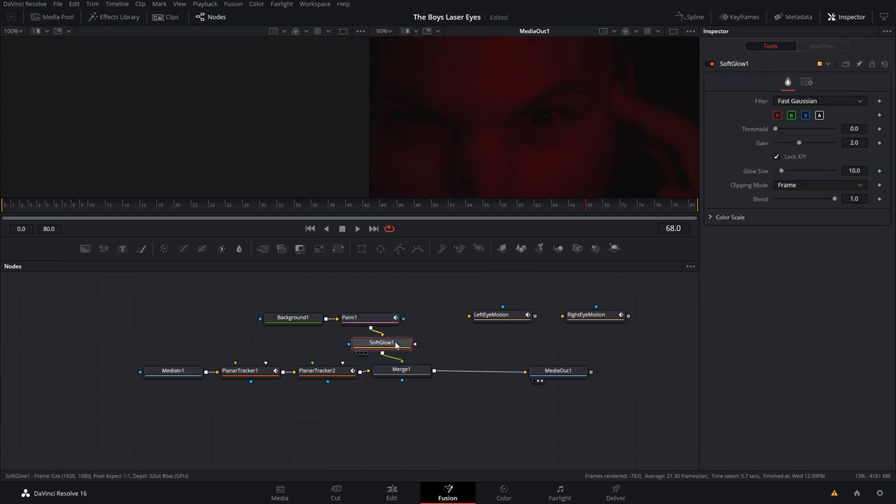
pyautogui.click(712, 218)
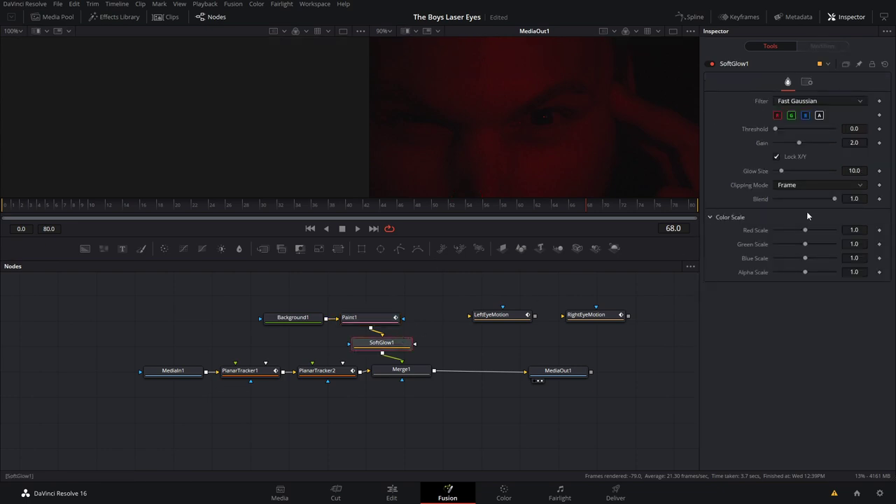
pyautogui.moveTo(804, 244)
pyautogui.mouseDown()
pyautogui.moveTo(775, 245)
pyautogui.moveTo(775, 258)
pyautogui.mouseUp()
# Try painting a muted red dab over the eye on the image's right side and check it at other frames
pyautogui.click(369, 325)
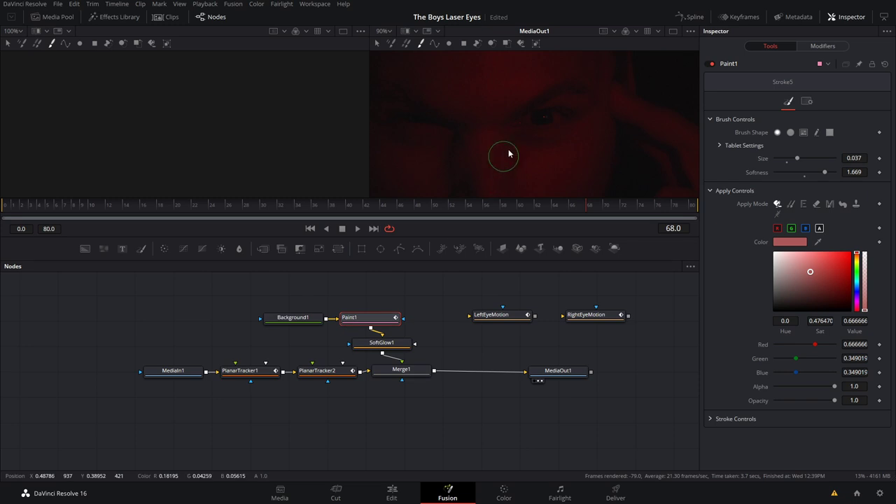
pyautogui.click(545, 120)
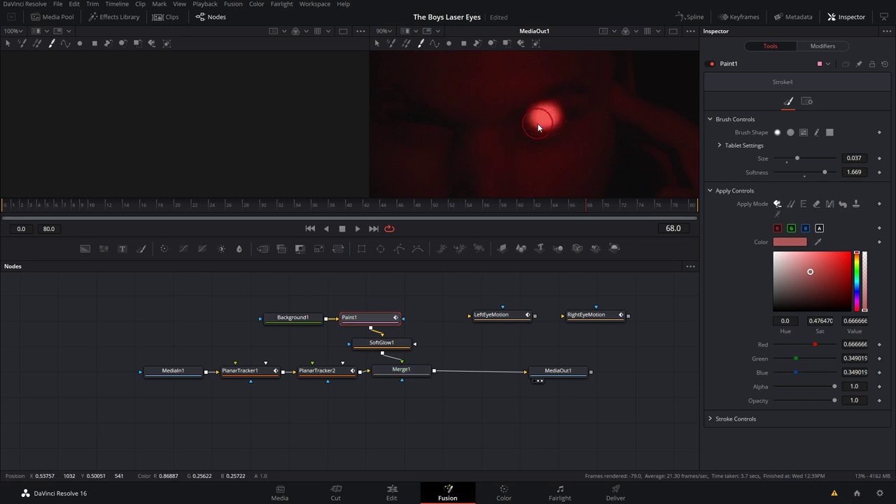
pyautogui.moveTo(492, 204); pyautogui.dragTo(607, 208)
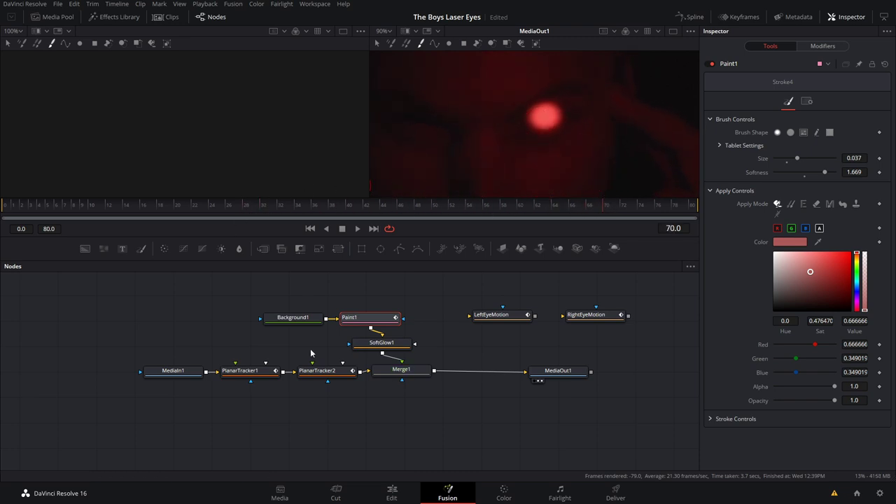
# Move Background1 and Paint1 up and insert RightEyeMotion between Paint1 and SoftGlow1
pyautogui.moveTo(274, 292)
pyautogui.mouseDown()
pyautogui.moveTo(407, 331)
pyautogui.moveTo(378, 295)
pyautogui.mouseUp()
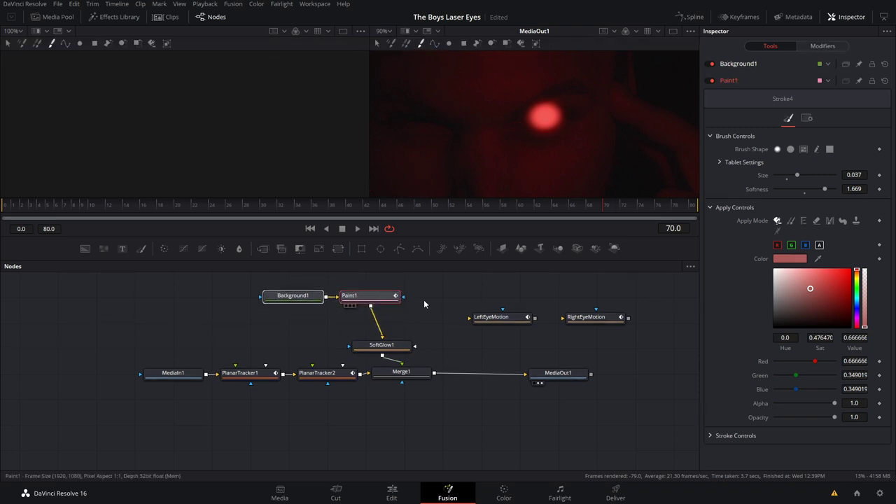
pyautogui.click(592, 317)
pyautogui.moveTo(593, 318)
pyautogui.mouseDown()
pyautogui.moveTo(560, 299)
pyautogui.moveTo(447, 298)
pyautogui.moveTo(377, 323)
pyautogui.mouseUp()
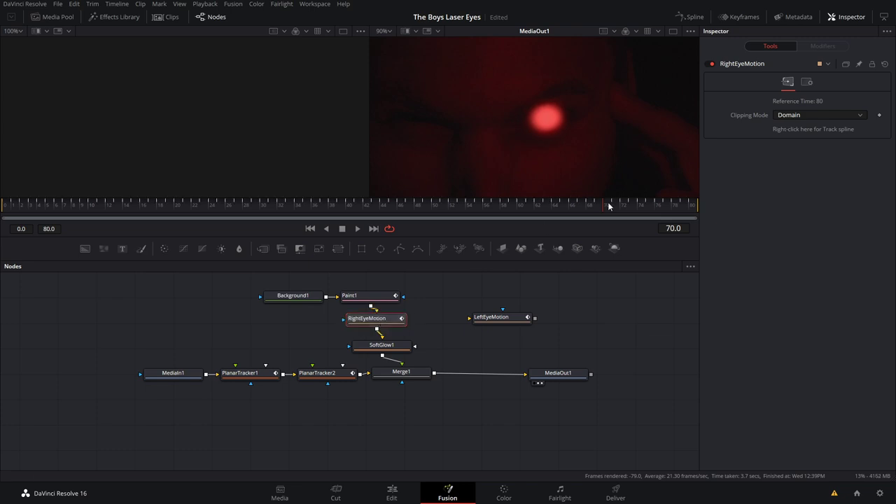
# At frame 71, erase the painted dab in Paint1 and repaint the eye with muted red dabs
pyautogui.moveTo(607, 207)
pyautogui.mouseDown()
pyautogui.moveTo(272, 202)
pyautogui.moveTo(185, 213)
pyautogui.moveTo(631, 205)
pyautogui.moveTo(613, 209)
pyautogui.mouseUp()
pyautogui.click(365, 295)
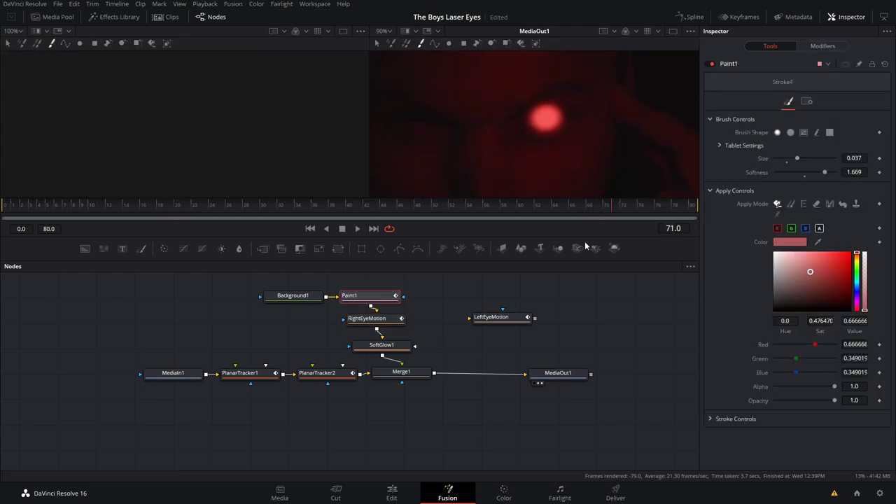
pyautogui.click(816, 205)
pyautogui.moveTo(546, 115)
pyautogui.mouseDown()
pyautogui.moveTo(586, 111)
pyautogui.moveTo(539, 124)
pyautogui.mouseUp()
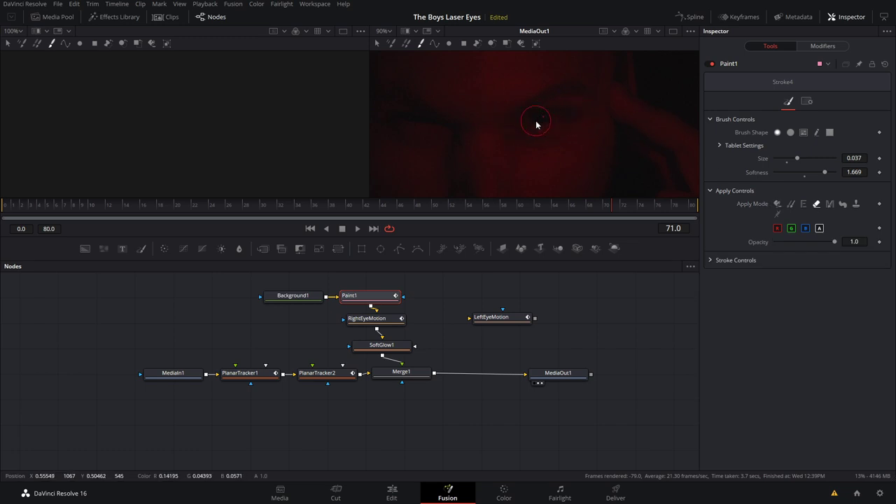
pyautogui.click(777, 204)
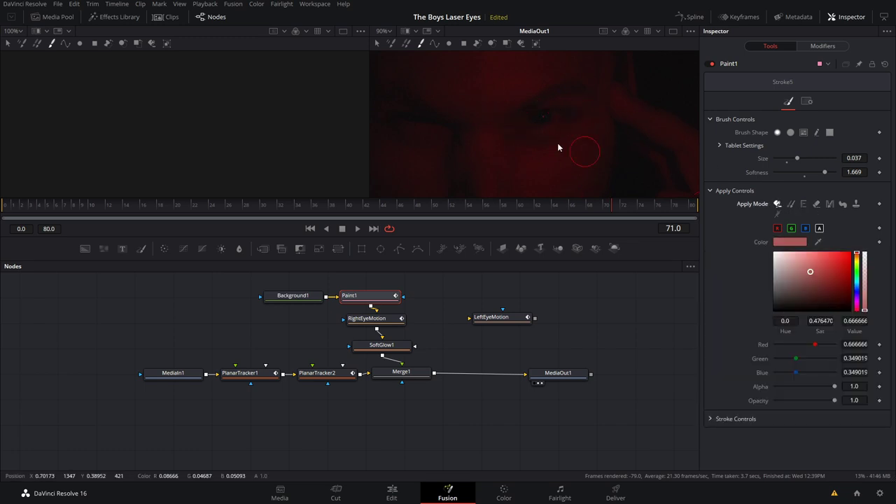
pyautogui.click(540, 123)
pyautogui.click(541, 122)
pyautogui.click(541, 121)
pyautogui.click(542, 120)
pyautogui.click(541, 120)
pyautogui.click(540, 120)
pyautogui.click(531, 119)
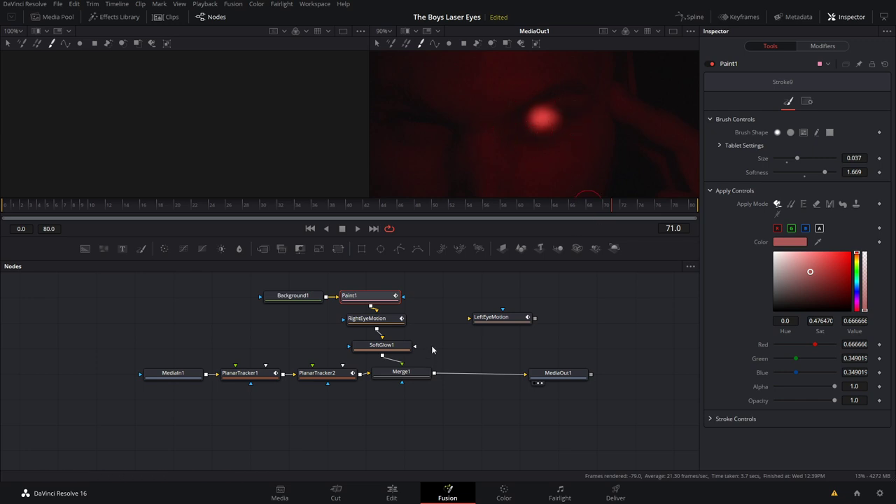
# Duplicate Paint1, place the copy above the original, and connect Background1 to it
pyautogui.moveTo(217, 313); pyautogui.dragTo(214, 372)
pyautogui.moveTo(276, 321); pyautogui.dragTo(286, 293)
pyautogui.moveTo(325, 332); pyautogui.dragTo(304, 335)
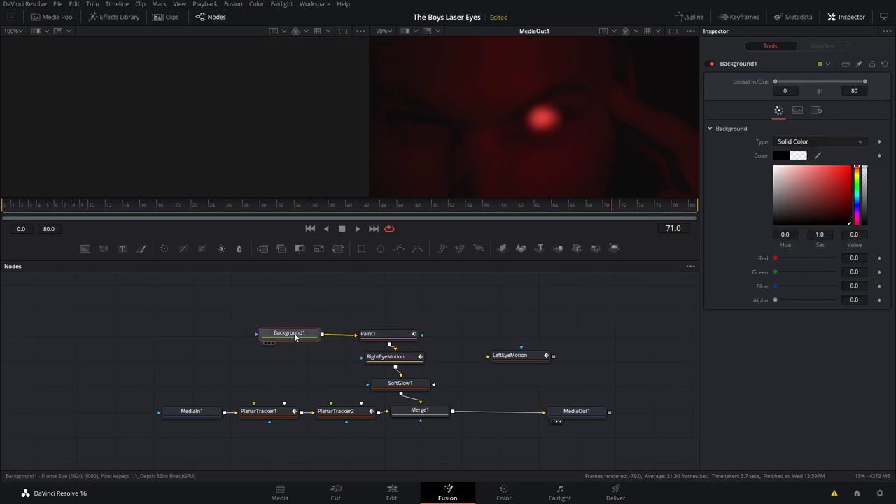
pyautogui.click(386, 336)
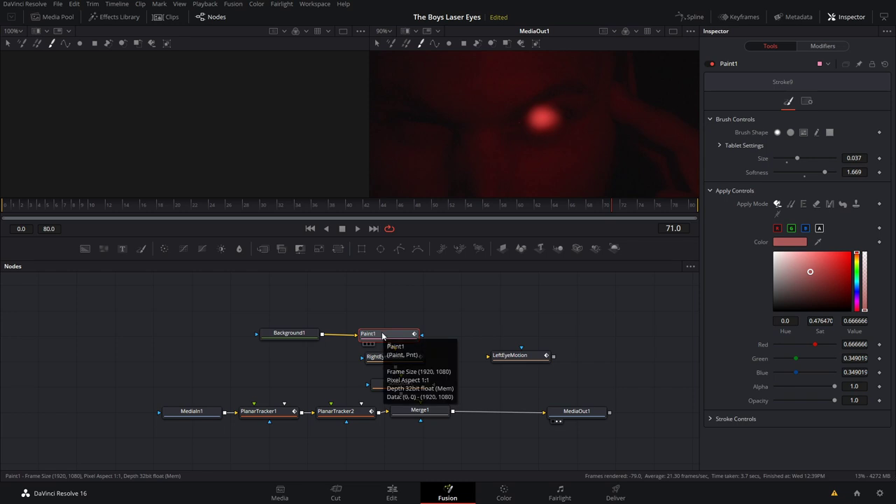
pyautogui.click(372, 309)
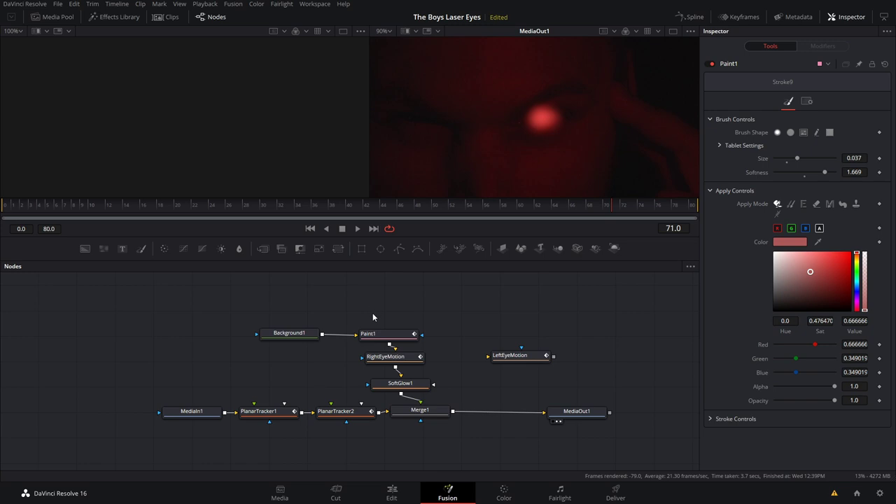
pyautogui.hotkey('ctrl', 'v')
pyautogui.moveTo(372, 313); pyautogui.dragTo(390, 317)
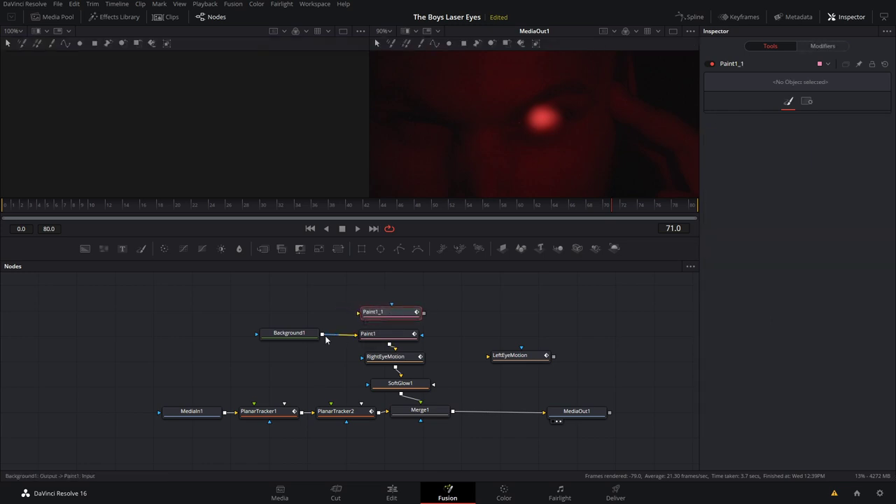
pyautogui.moveTo(322, 335); pyautogui.dragTo(371, 313)
# Feed the Paint1 copy into LeftEyeMotion and merge it over RightEyeMotion with a new Merge node feeding SoftGlow1
pyautogui.moveTo(513, 351); pyautogui.dragTo(473, 327)
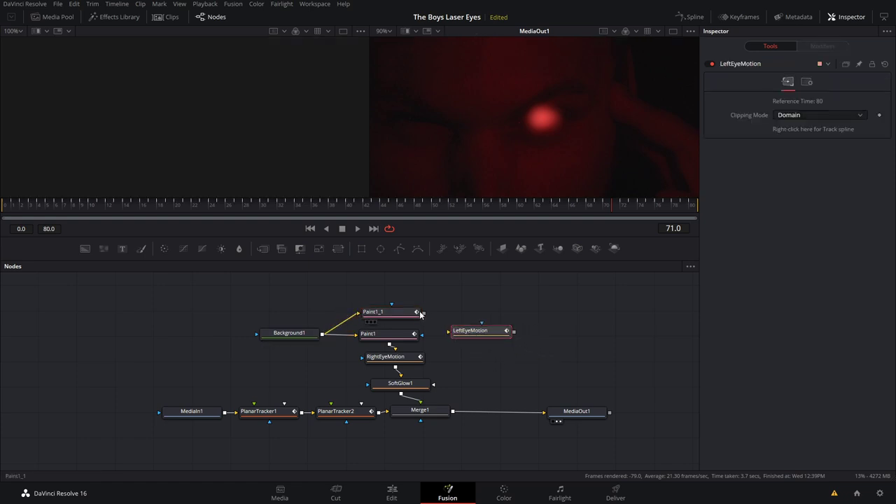
pyautogui.moveTo(422, 313); pyautogui.dragTo(450, 337)
pyautogui.moveTo(423, 376); pyautogui.dragTo(400, 381)
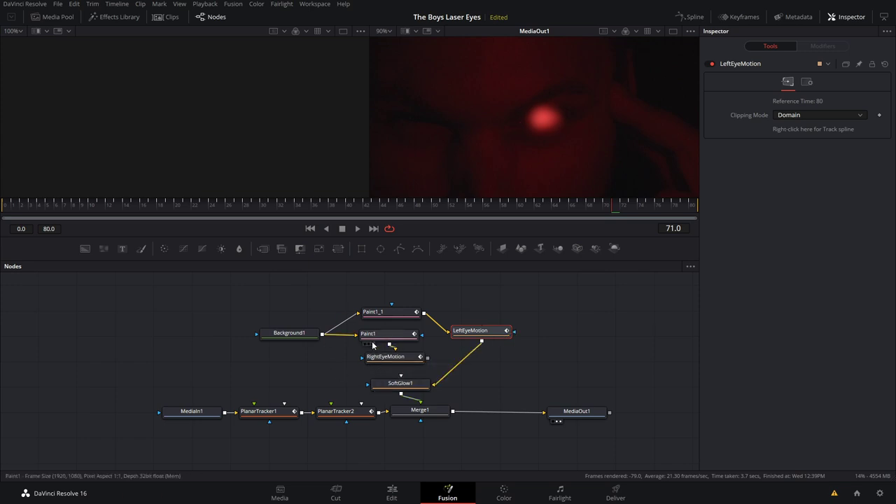
pyautogui.hotkey('ctrl', 'z')
pyautogui.moveTo(518, 335); pyautogui.dragTo(396, 370)
pyautogui.moveTo(480, 360); pyautogui.dragTo(468, 361)
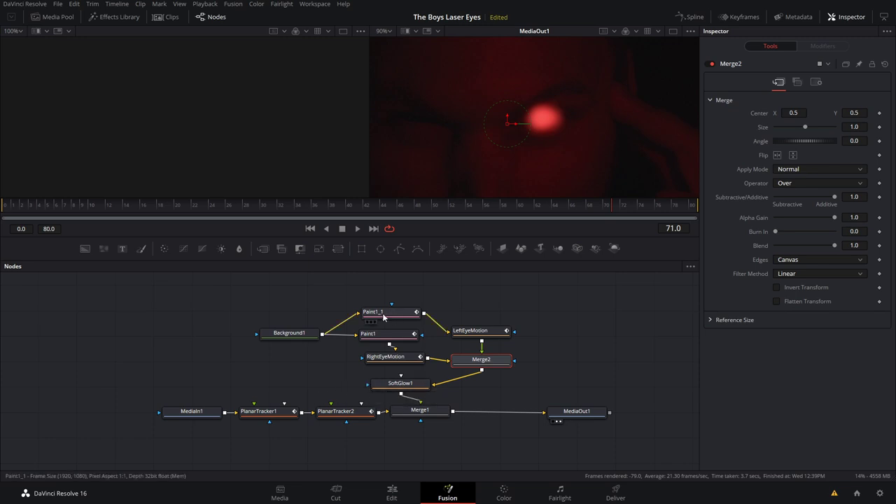
# Rename the copied paint node LeftEyePaint and the original paint node RightEyePaint
pyautogui.click(384, 316)
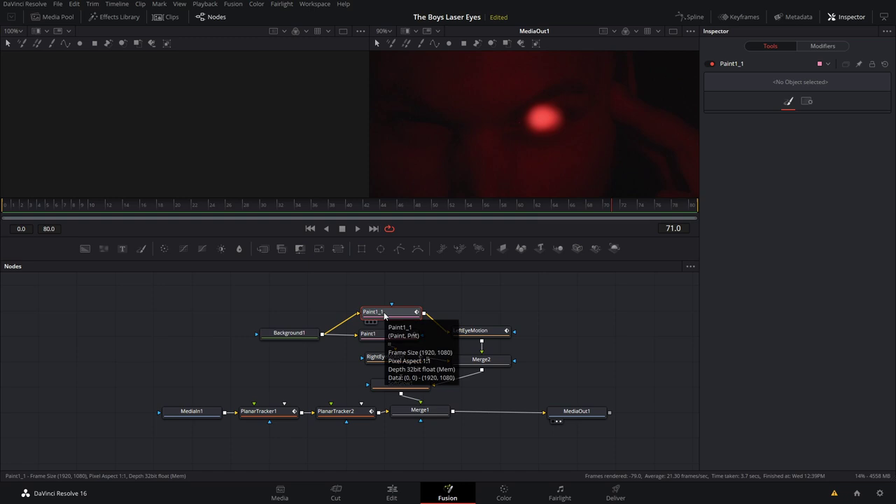
pyautogui.press('F2')
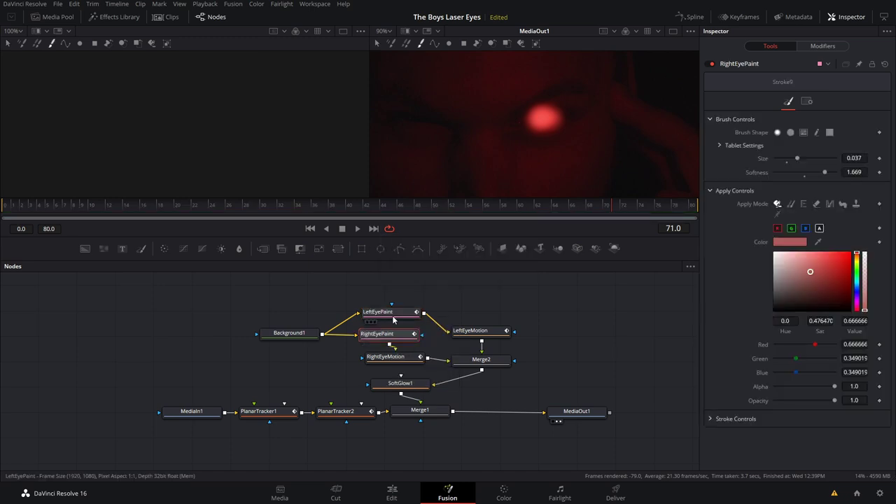
# Erase the copied eye dab from LeftEyePaint with the Stroke tool, and return its apply mode to color
pyautogui.click(393, 318)
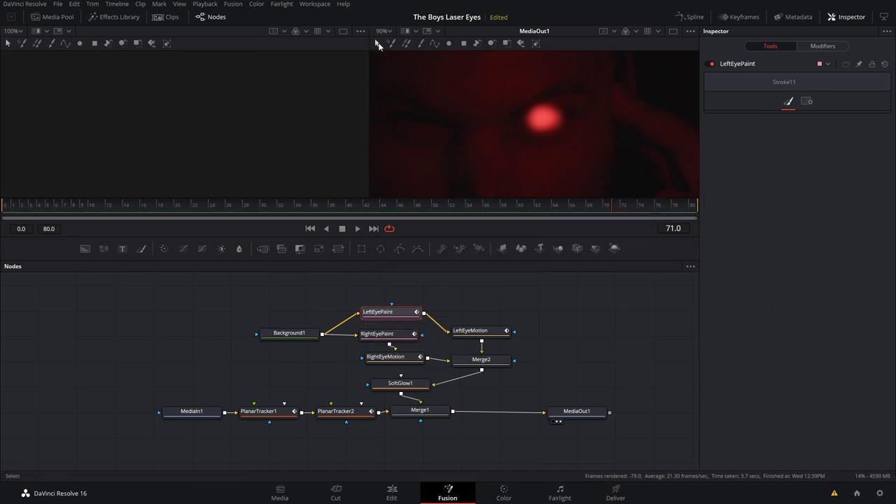
pyautogui.click(422, 45)
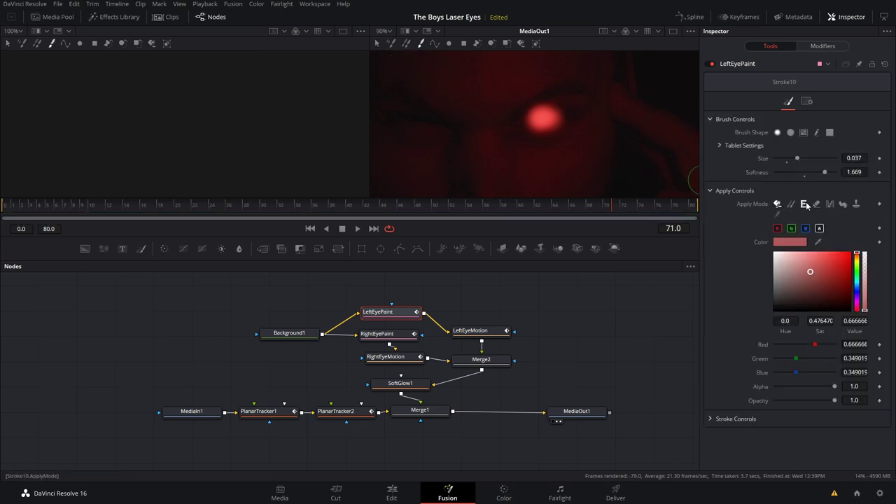
pyautogui.click(817, 204)
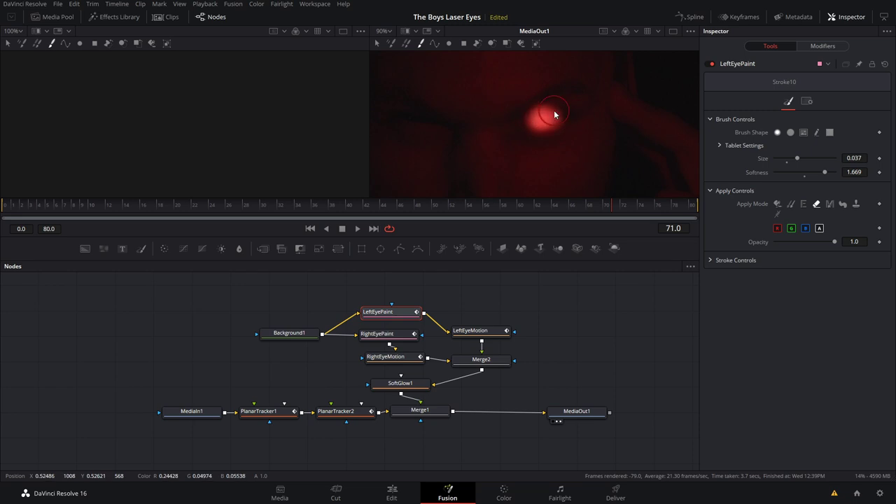
pyautogui.click(542, 135)
pyautogui.hotkey('ctrl', 'z')
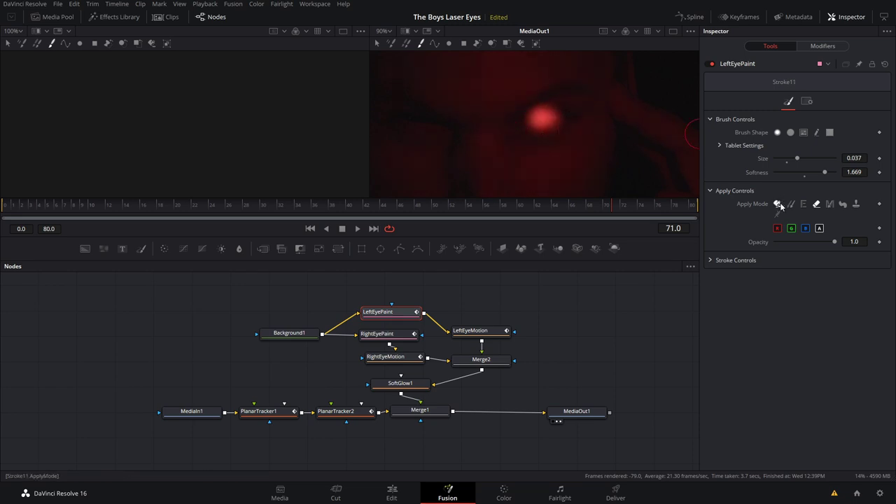
pyautogui.click(779, 205)
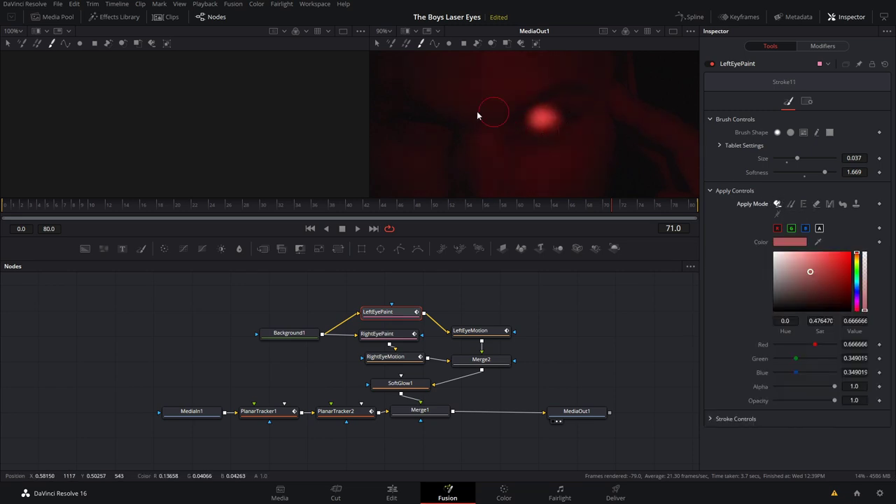
# Paint three overlapping red dabs on the unpainted eye in LeftEyePaint and scrub the frames to check them
pyautogui.click(416, 120)
pyautogui.click(406, 120)
pyautogui.click(407, 119)
pyautogui.moveTo(612, 208); pyautogui.dragTo(580, 205)
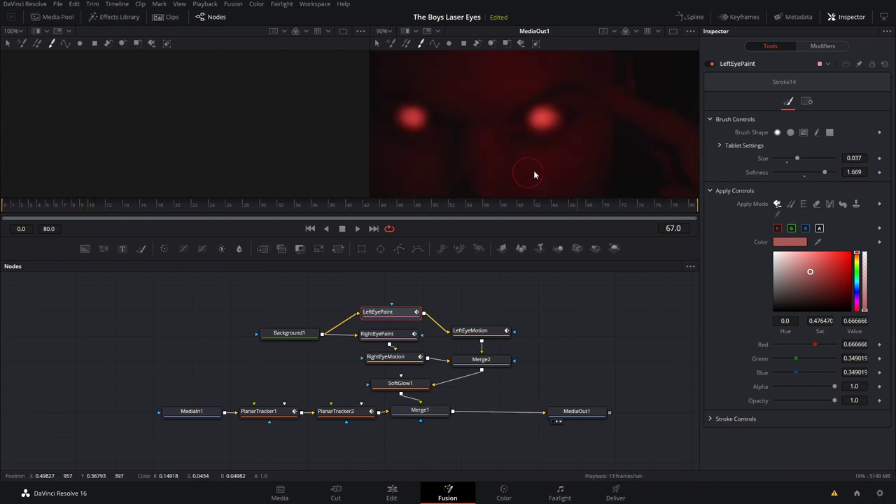
# Keyframe Merge1's Blend at 0.0 on frame 0 so the laser glow starts hidden
pyautogui.click(438, 414)
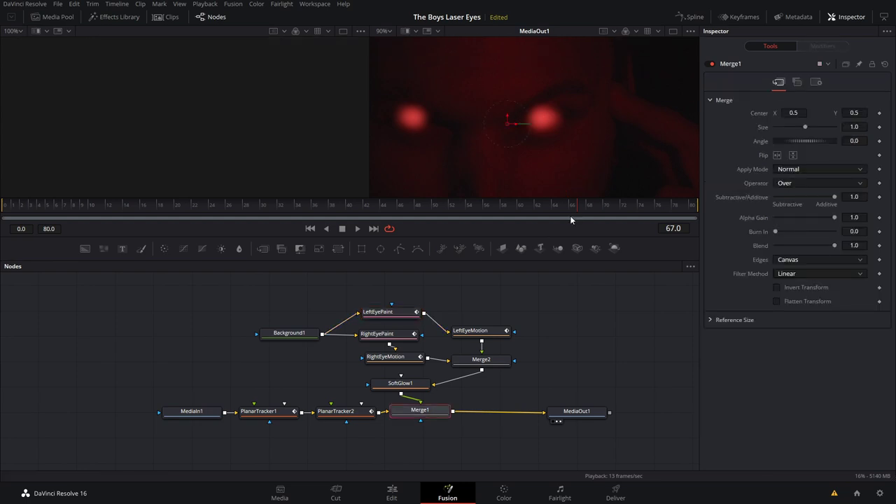
pyautogui.moveTo(580, 207); pyautogui.dragTo(451, 206)
pyautogui.moveTo(40, 205); pyautogui.dragTo(4, 205)
pyautogui.hotkey('ctrl', 'f')
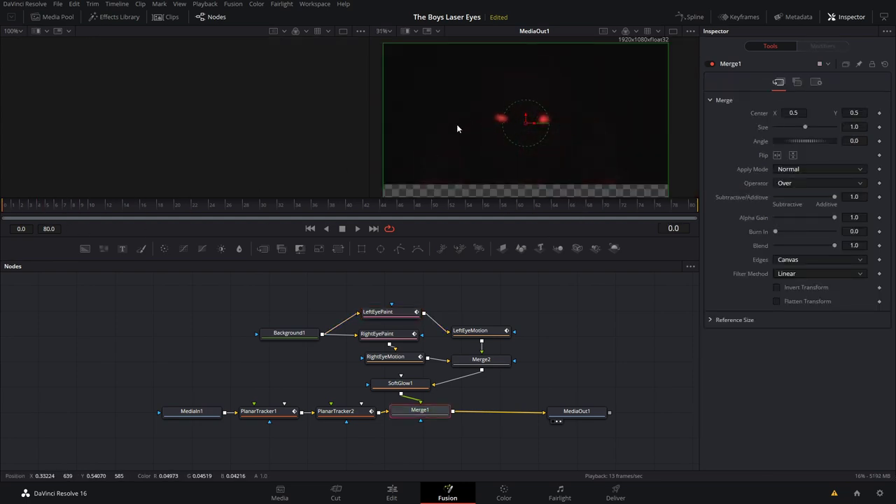
pyautogui.moveTo(30, 210); pyautogui.dragTo(217, 205)
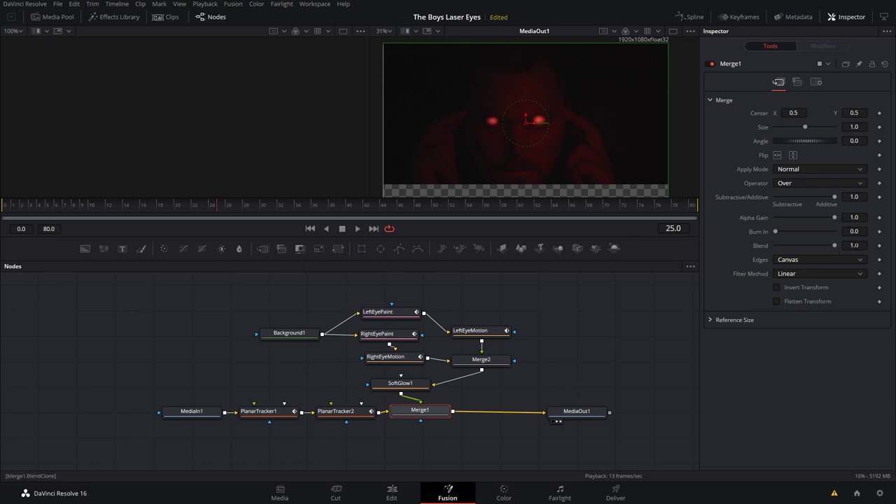
pyautogui.press('Home')
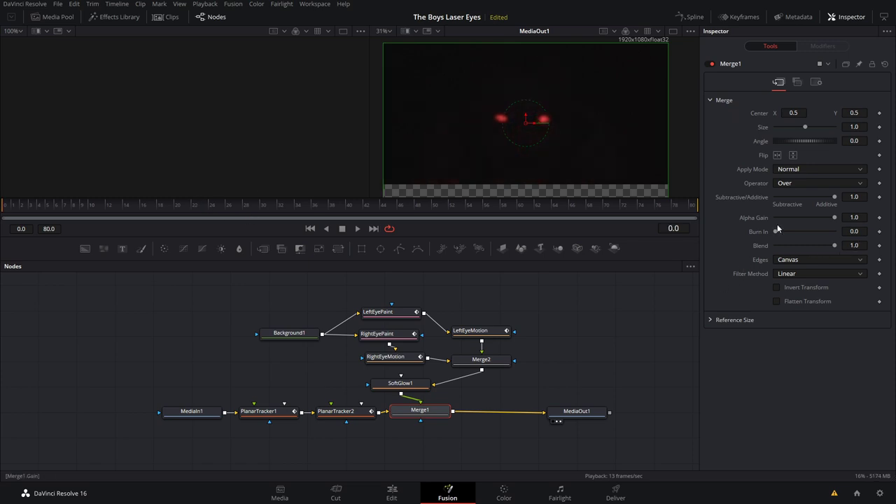
pyautogui.click(880, 246)
pyautogui.moveTo(835, 246); pyautogui.dragTo(773, 246)
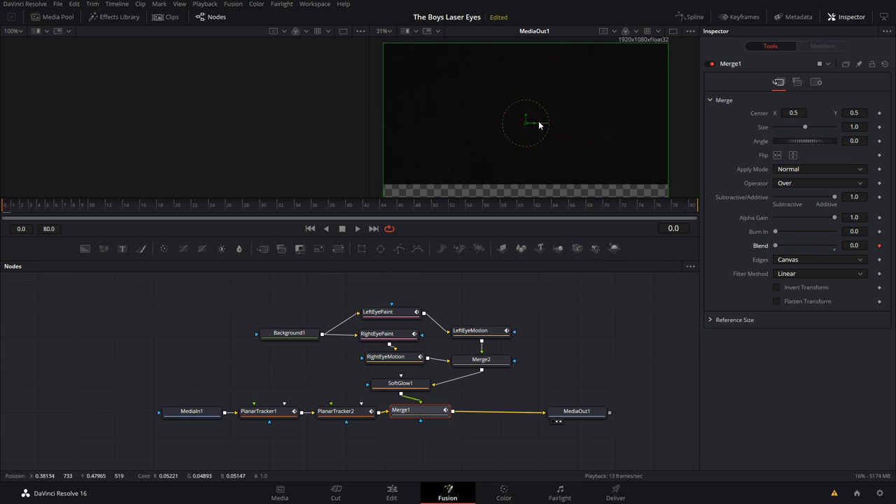
# Keyframe Merge1's Blend at 0.068 on frame 8
pyautogui.click(41, 207)
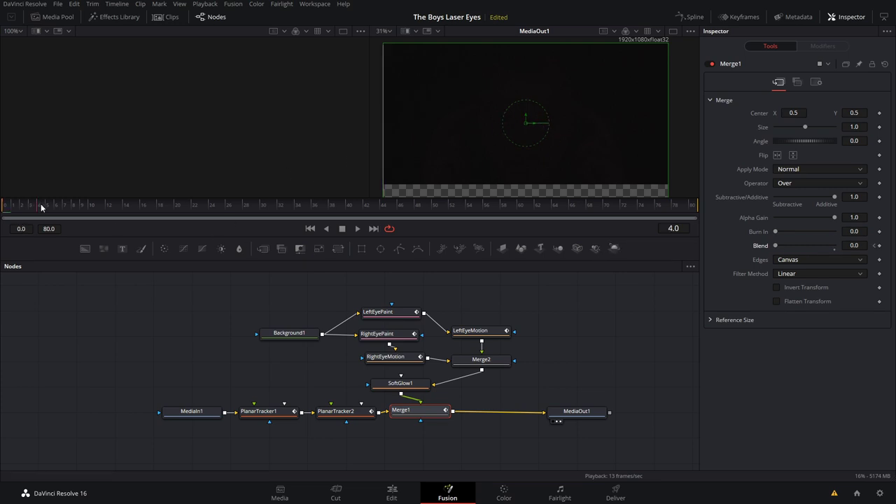
pyautogui.moveTo(54, 208); pyautogui.dragTo(73, 202)
pyautogui.click(777, 246)
# Keyframe Merge1's Blend at a higher partial value on frame 20 and 1.0 on frame 30, and play the fade-in
pyautogui.moveTo(129, 205); pyautogui.dragTo(180, 203)
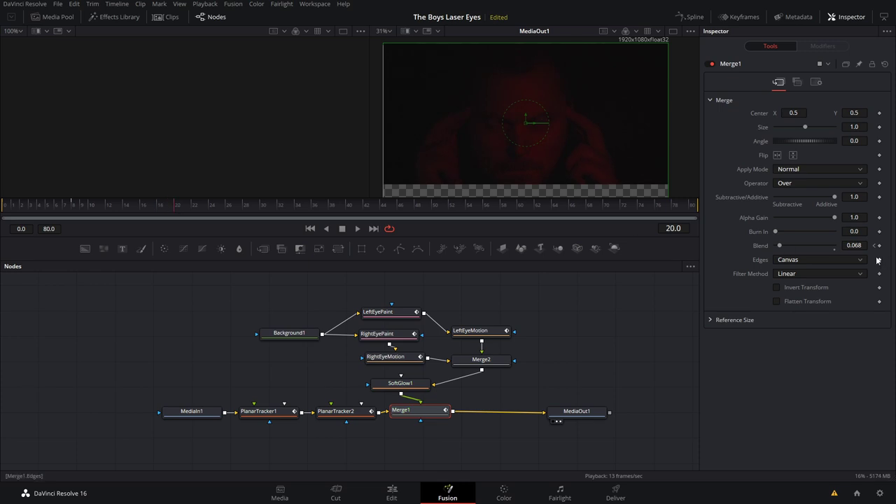
pyautogui.moveTo(835, 246); pyautogui.dragTo(811, 246)
pyautogui.click(261, 205)
pyautogui.moveTo(813, 246); pyautogui.dragTo(836, 246)
pyautogui.moveTo(253, 206); pyautogui.dragTo(4, 206)
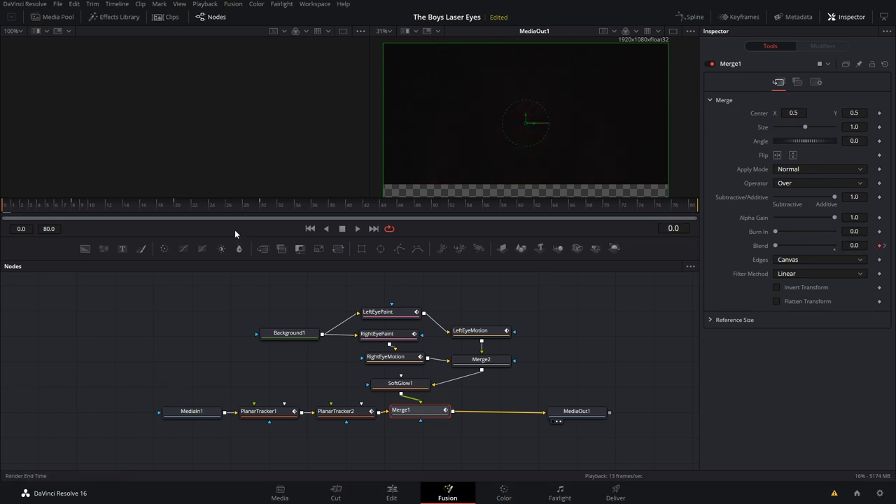
pyautogui.press('space')
pyautogui.press('space')
# Test small and large glow sizes on SoftGlow1, settle on 73.2, and keyframe Glow Size at frame 0
pyautogui.moveTo(280, 209); pyautogui.dragTo(262, 204)
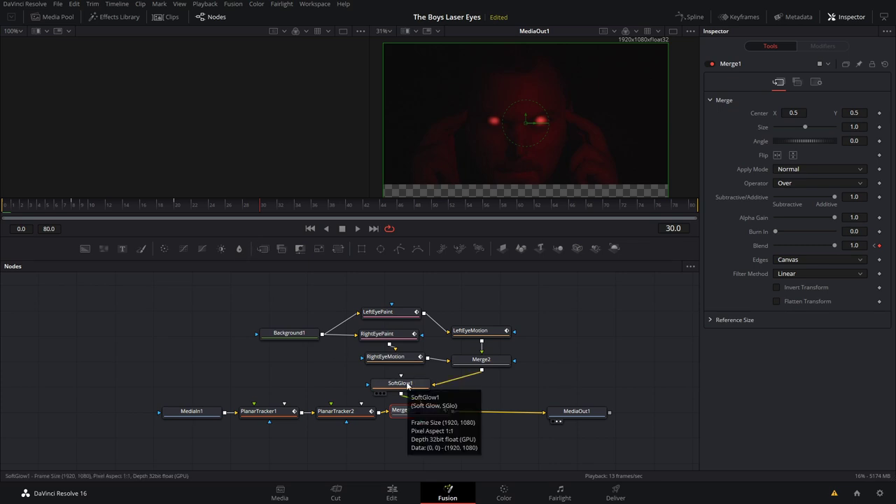
pyautogui.click(409, 385)
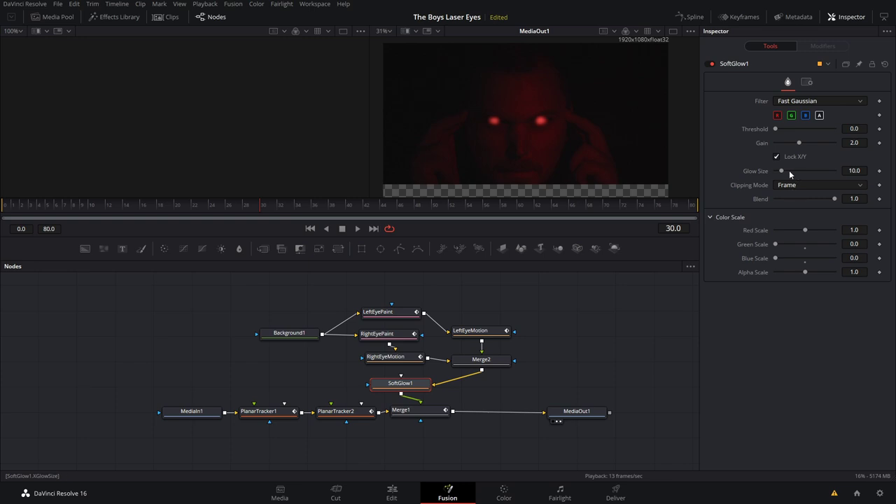
pyautogui.moveTo(783, 170); pyautogui.dragTo(823, 170)
pyautogui.moveTo(803, 173); pyautogui.dragTo(773, 176)
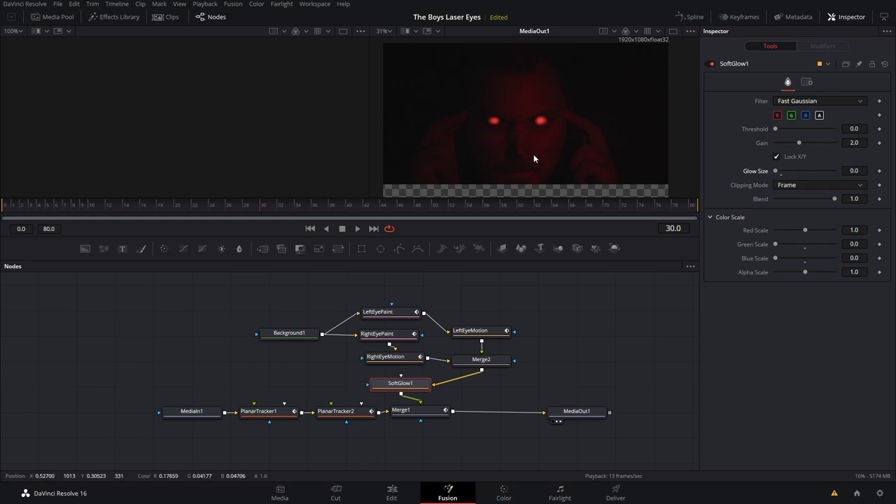
pyautogui.scroll(2, 523, 138)
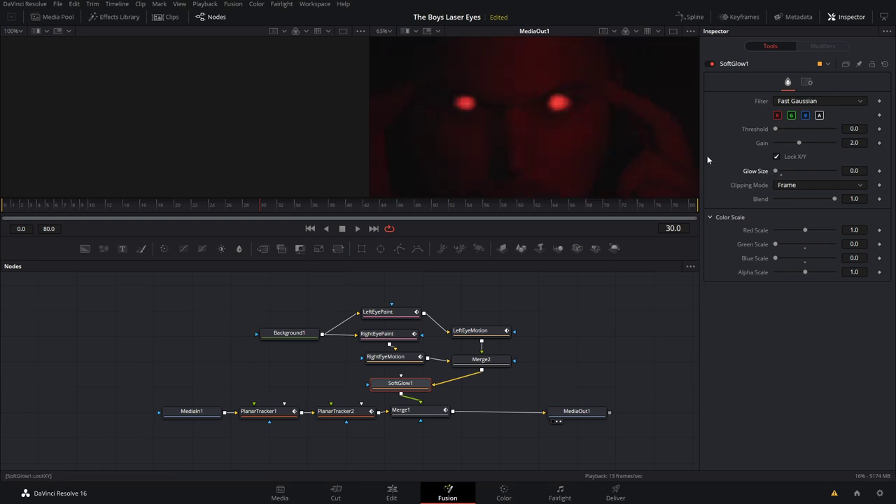
pyautogui.moveTo(776, 171); pyautogui.dragTo(818, 181)
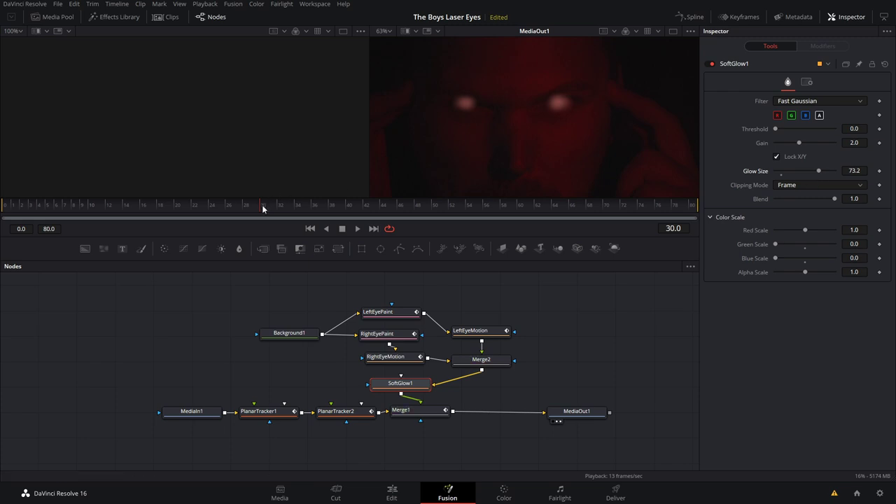
pyautogui.moveTo(263, 208); pyautogui.dragTo(4, 211)
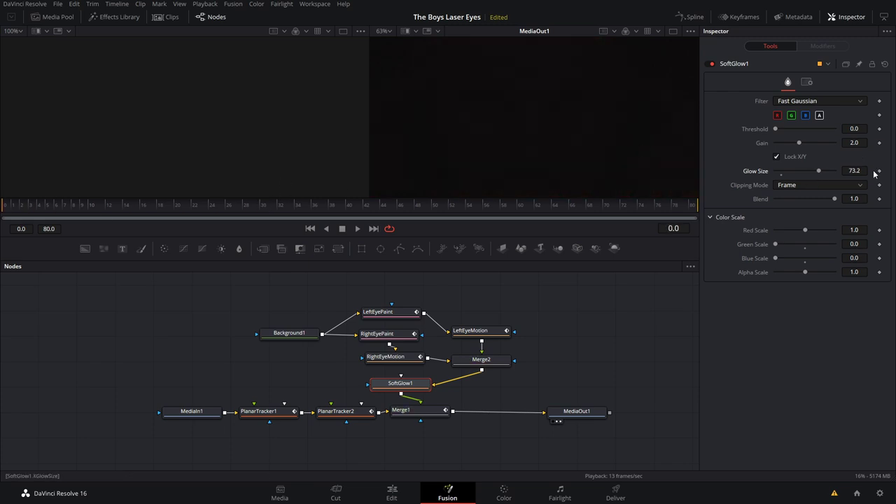
pyautogui.click(880, 171)
# Keyframe SoftGlow1's Glow Size at 55.9 on frame 8, lower on frame 20, 25.6 on frame 30 and 9.2 on frame 40
pyautogui.click(25, 207)
pyautogui.moveTo(820, 170); pyautogui.dragTo(808, 172)
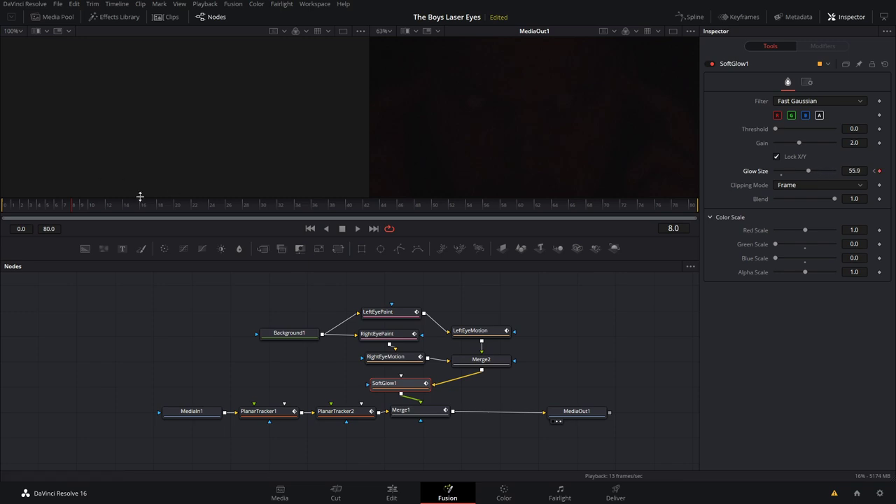
pyautogui.moveTo(151, 203); pyautogui.dragTo(182, 203)
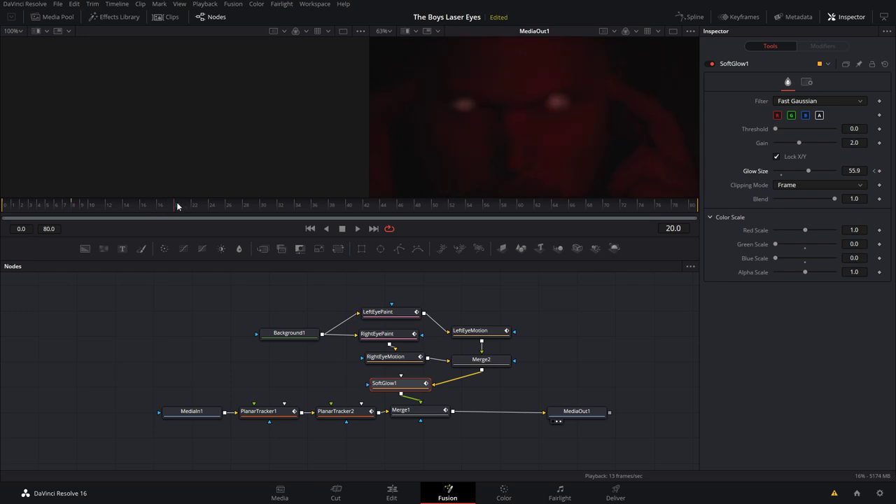
pyautogui.moveTo(807, 171); pyautogui.dragTo(797, 171)
pyautogui.moveTo(170, 213); pyautogui.dragTo(267, 202)
pyautogui.moveTo(793, 171); pyautogui.dragTo(790, 171)
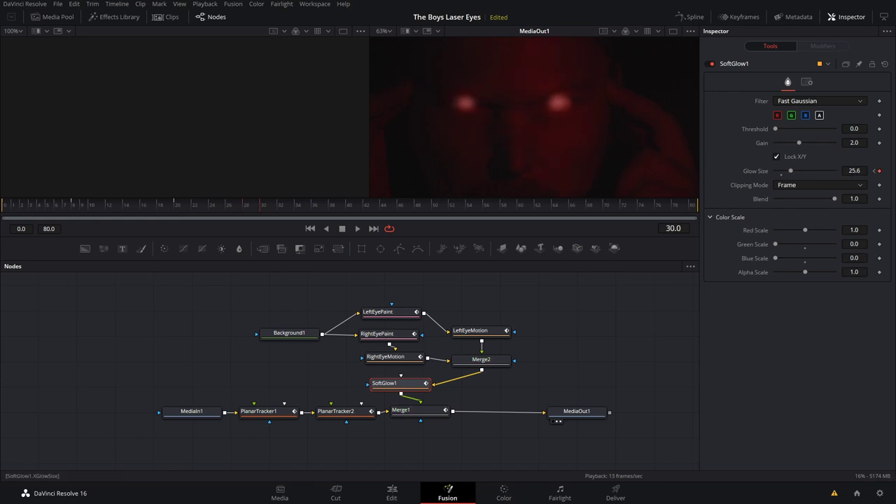
pyautogui.click(349, 204)
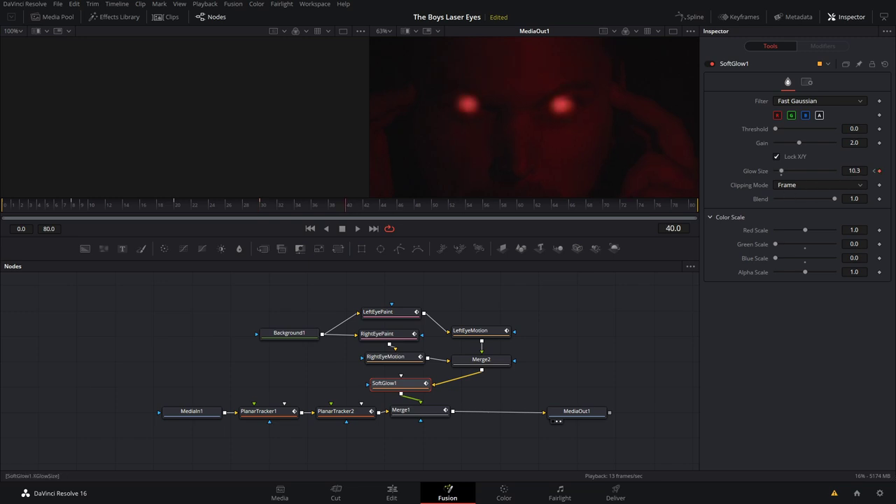
# Play and scrub the composition from the start to check the eye glow's fade-in and tracking
pyautogui.click(8, 209)
pyautogui.press('space')
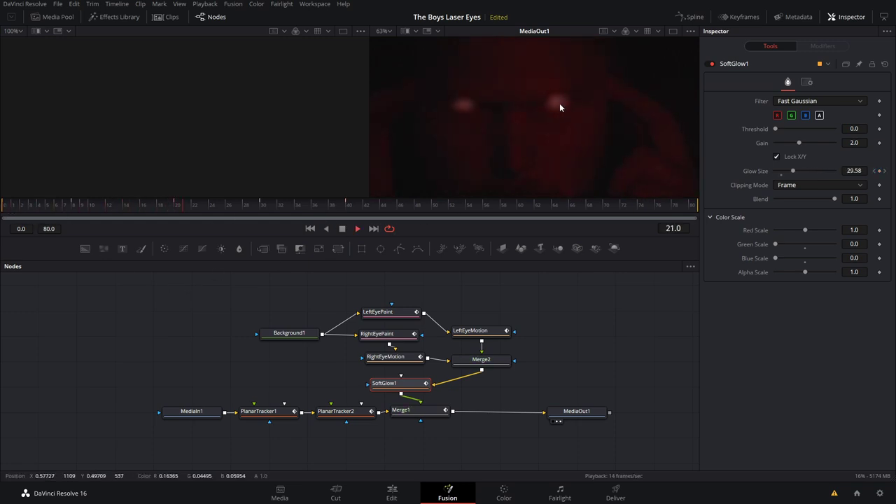
pyautogui.click(409, 208)
pyautogui.click(452, 208)
pyautogui.moveTo(465, 208); pyautogui.dragTo(512, 207)
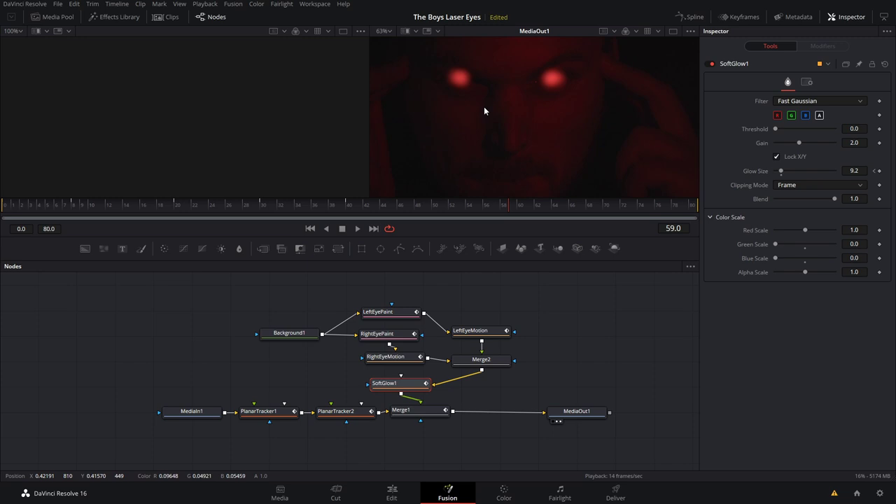
pyautogui.scroll(-2, 485, 107)
pyautogui.moveTo(486, 108); pyautogui.dragTo(542, 163)
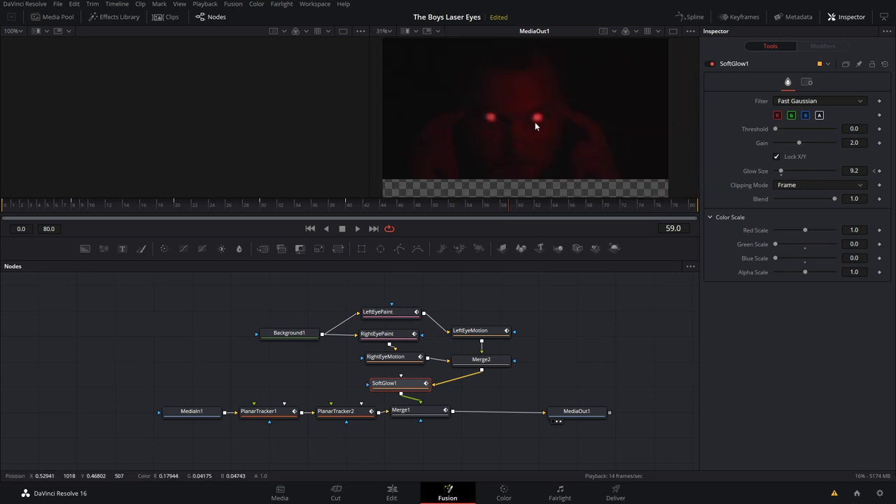
# On the Edit page, place an Adjustment Clip on Video 2 above the eye glow face clip, trim it to match, and play the section
pyautogui.click(393, 493)
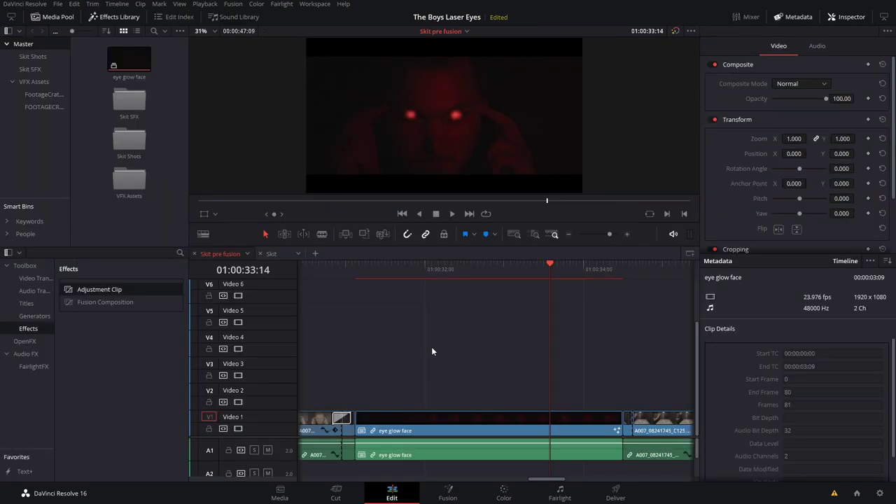
pyautogui.moveTo(93, 289); pyautogui.dragTo(424, 377)
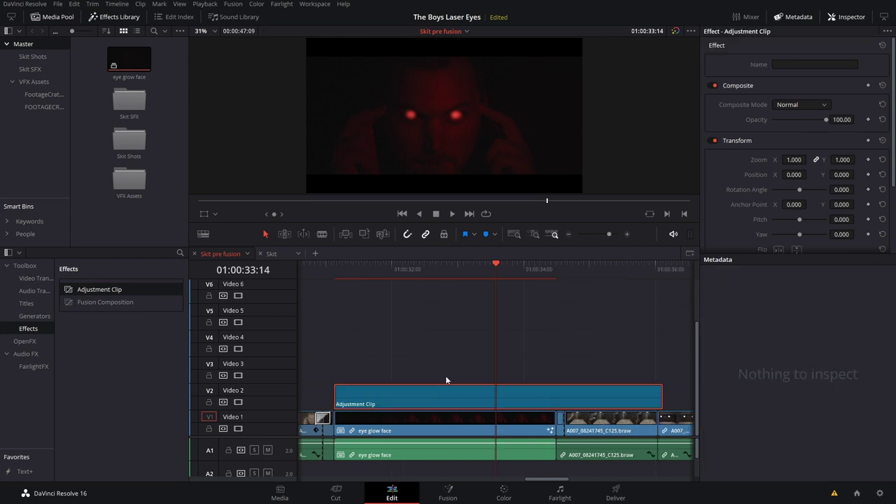
pyautogui.moveTo(661, 397); pyautogui.dragTo(555, 396)
pyautogui.click(465, 404)
pyautogui.moveTo(500, 269); pyautogui.dragTo(339, 282)
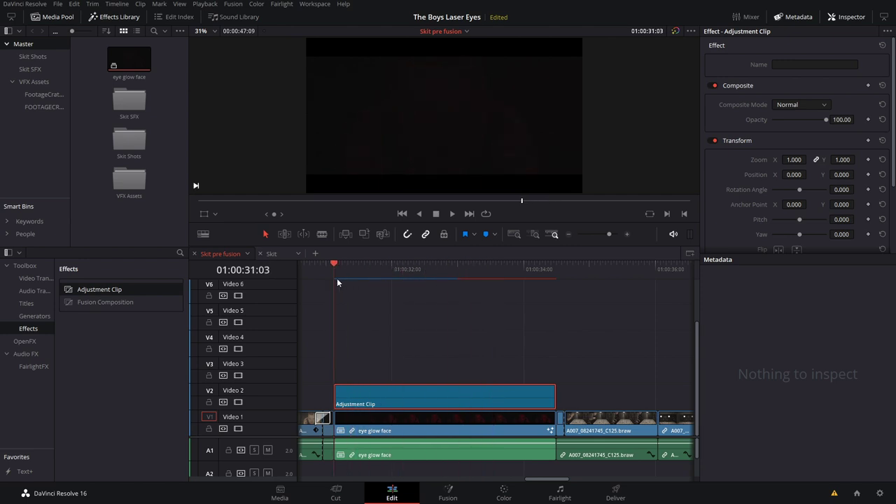
pyautogui.press('space')
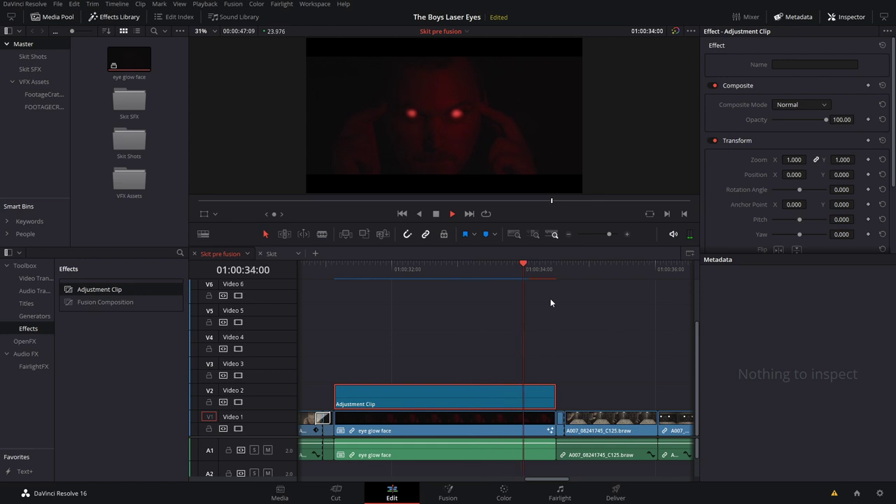
pyautogui.click(393, 266)
pyautogui.moveTo(393, 266); pyautogui.dragTo(494, 270)
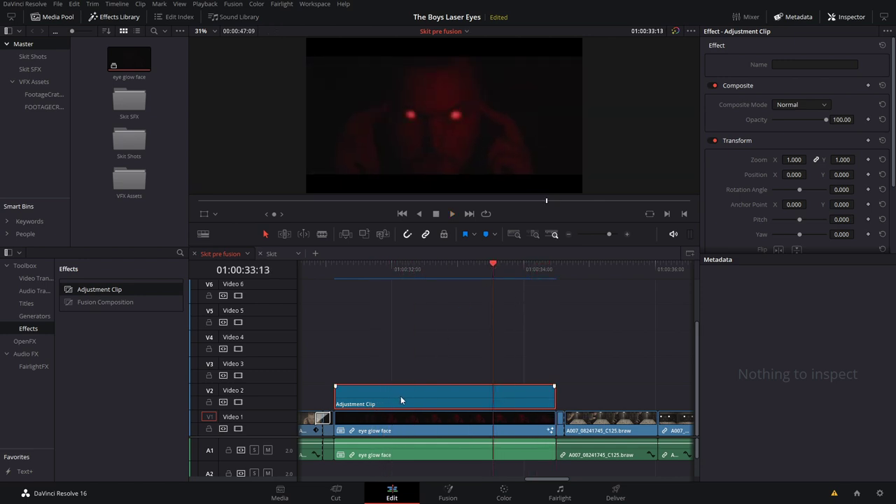
# On the Color page, apply Lens Reflections to the adjustment clip's node 01 and insert a new serial node before it
pyautogui.click(507, 493)
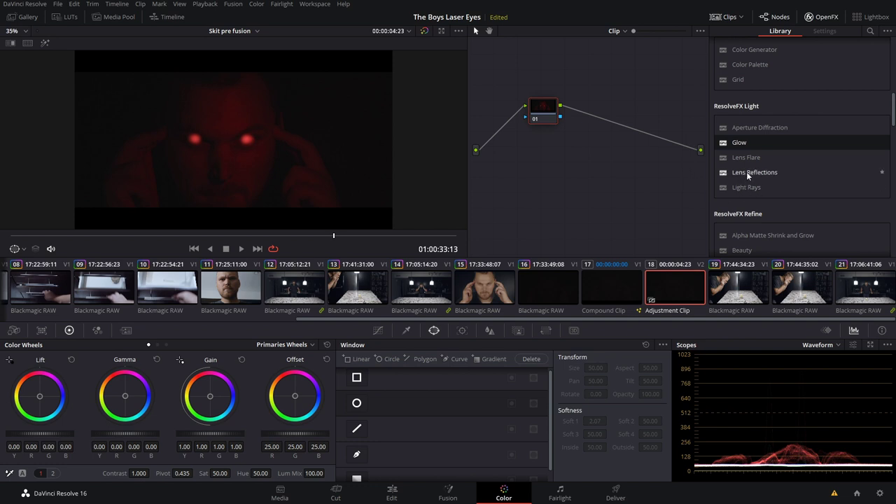
pyautogui.moveTo(757, 174); pyautogui.dragTo(542, 111)
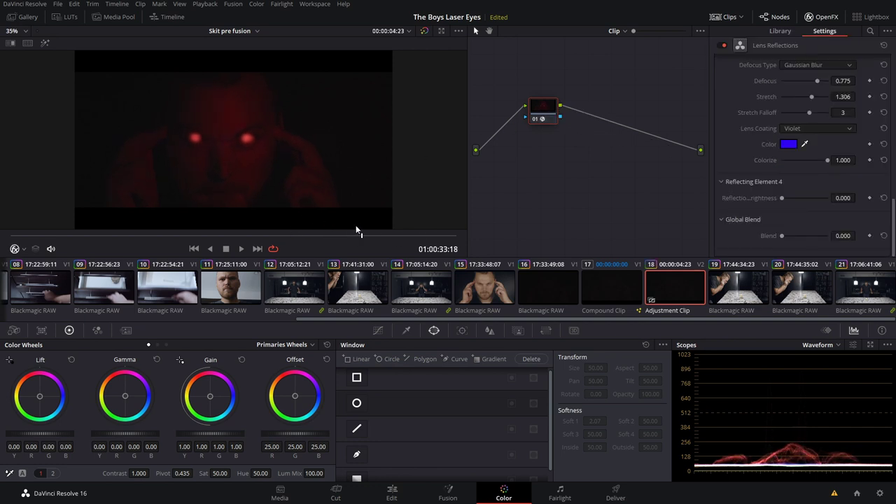
pyautogui.moveTo(541, 108); pyautogui.dragTo(597, 113)
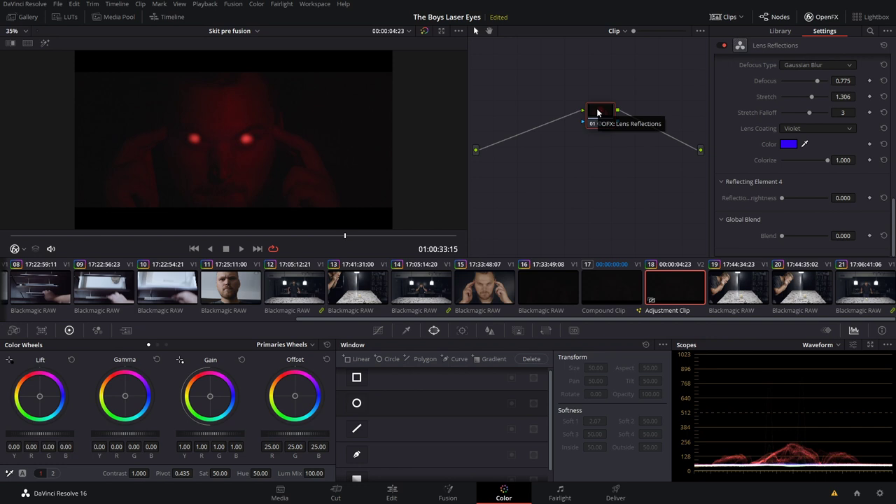
pyautogui.hotkey('alt', 's')
pyautogui.moveTo(606, 150); pyautogui.dragTo(540, 116)
pyautogui.click(613, 113)
pyautogui.moveTo(613, 113); pyautogui.dragTo(610, 112)
pyautogui.moveTo(536, 110); pyautogui.dragTo(540, 115)
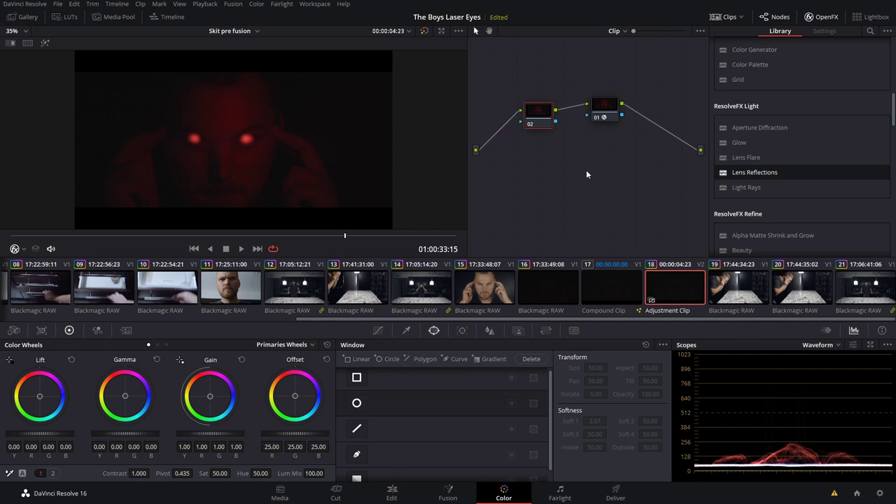
# Apply the Glow effect to node 02 and set its Shine Threshold to 0.061
pyautogui.moveTo(750, 141); pyautogui.dragTo(538, 112)
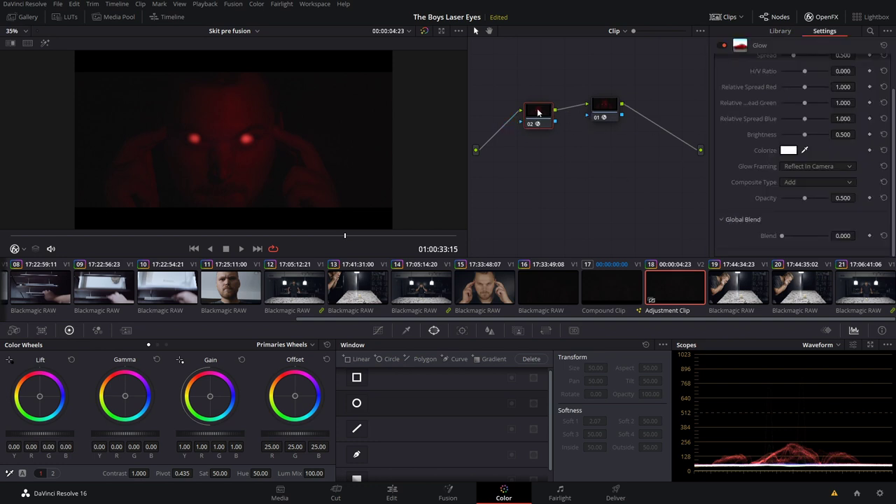
pyautogui.scroll(2, 720, 125)
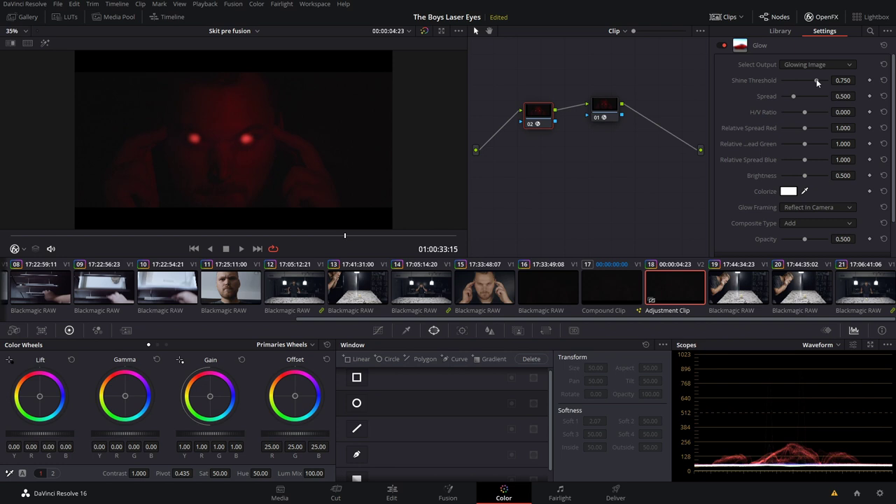
pyautogui.moveTo(817, 82); pyautogui.dragTo(791, 80)
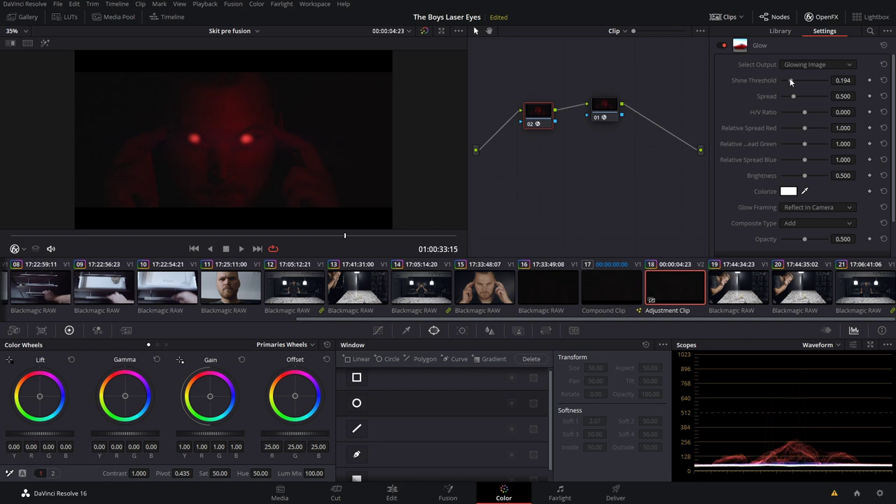
pyautogui.moveTo(791, 79)
pyautogui.mouseDown()
pyautogui.moveTo(801, 81)
pyautogui.moveTo(784, 81)
pyautogui.mouseUp()
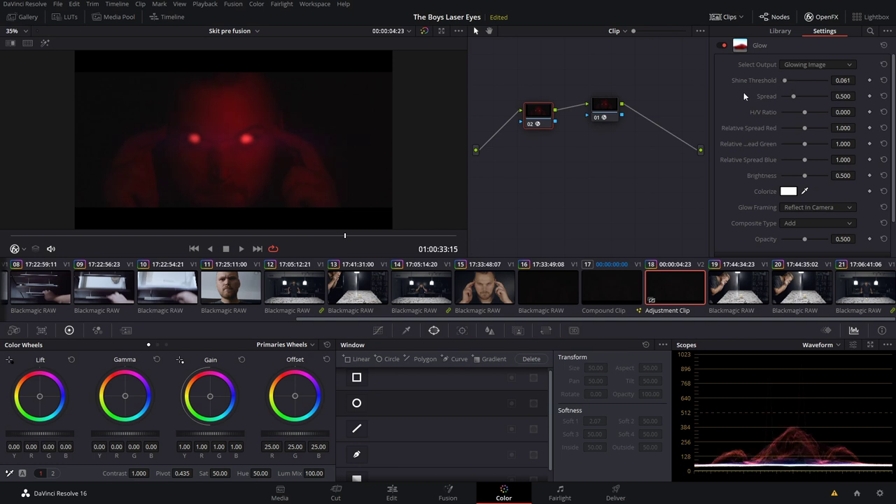
# Set the Glow's Shine Threshold on node 02 to 0.211 at the clip's start and add a keyframe there
pyautogui.click(596, 123)
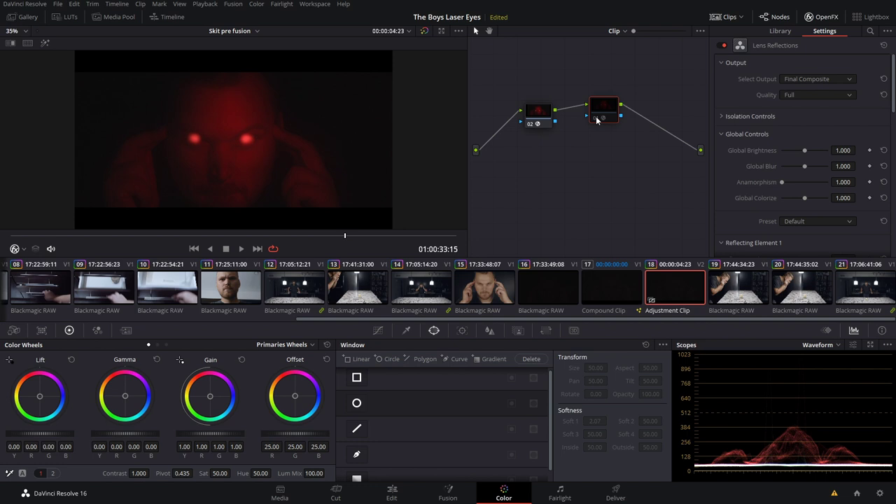
pyautogui.click(540, 121)
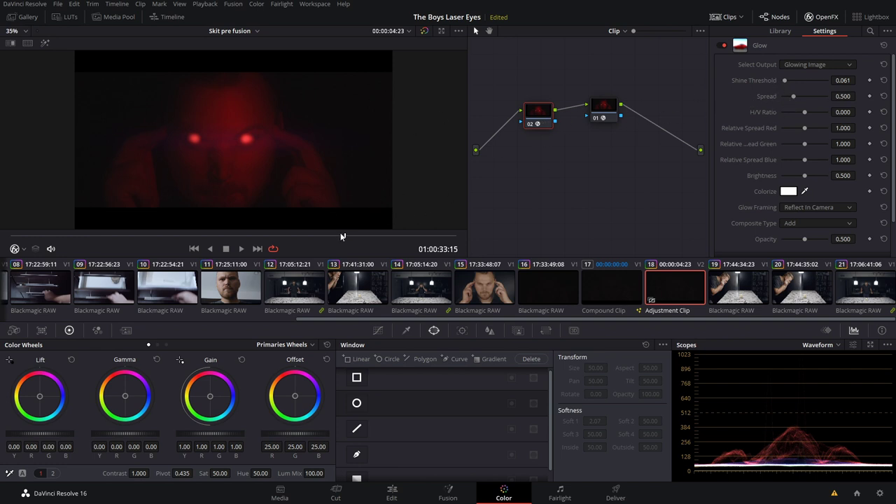
pyautogui.moveTo(340, 236); pyautogui.dragTo(366, 232)
pyautogui.moveTo(363, 236); pyautogui.dragTo(13, 236)
pyautogui.moveTo(835, 80); pyautogui.dragTo(865, 80)
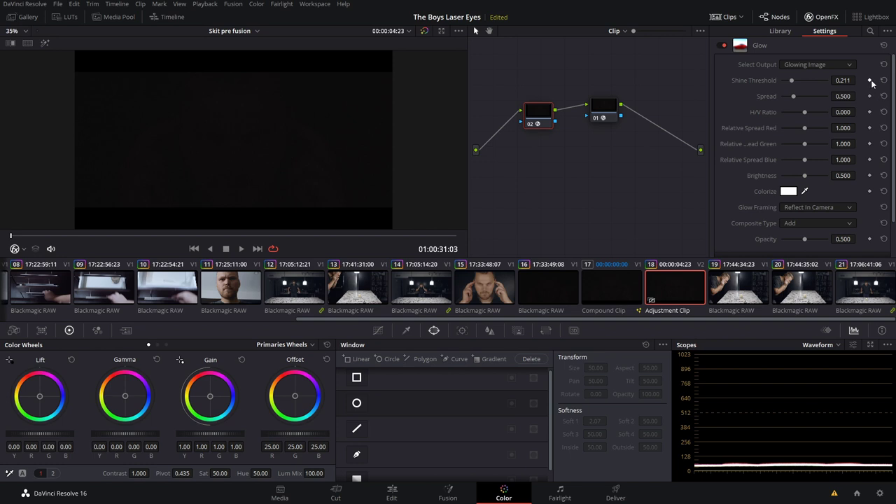
pyautogui.click(870, 81)
# Keyframe the Glow's Shine Threshold to 0.083 at 01:00:32:13
pyautogui.moveTo(71, 235); pyautogui.dragTo(97, 240)
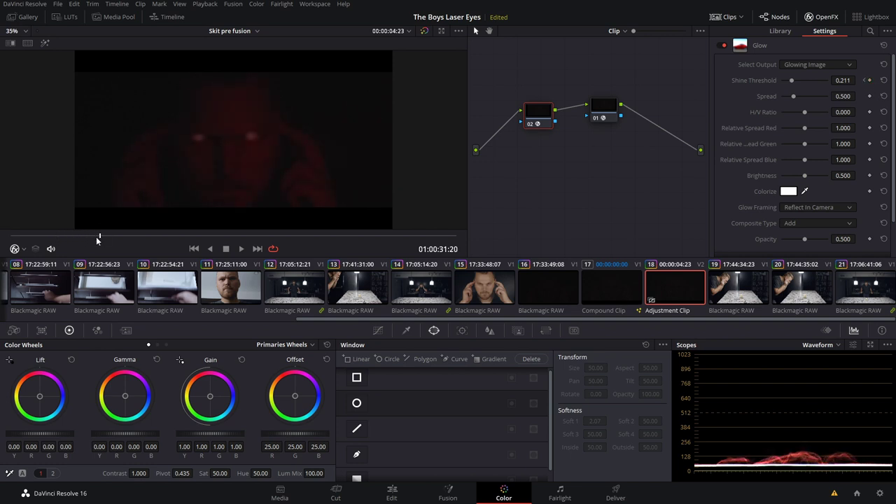
pyautogui.moveTo(844, 81); pyautogui.dragTo(832, 81)
pyautogui.click(179, 235)
pyautogui.moveTo(178, 234); pyautogui.dragTo(198, 235)
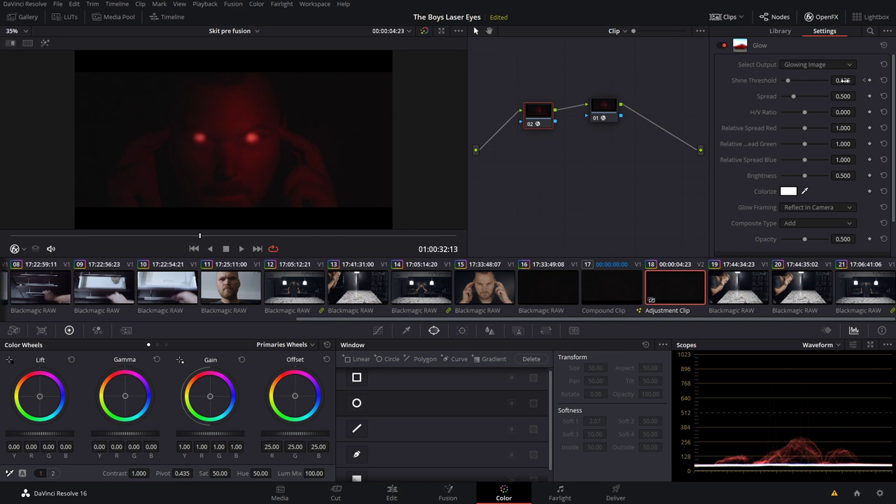
pyautogui.moveTo(867, 80); pyautogui.dragTo(860, 80)
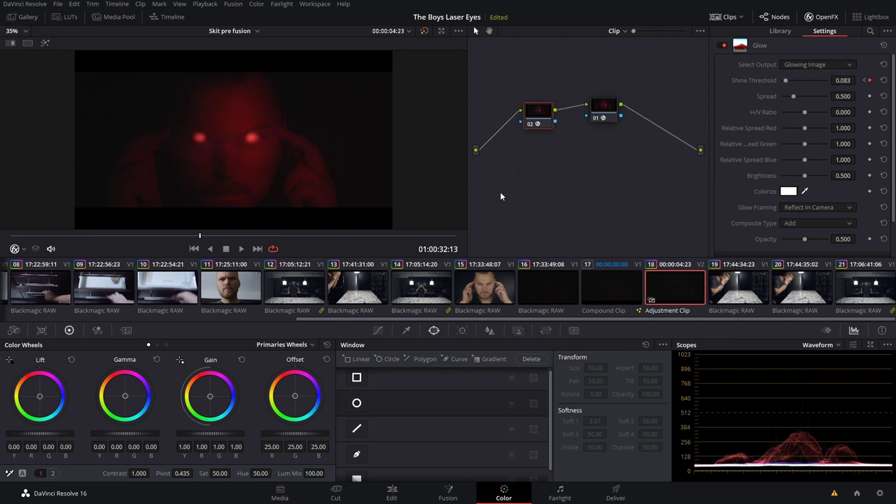
# Keyframe the Shine Threshold to 0.034 at 01:00:34:09 and play back the animated glow
pyautogui.moveTo(302, 234); pyautogui.dragTo(374, 231)
pyautogui.moveTo(858, 80)
pyautogui.mouseDown()
pyautogui.moveTo(850, 80)
pyautogui.moveTo(862, 80)
pyautogui.mouseUp()
pyautogui.moveTo(444, 237); pyautogui.dragTo(447, 236)
pyautogui.moveTo(843, 80); pyautogui.dragTo(829, 80)
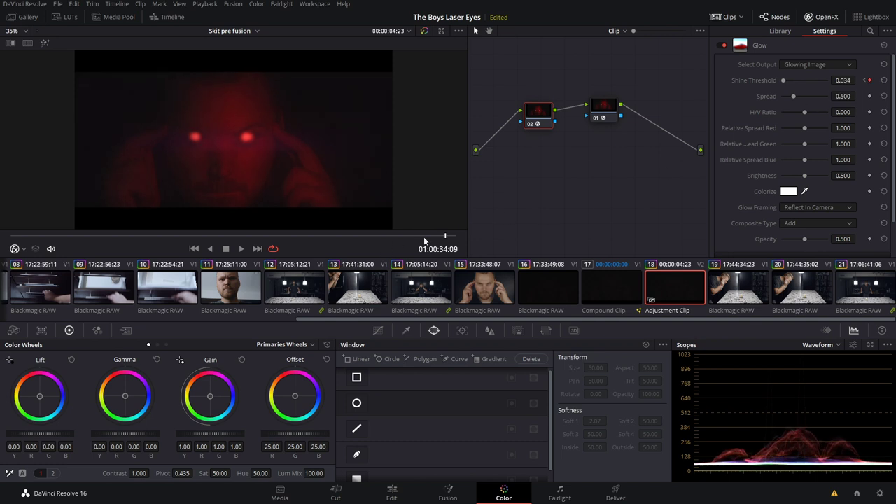
pyautogui.press('space')
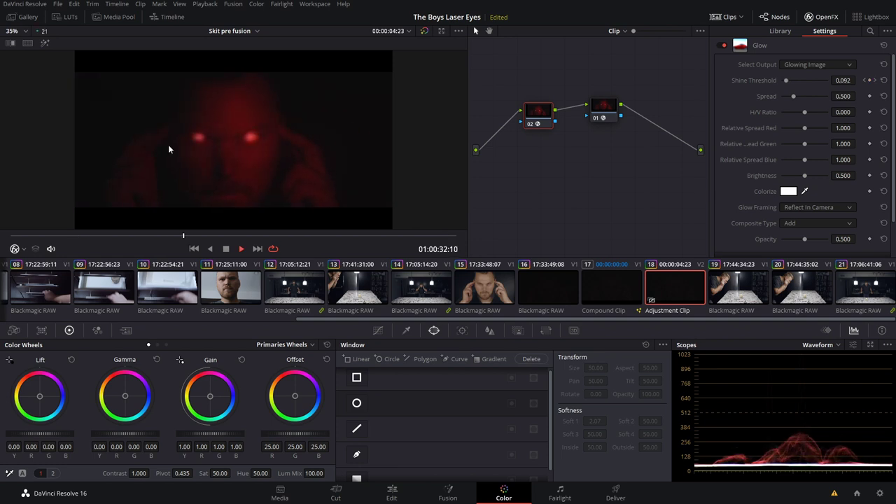
pyautogui.press('space')
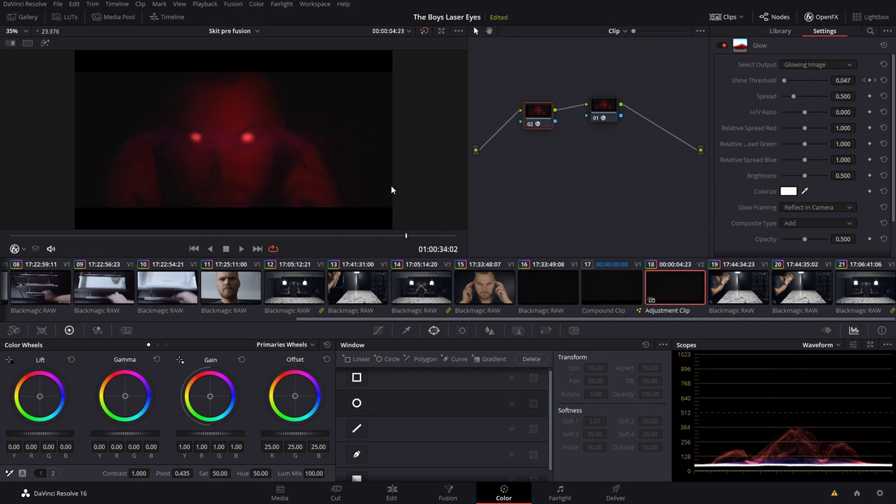
# In node 01's Lens Reflections, set Global Brightness to 1.128 and Anamorphism to 1.297
pyautogui.click(434, 236)
pyautogui.click(599, 110)
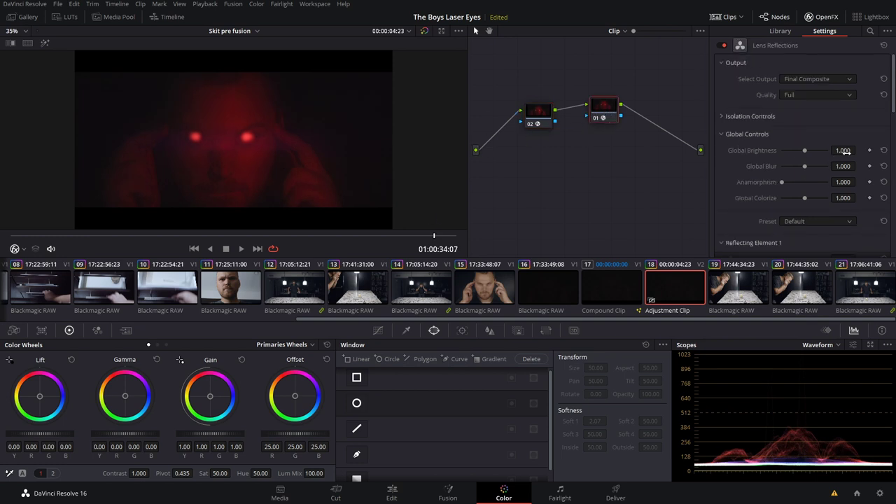
pyautogui.moveTo(841, 150); pyautogui.dragTo(850, 149)
pyautogui.moveTo(843, 182); pyautogui.dragTo(869, 182)
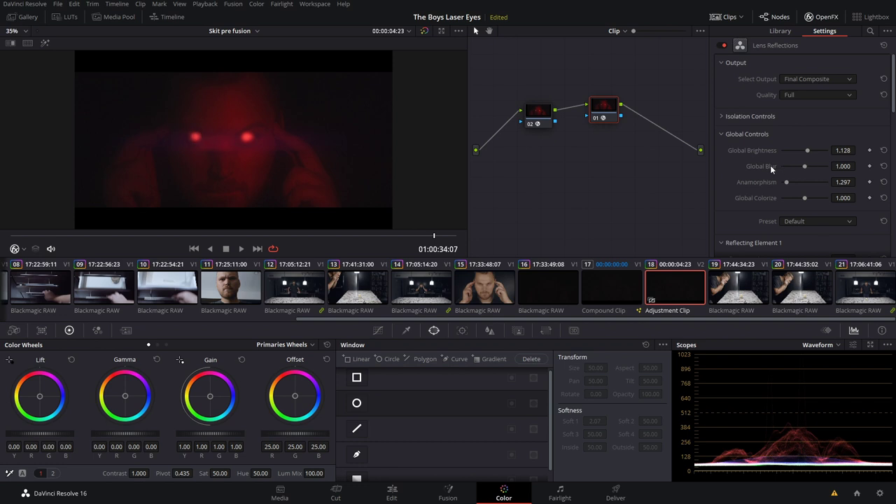
# Try the Orange and Blue lens coatings on Reflecting Element 3 and return the coating to Violet
pyautogui.scroll(-10, 745, 173)
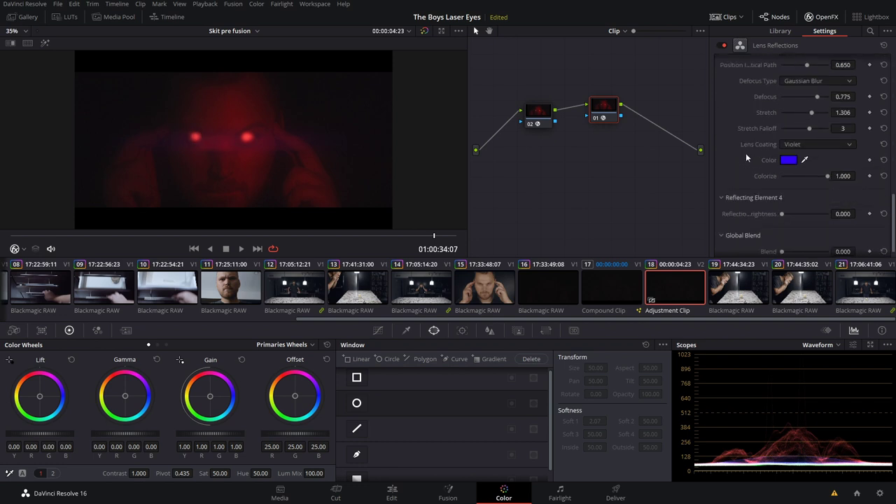
pyautogui.scroll(5, 743, 156)
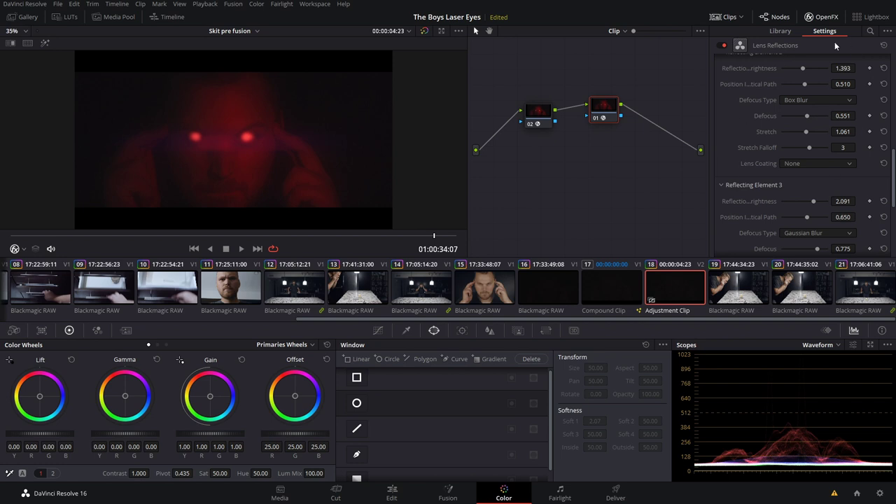
pyautogui.scroll(-5, 760, 140)
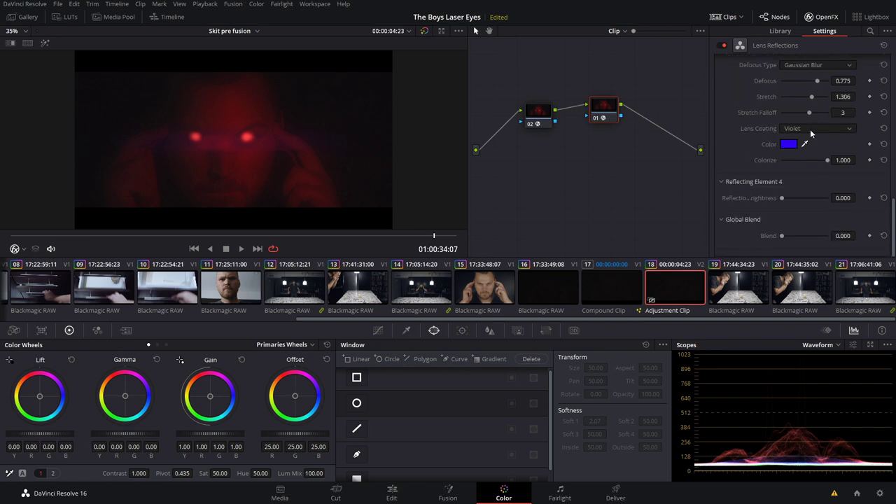
pyautogui.click(815, 129)
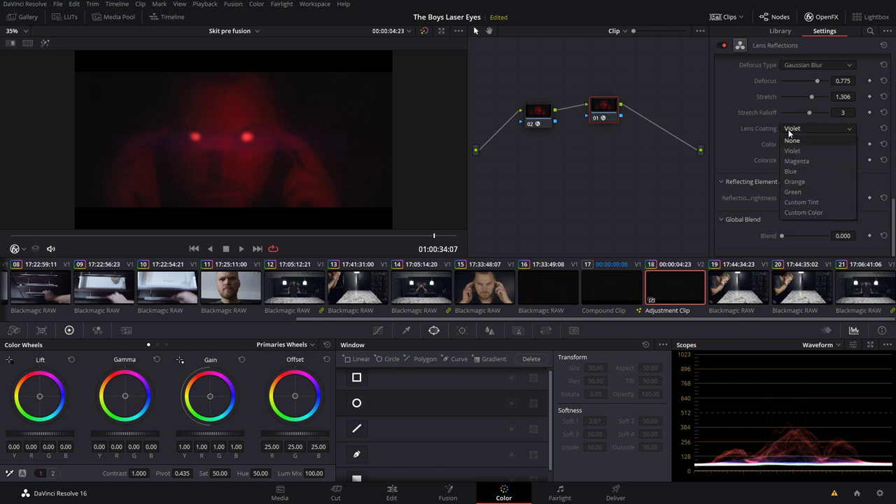
pyautogui.click(804, 182)
pyautogui.click(811, 131)
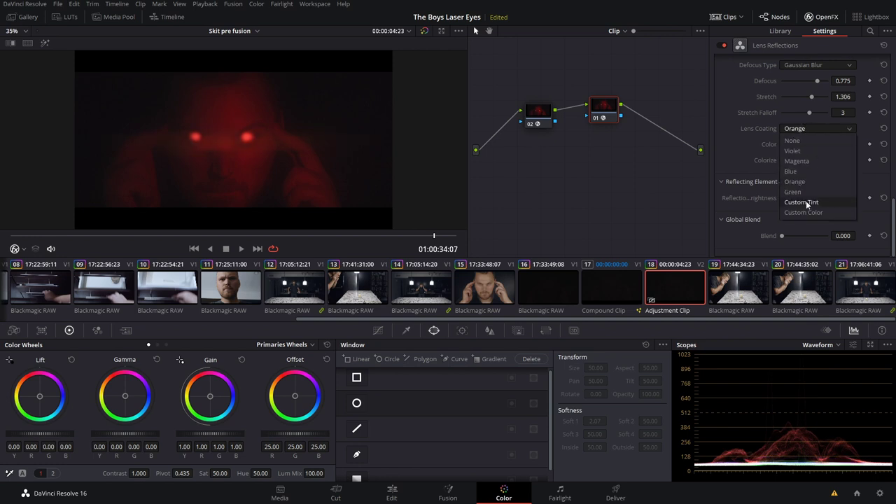
pyautogui.click(800, 171)
pyautogui.click(811, 129)
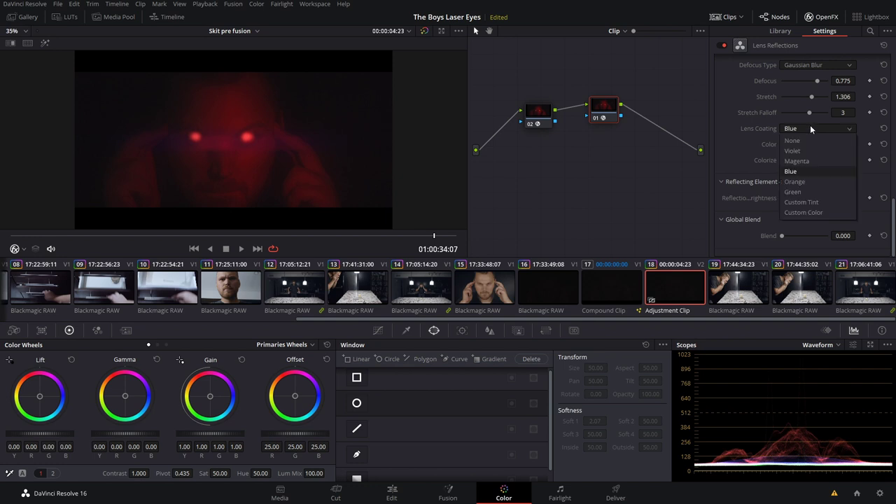
pyautogui.click(834, 150)
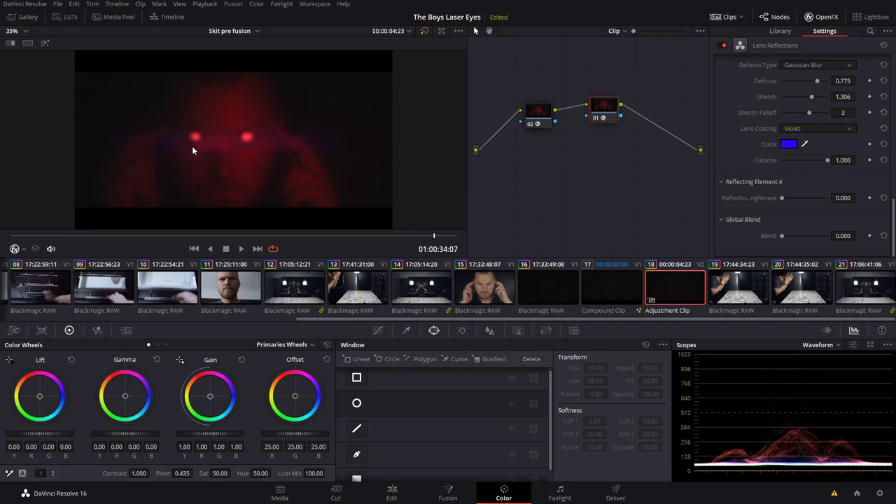
# Save the project and, on the Edit page, add a second Adjustment Clip on Video 3 trimmed to match the one on Video 2
pyautogui.hotkey('ctrl', 's')
pyautogui.moveTo(434, 236); pyautogui.dragTo(317, 225)
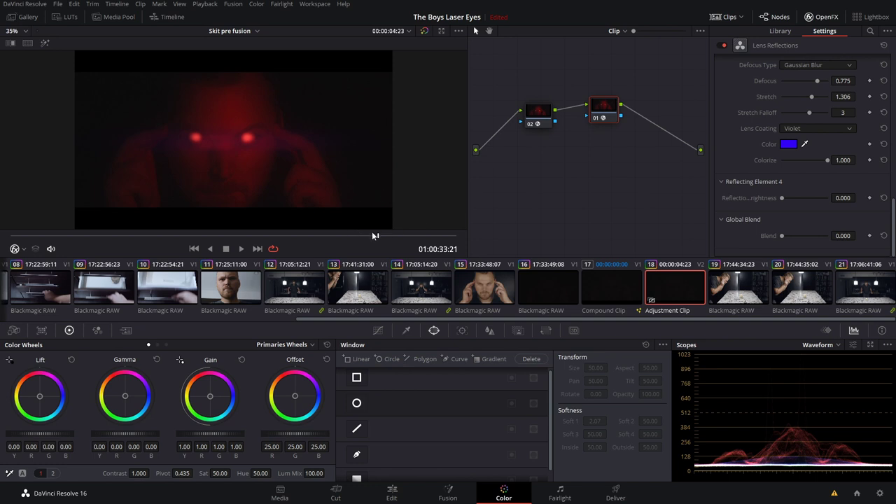
pyautogui.click(392, 494)
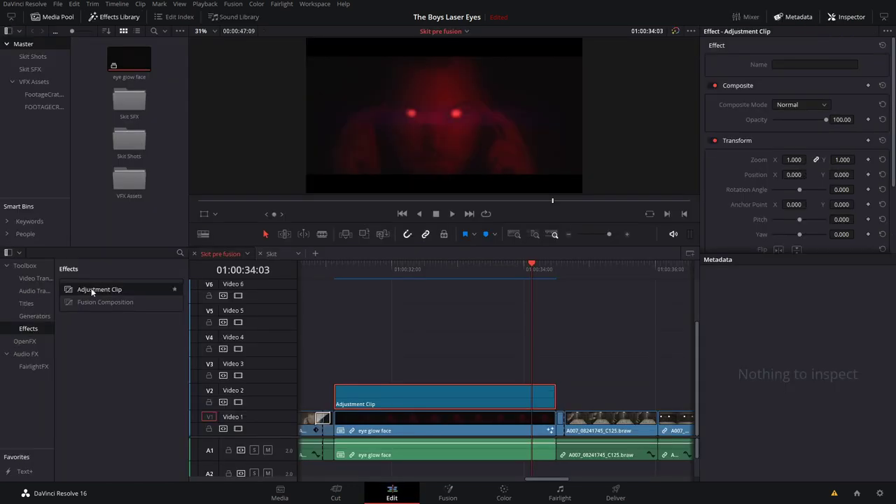
pyautogui.moveTo(91, 292); pyautogui.dragTo(334, 376)
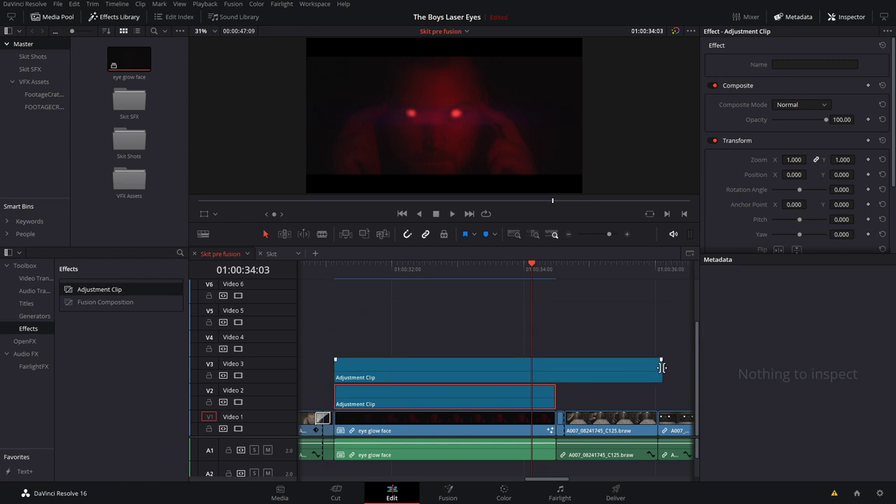
pyautogui.moveTo(663, 371); pyautogui.dragTo(551, 377)
pyautogui.click(507, 365)
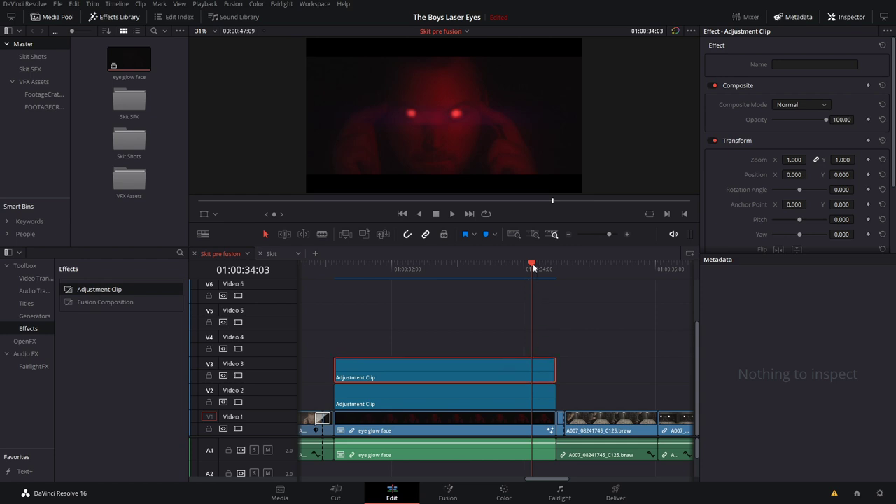
# At 01:00:34:11, set the Video 3 Adjustment Clip's Zoom to 1.400 and Position X to 102, and keyframe the Zoom
pyautogui.moveTo(533, 264); pyautogui.dragTo(554, 287)
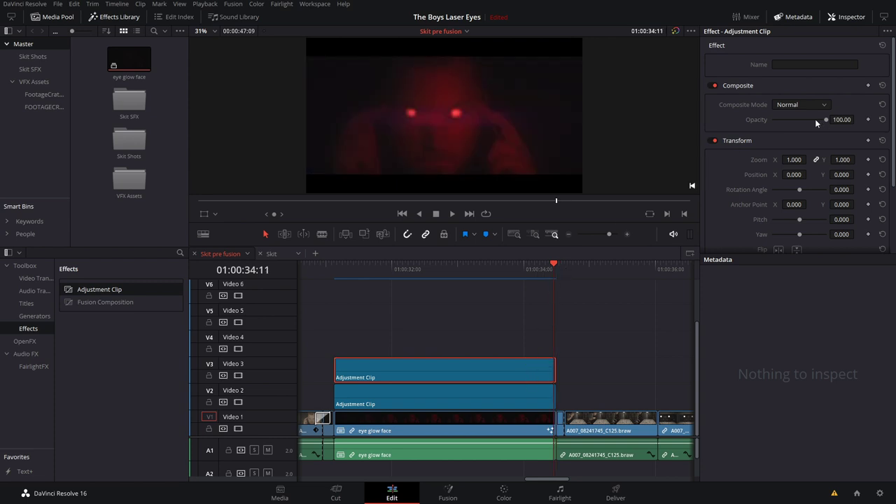
pyautogui.moveTo(795, 159); pyautogui.dragTo(810, 175)
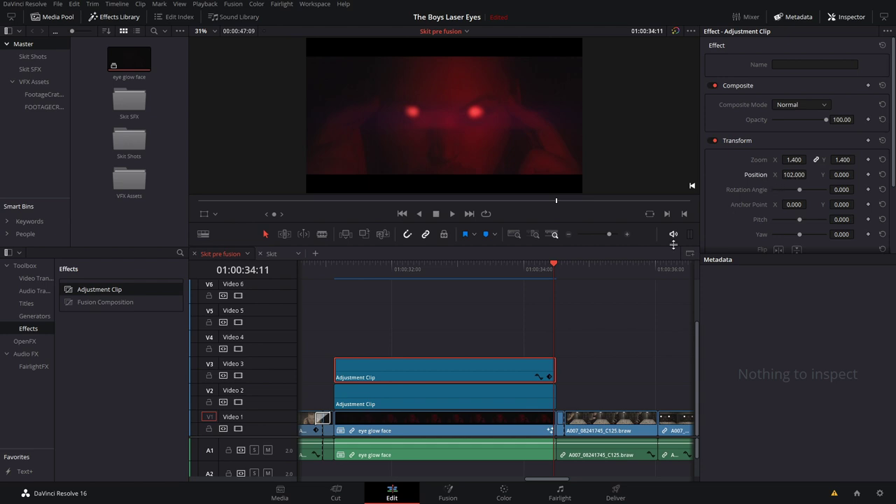
pyautogui.click(869, 160)
# Keyframe the Video 3 Adjustment Clip's Zoom to 1.200 near its beginning, at 01:00:31:11
pyautogui.moveTo(557, 266); pyautogui.dragTo(333, 286)
pyautogui.press('Right')
pyautogui.press('Right')
pyautogui.press('Right')
pyautogui.press('Right')
pyautogui.press('Right')
pyautogui.press('Right')
pyautogui.press('Right')
pyautogui.press('Right')
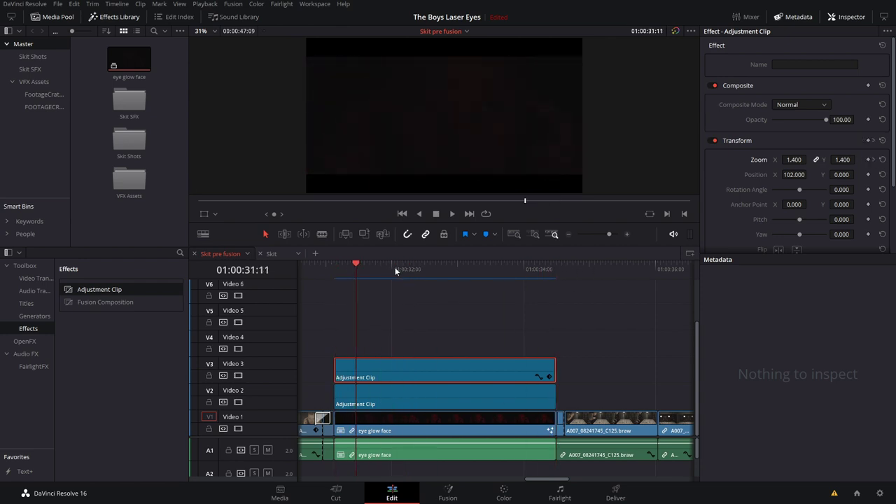
pyautogui.click(799, 160)
pyautogui.write('1.2')
pyautogui.press('Return')
pyautogui.click(868, 159)
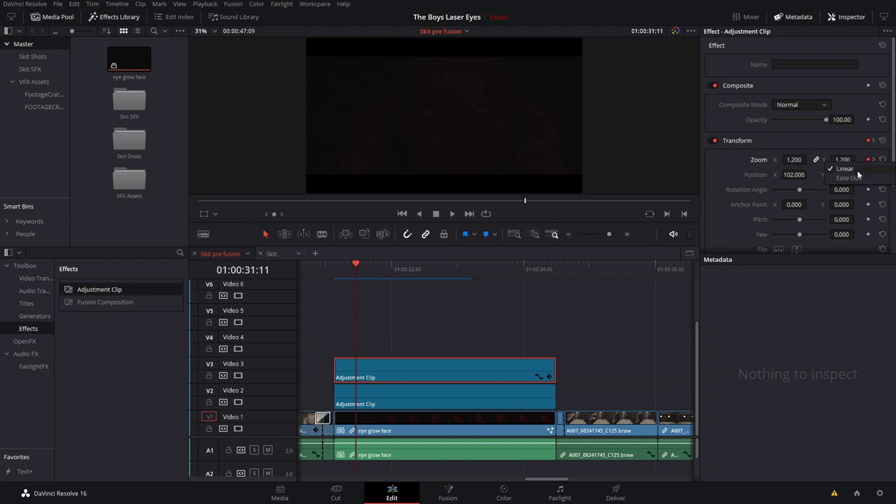
# Play the eye glow section from its start to check the slow zoom and its cut to the candle shot
pyautogui.moveTo(350, 275); pyautogui.dragTo(333, 295)
pyautogui.press('space')
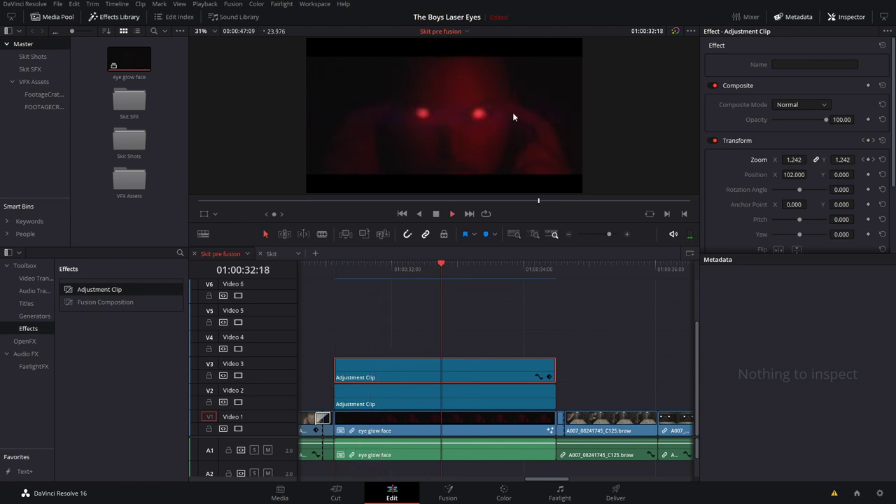
pyautogui.click(557, 264)
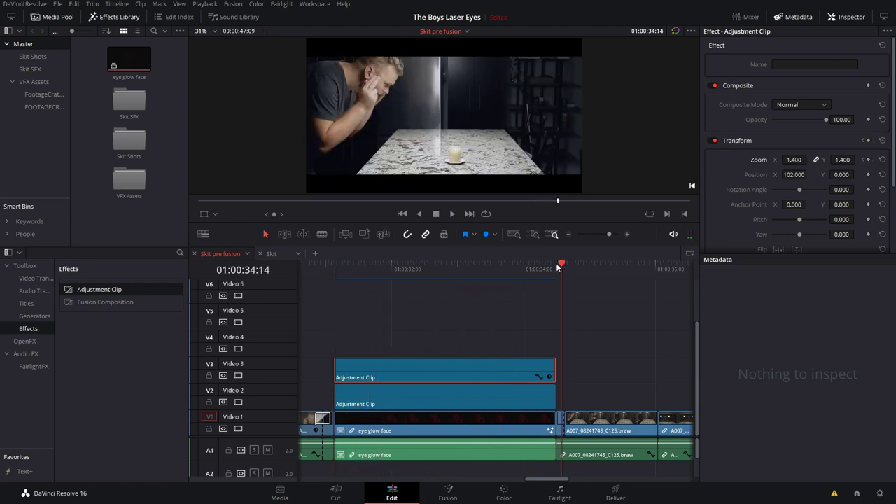
pyautogui.moveTo(565, 268)
pyautogui.mouseDown()
pyautogui.moveTo(556, 269)
pyautogui.moveTo(596, 268)
pyautogui.moveTo(553, 274)
pyautogui.mouseUp()
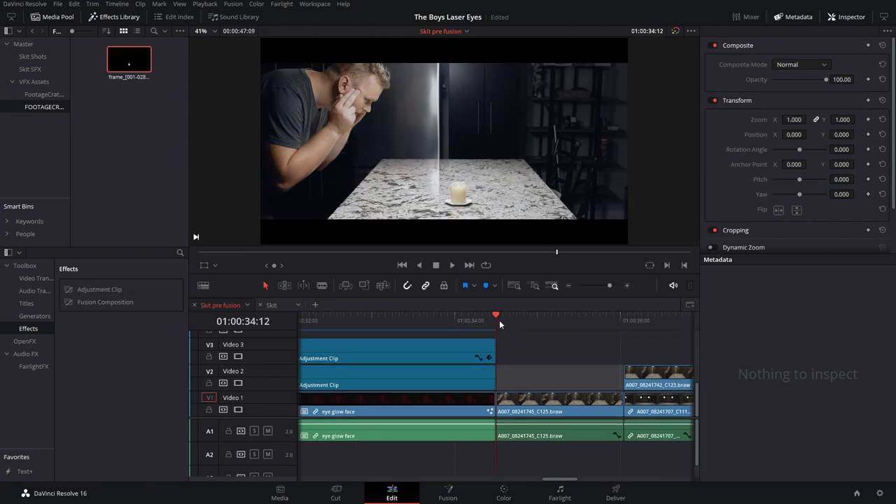
# Move the A007_08241742_C123 clip on Video 2 directly above the A007_08241745_C125 clip and scrub through it
pyautogui.moveTo(497, 317)
pyautogui.mouseDown()
pyautogui.moveTo(536, 320)
pyautogui.moveTo(503, 326)
pyautogui.mouseUp()
pyautogui.moveTo(638, 369); pyautogui.dragTo(509, 372)
pyautogui.moveTo(498, 319); pyautogui.dragTo(538, 325)
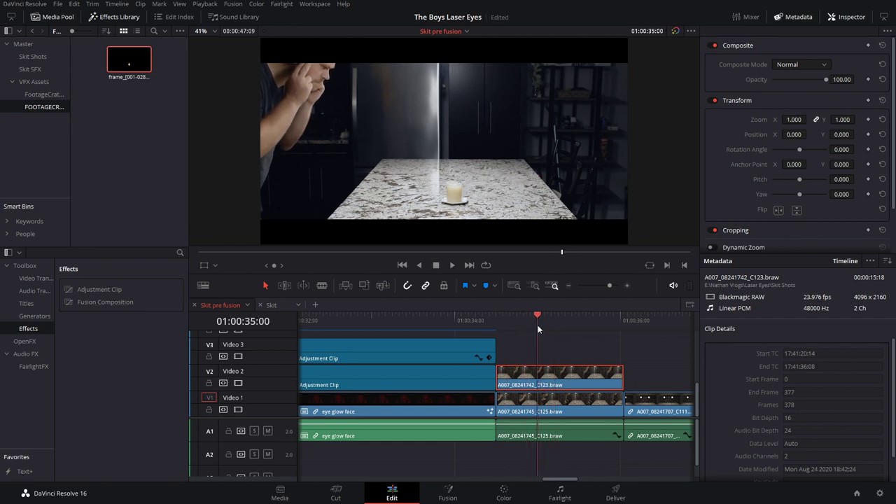
# Toggle Video 2 off and on to compare the two overlapping candle shots
pyautogui.click(238, 383)
pyautogui.click(238, 383)
pyautogui.moveTo(536, 316); pyautogui.dragTo(518, 323)
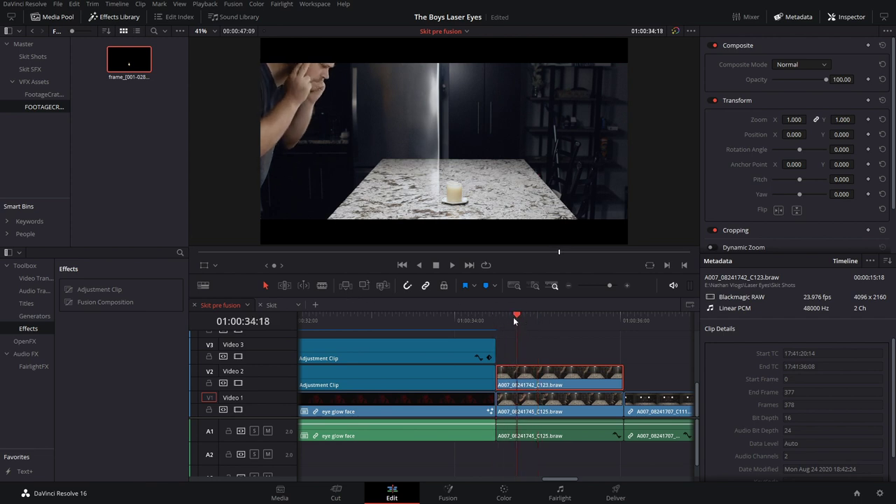
pyautogui.click(238, 383)
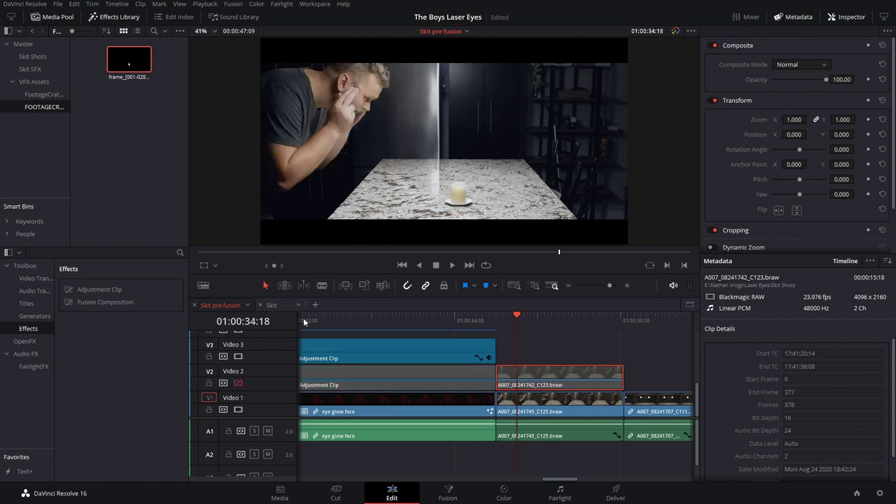
pyautogui.click(236, 384)
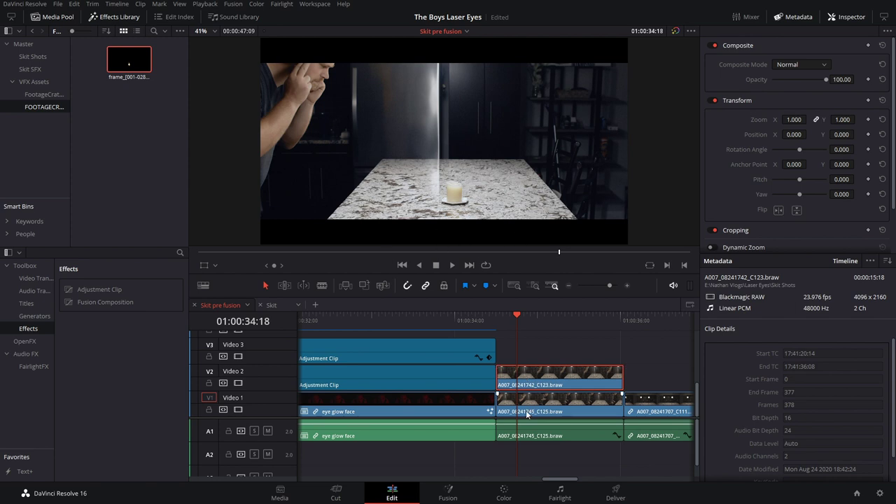
# Add a serial node after node 08 in the A007_08241742_C123 clip's grade, add an alpha output and connect the new node to it
pyautogui.click(504, 493)
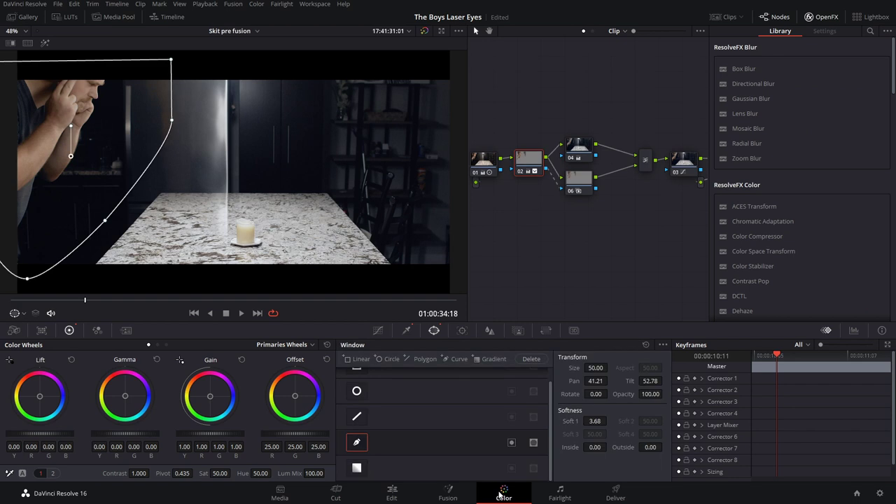
pyautogui.click(827, 17)
pyautogui.click(819, 164)
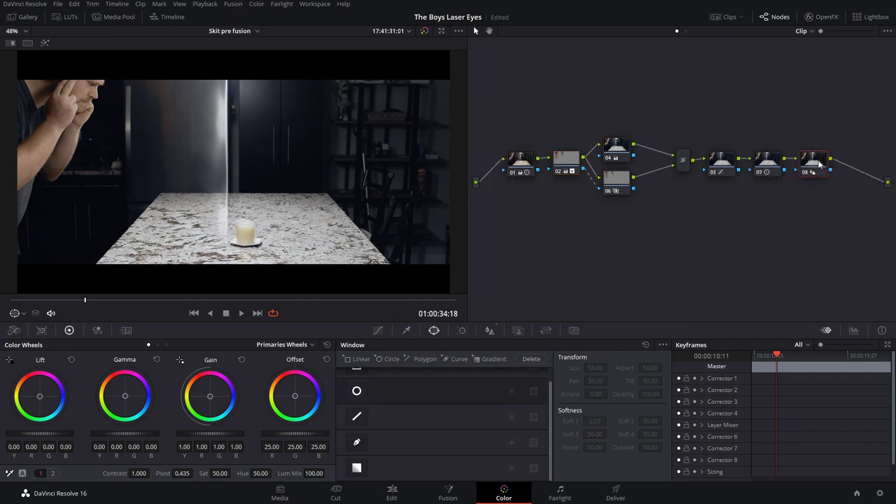
pyautogui.hotkey('alt', 's')
pyautogui.rightClick(818, 227)
pyautogui.click(809, 265)
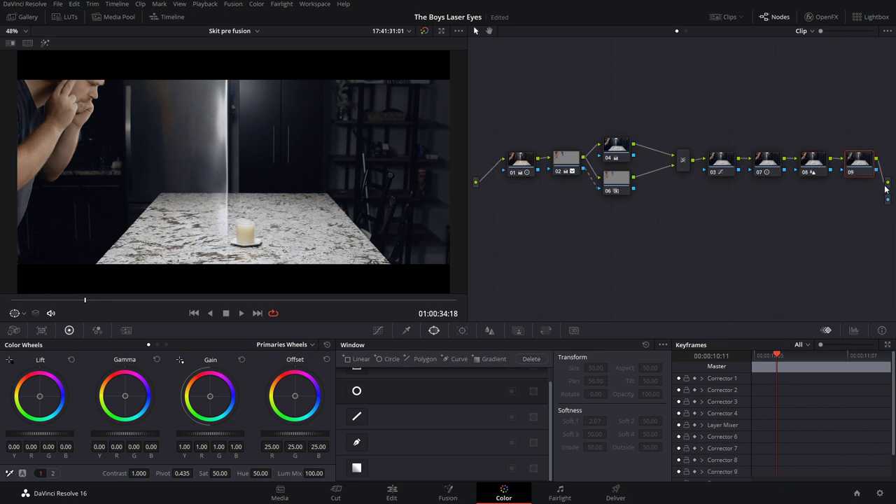
pyautogui.moveTo(876, 172); pyautogui.dragTo(889, 203)
# Draw a curve window around the candle and its plate on node 09 with Soft 1 at 0.46 and Inside at 0.20
pyautogui.click(356, 443)
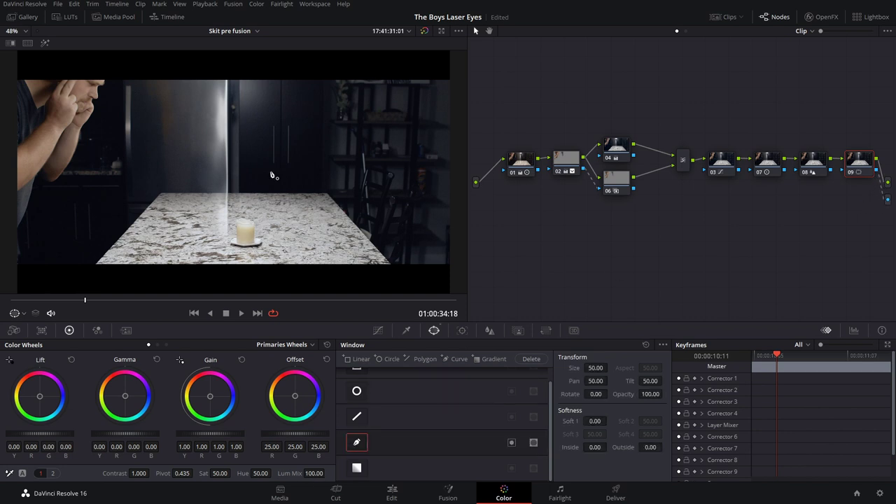
pyautogui.scroll(5, 273, 175)
pyautogui.scroll(5, 273, 105)
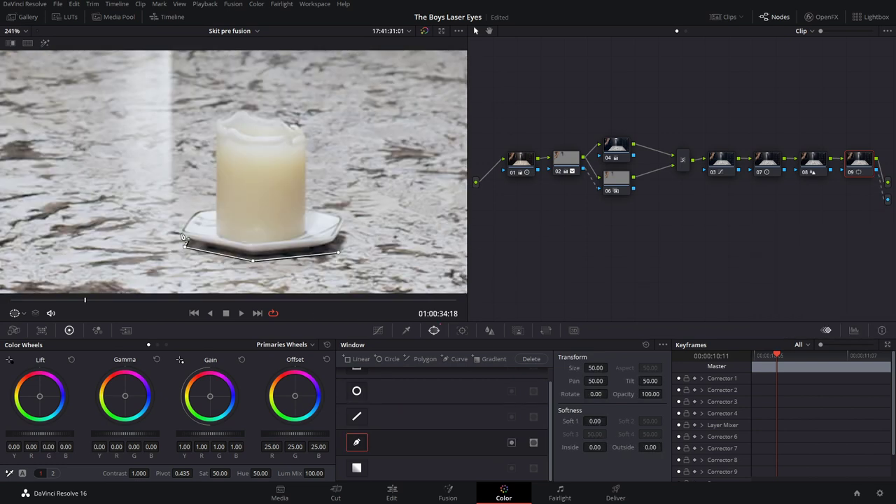
pyautogui.moveTo(183, 238)
pyautogui.mouseDown()
pyautogui.moveTo(217, 212)
pyautogui.moveTo(220, 125)
pyautogui.moveTo(238, 117)
pyautogui.moveTo(279, 120)
pyautogui.moveTo(341, 258)
pyautogui.mouseUp()
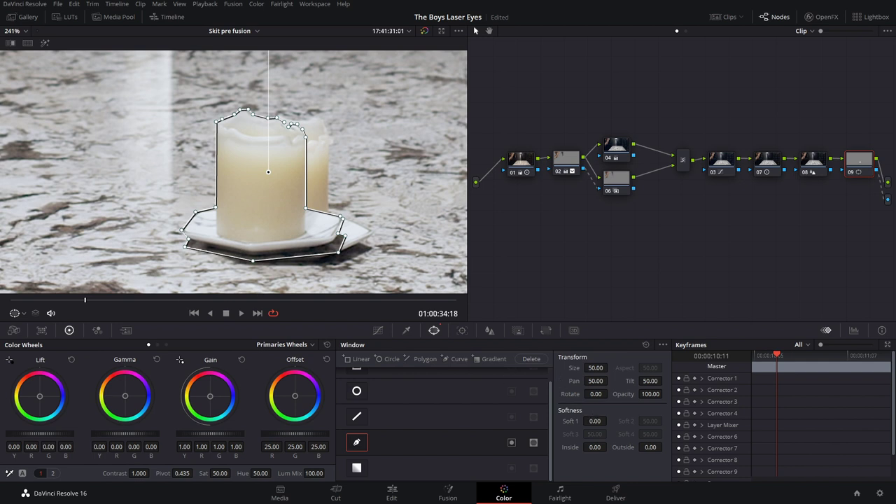
pyautogui.moveTo(596, 421); pyautogui.dragTo(609, 446)
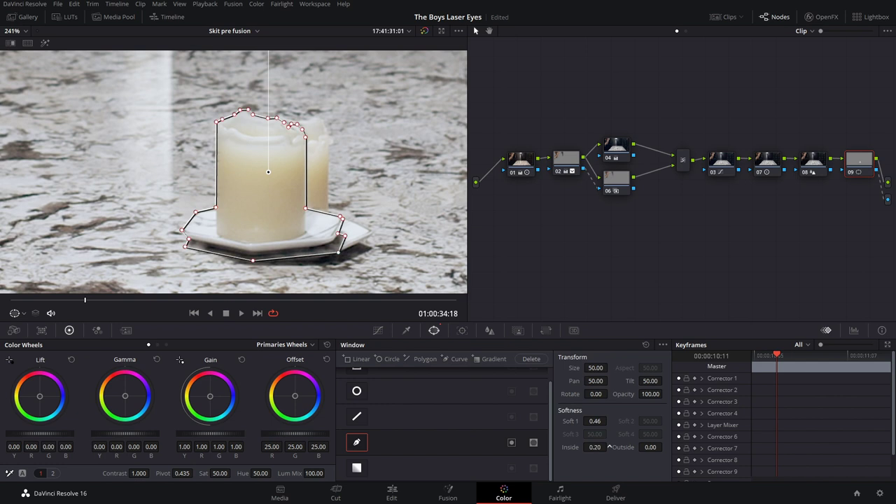
# On the Edit page, set the A007_08241742_C123 clip's Zoom to 1.060 and Position to X 15, Y 12 to cover the underlying candle
pyautogui.click(392, 492)
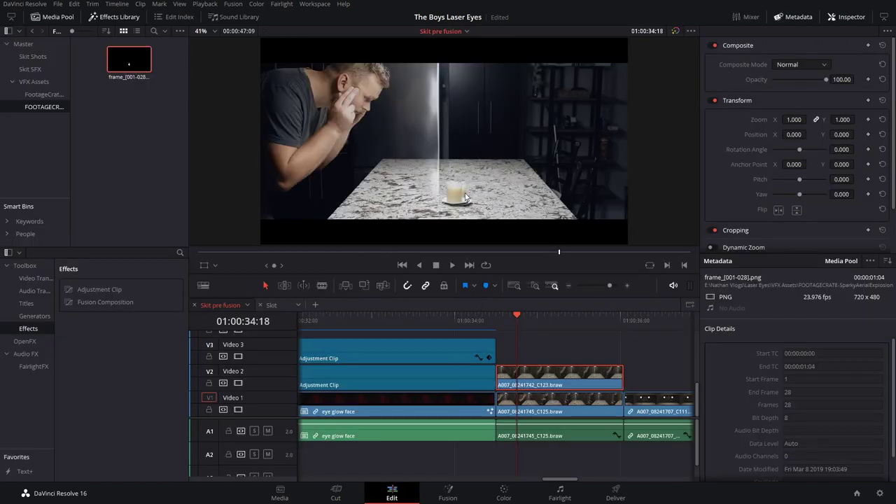
pyautogui.scroll(5, 481, 204)
pyautogui.moveTo(496, 114); pyautogui.dragTo(374, 124)
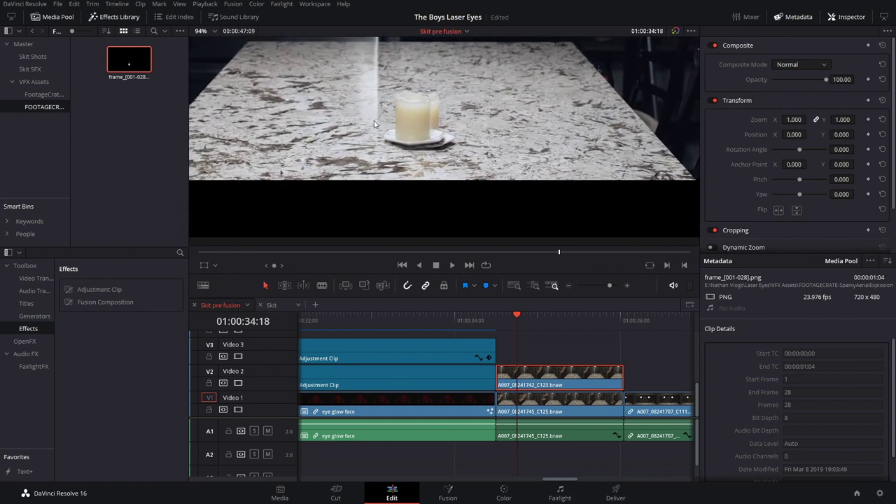
pyautogui.moveTo(783, 134); pyautogui.dragTo(799, 119)
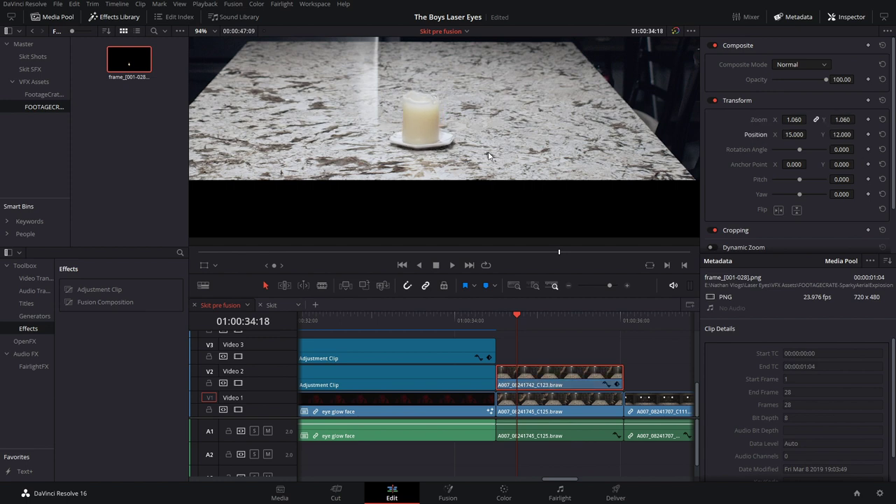
pyautogui.hotkey('shift', 'z')
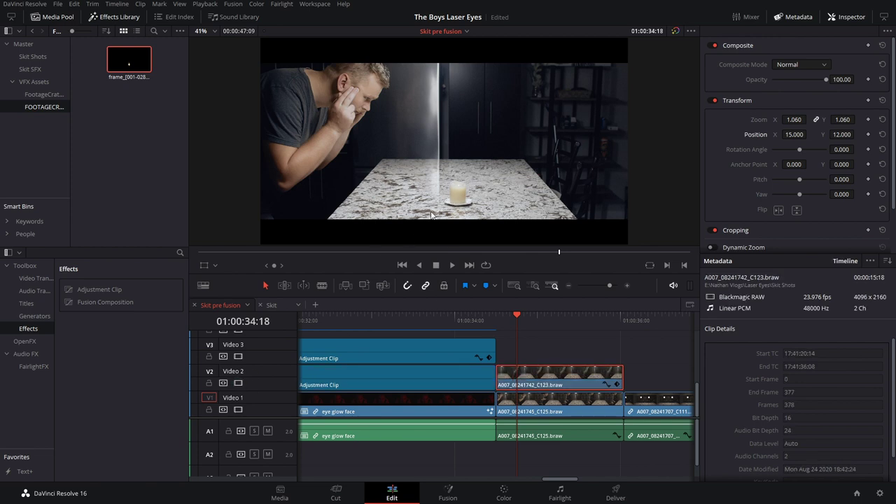
# Toggle Video 2 off and on to compare the masked candle with the one beneath it
pyautogui.scroll(2, 483, 215)
pyautogui.scroll(1, 503, 210)
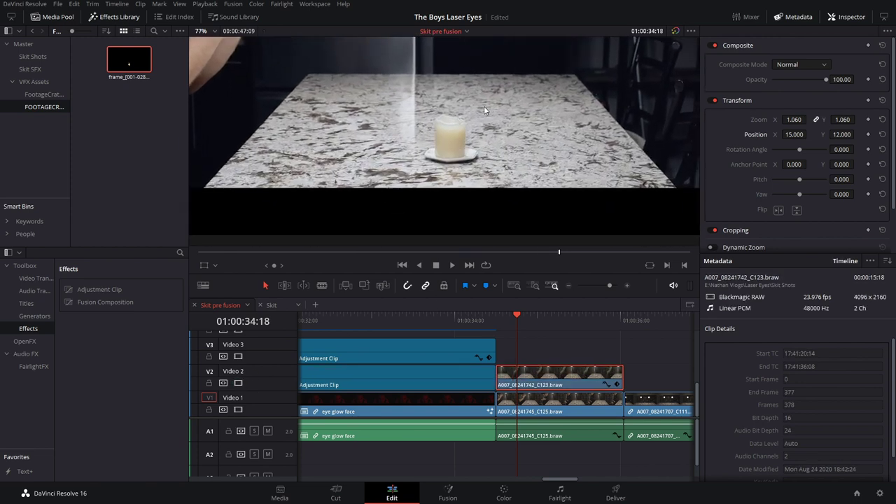
pyautogui.click(239, 383)
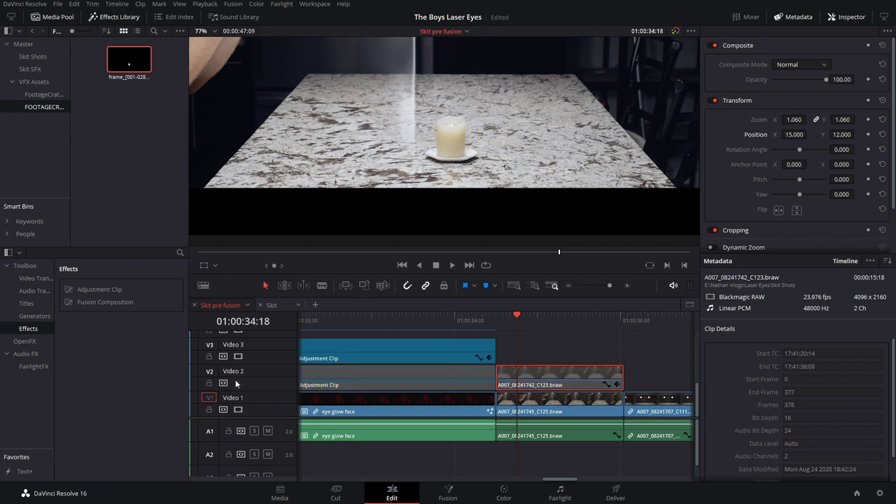
pyautogui.click(236, 383)
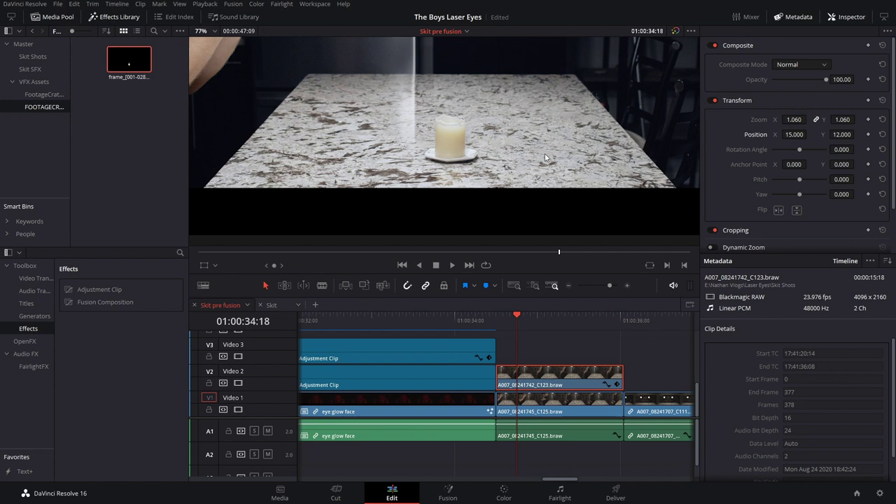
pyautogui.scroll(-3, 478, 144)
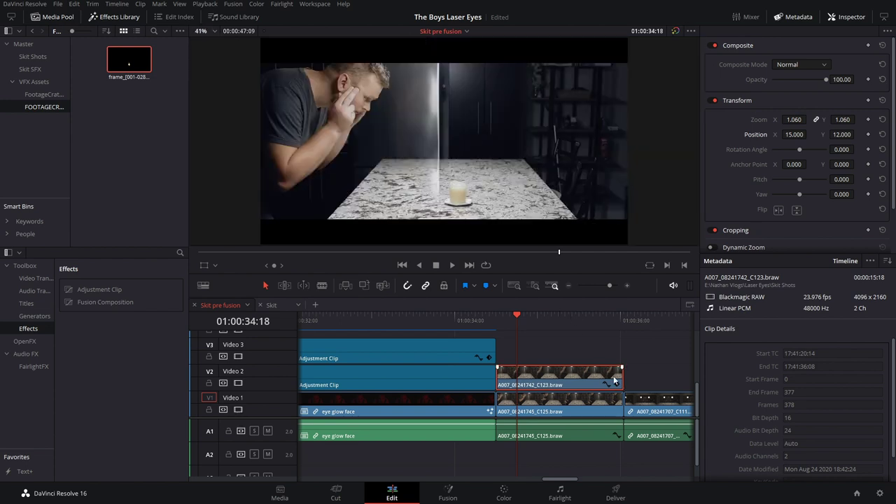
# Trim the end of the A007_08241742_C123 clip on Video 2 to 01:00:34:15, three frames after the shot begins
pyautogui.moveTo(615, 381); pyautogui.dragTo(516, 382)
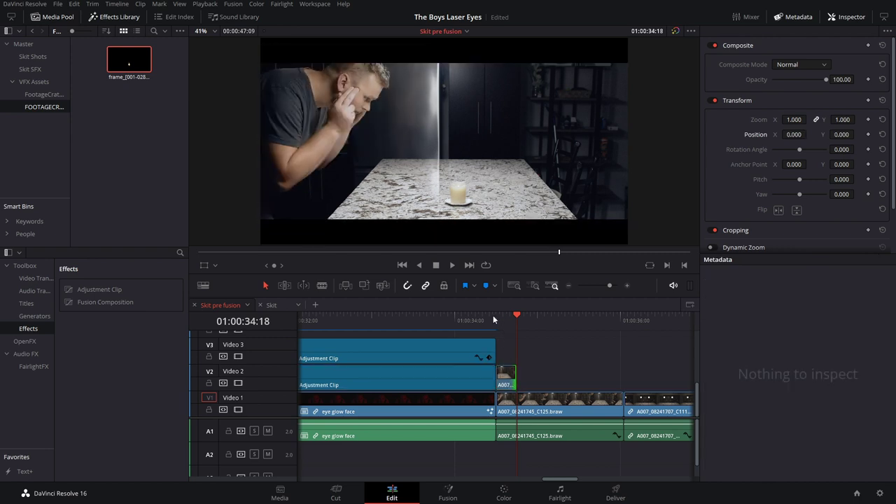
pyautogui.click(498, 319)
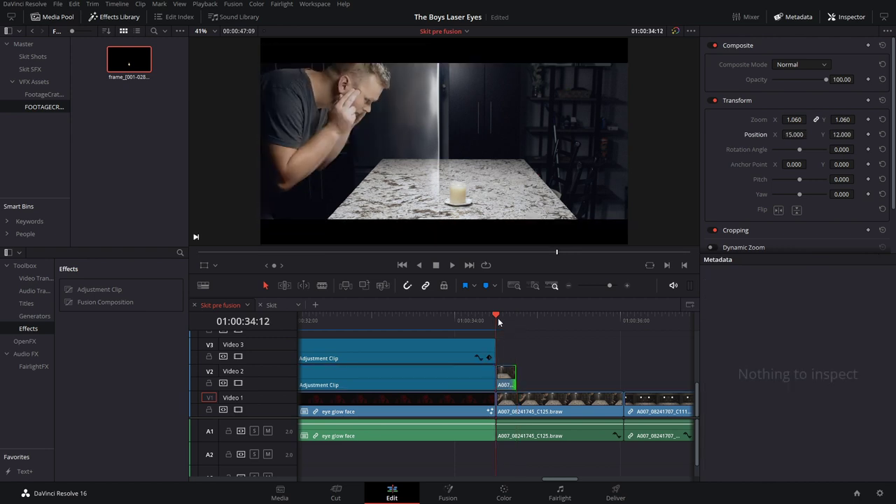
pyautogui.press('Right')
pyautogui.press('Right')
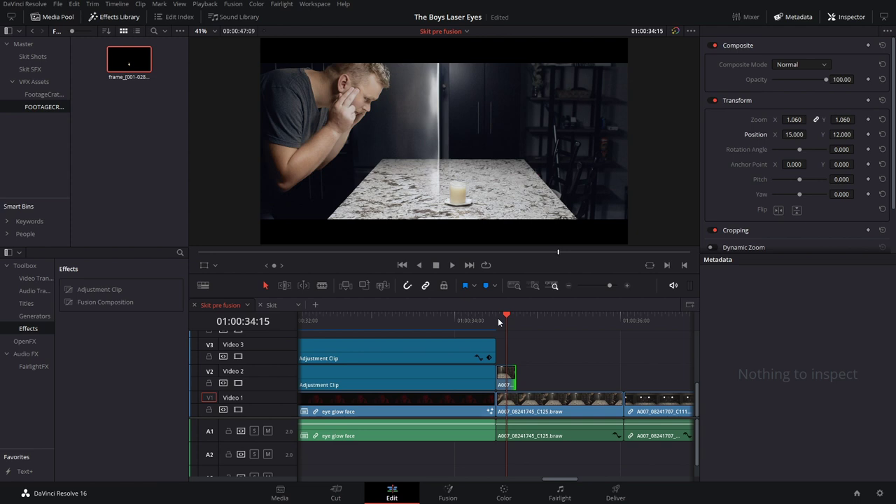
pyautogui.moveTo(516, 382); pyautogui.dragTo(504, 381)
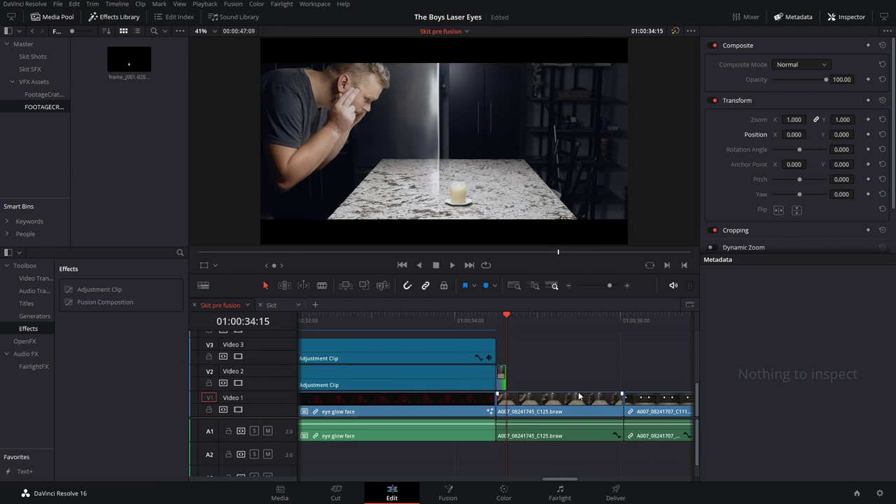
# Place the FootageCrate laser beam sequence frame_[001-022].png on Video 3 at the candle shot's start, 01:00:34:12, and play it through
pyautogui.click(40, 94)
pyautogui.click(121, 67)
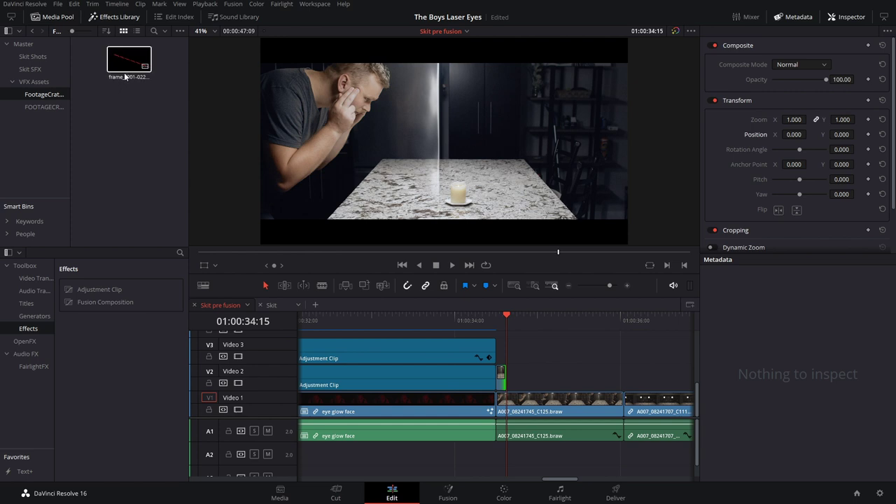
pyautogui.moveTo(121, 65); pyautogui.dragTo(499, 359)
pyautogui.scroll(2, 493, 357)
pyautogui.moveTo(497, 315); pyautogui.dragTo(460, 323)
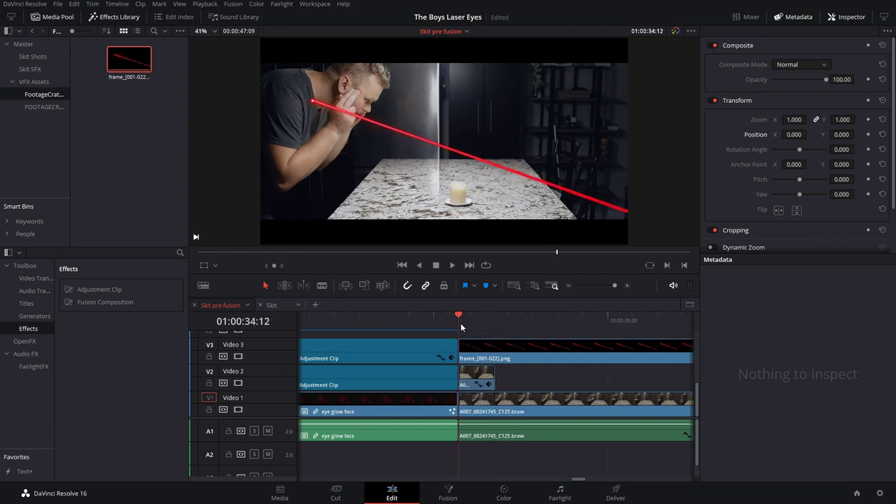
pyautogui.press('space')
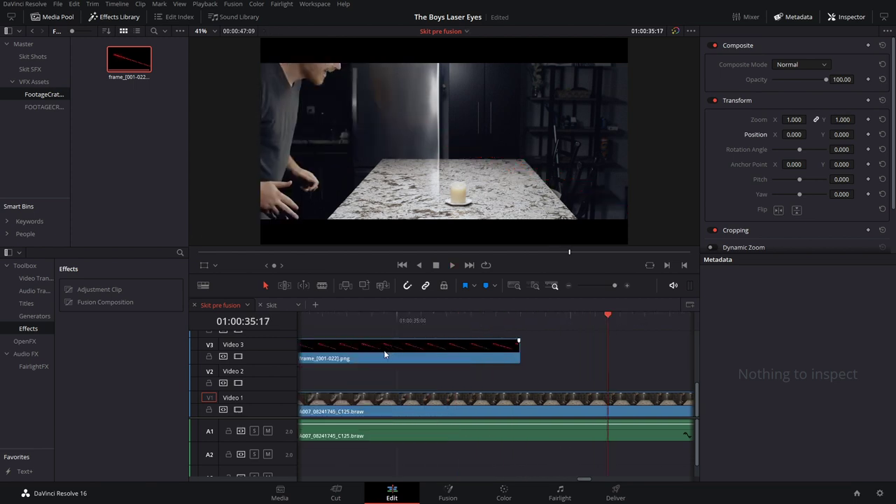
# Trim the laser beam clip on Video 3 to a few frames and set its Composite Mode to Screen
pyautogui.scroll(-3, 385, 354)
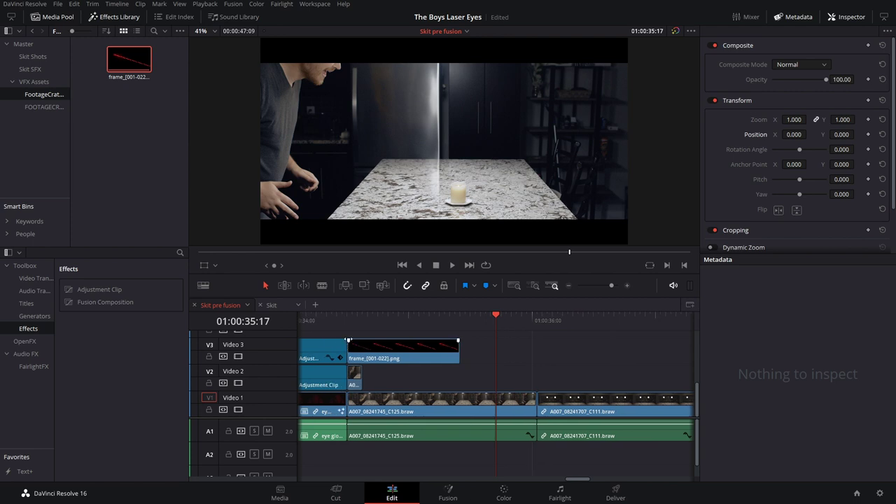
pyautogui.click(346, 318)
pyautogui.click(427, 350)
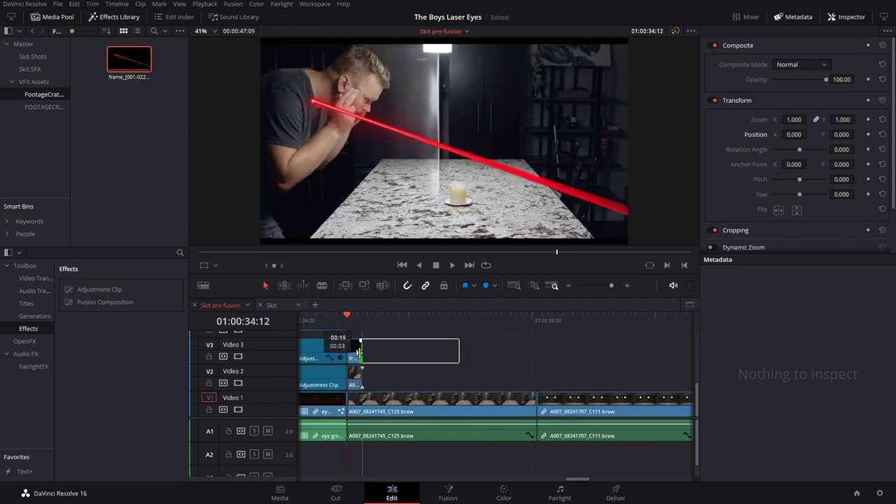
pyautogui.scroll(-2, 510, 347)
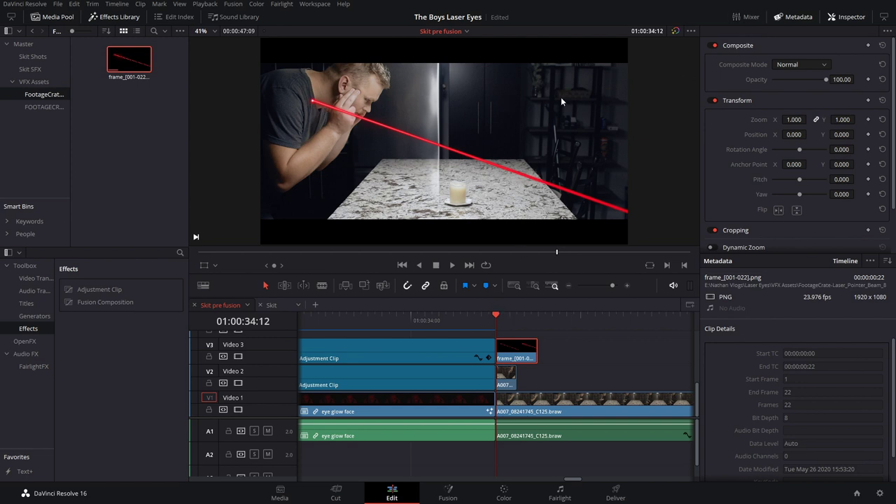
pyautogui.click(810, 65)
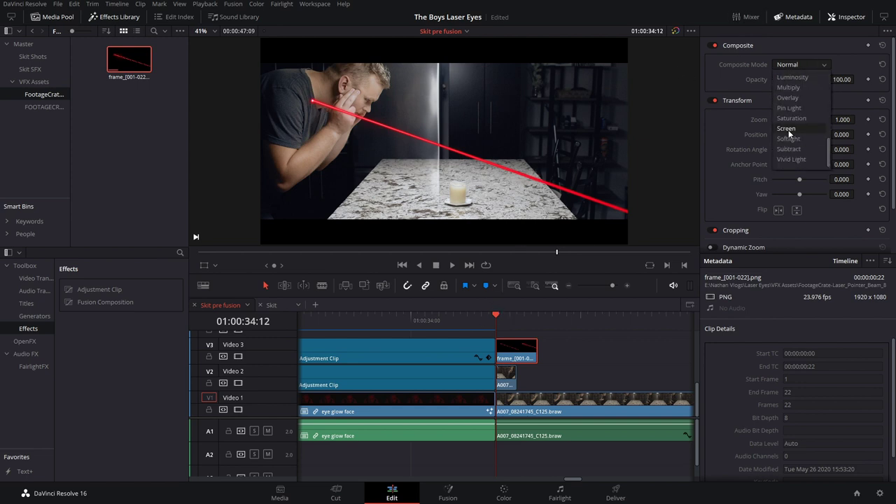
pyautogui.click(786, 129)
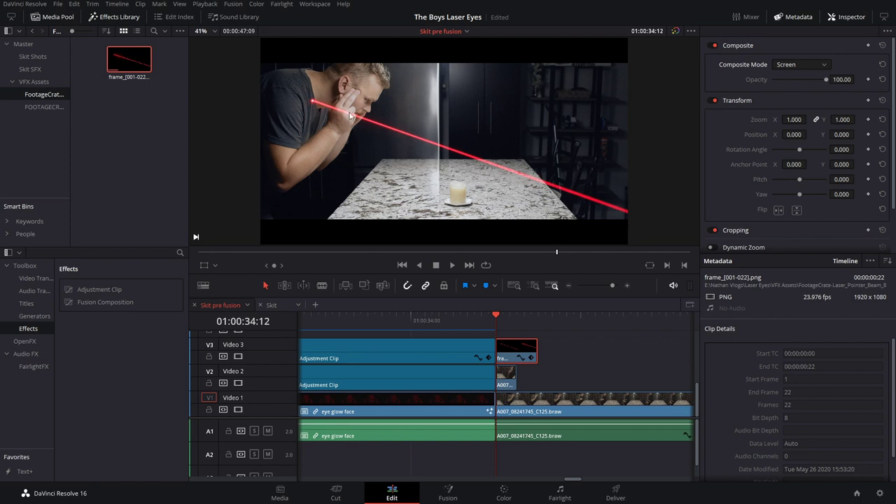
# Play the laser burst, extend the beam clip's end to 01:00:34:20 and make it start one frame later, at 01:00:34:13
pyautogui.press('space')
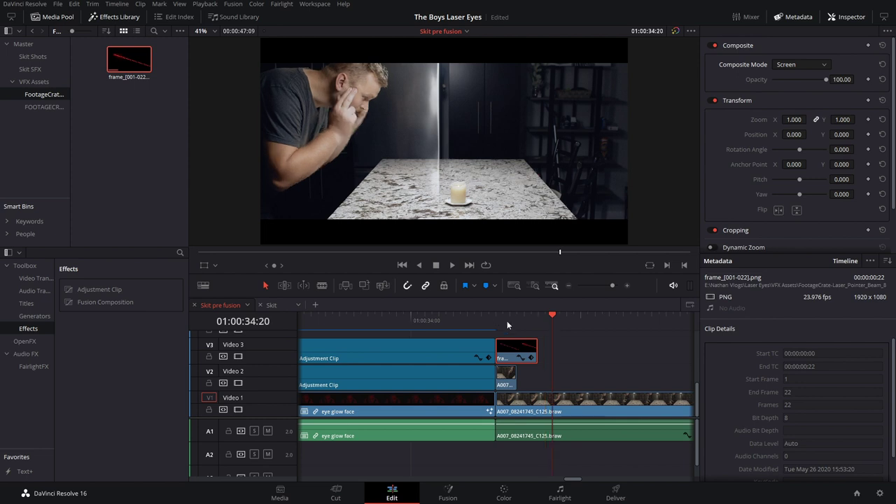
pyautogui.moveTo(531, 351); pyautogui.dragTo(543, 350)
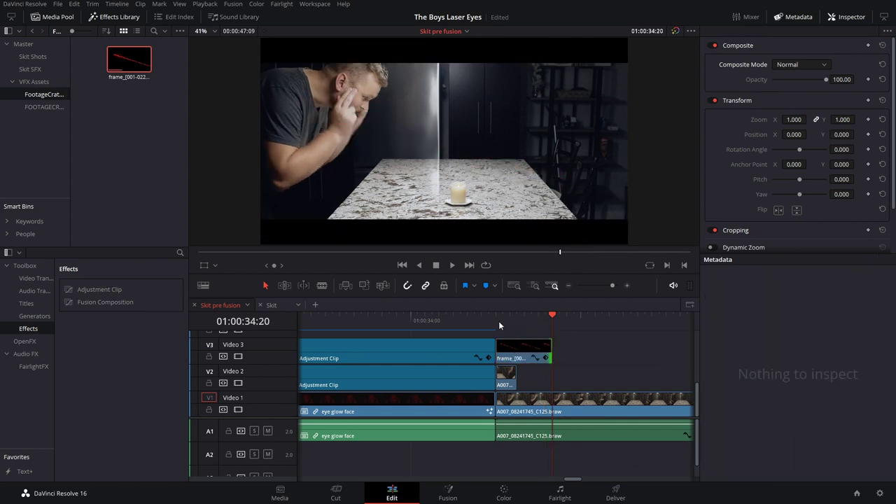
pyautogui.click(501, 324)
pyautogui.click(510, 351)
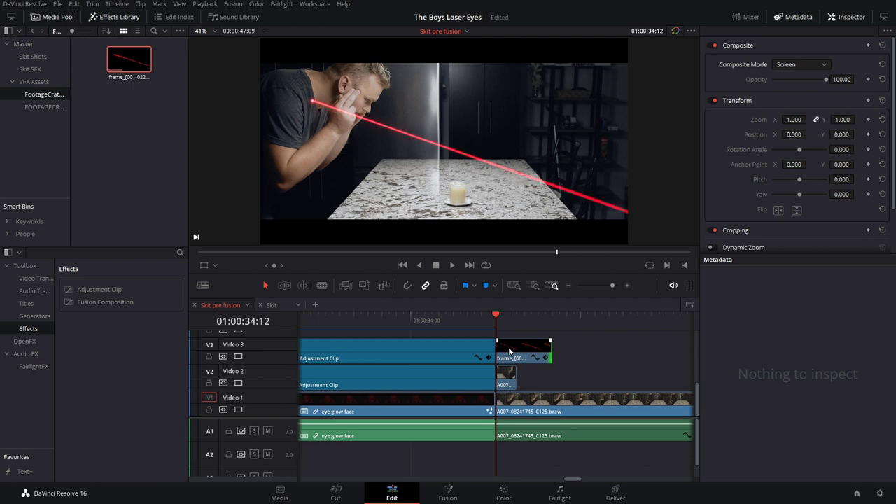
pyautogui.moveTo(510, 352); pyautogui.dragTo(526, 352)
pyautogui.click(585, 350)
pyautogui.moveTo(575, 350); pyautogui.dragTo(566, 350)
# Step frame by frame through the laser burst and stop on the beam's first frame at 01:00:34:13
pyautogui.click(568, 317)
pyautogui.press('Right')
pyautogui.press('Left')
pyautogui.press('Left')
pyautogui.press('Left')
pyautogui.press('Left')
pyautogui.press('Left')
pyautogui.press('Left')
pyautogui.press('Left')
pyautogui.press('Left')
pyautogui.press('Left')
pyautogui.press('Right')
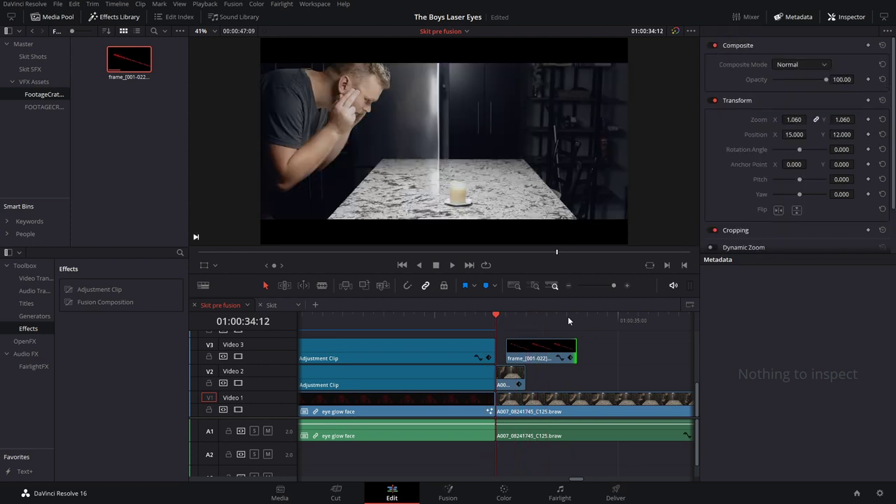
pyautogui.press('Right')
# Align the laser beam from the eye to the candle with Position X 143, Y -259 and Rotation Angle -24.1
pyautogui.click(520, 348)
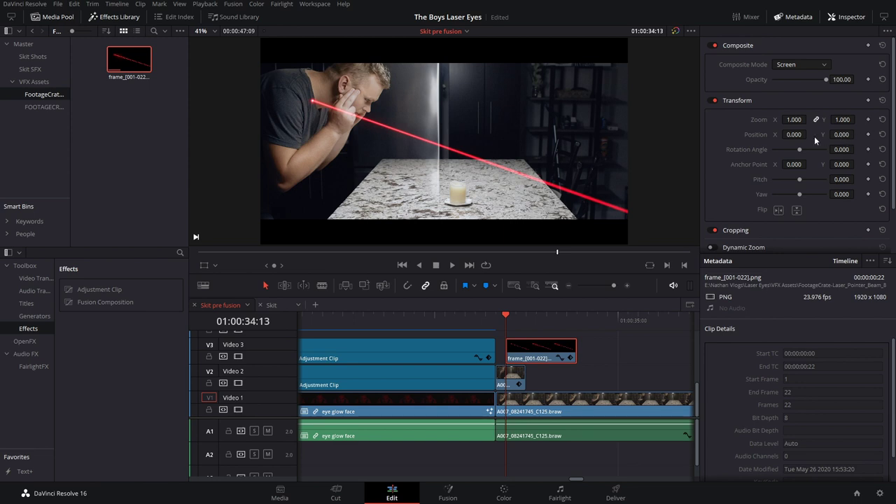
pyautogui.hotkey('ctrl', 'z')
pyautogui.hotkey('ctrl', 'z')
pyautogui.hotkey('ctrl', 'z')
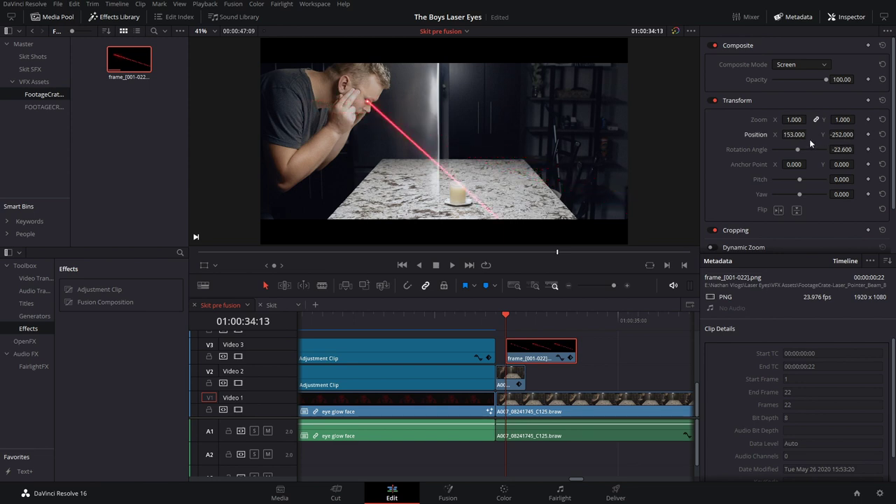
pyautogui.moveTo(842, 134)
pyautogui.mouseDown()
pyautogui.moveTo(855, 134)
pyautogui.moveTo(843, 135)
pyautogui.moveTo(839, 148)
pyautogui.moveTo(834, 134)
pyautogui.moveTo(793, 135)
pyautogui.moveTo(856, 134)
pyautogui.mouseUp()
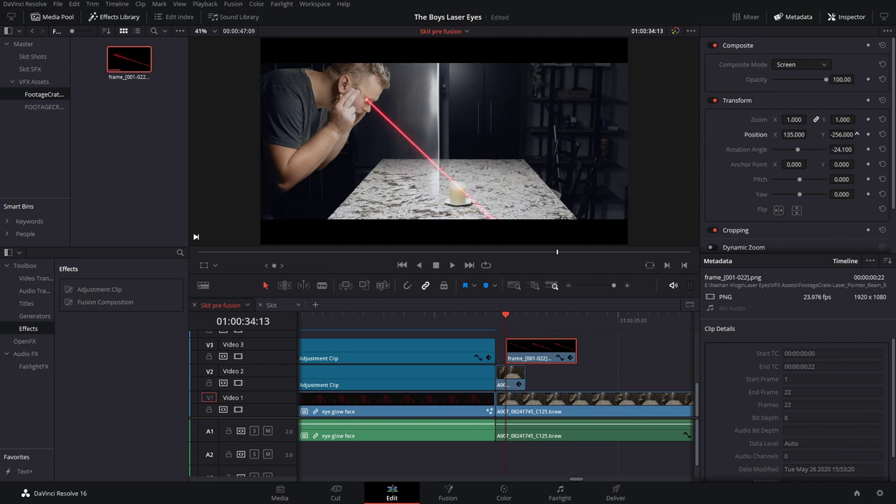
pyautogui.moveTo(802, 136); pyautogui.dragTo(835, 134)
pyautogui.moveTo(503, 320)
pyautogui.mouseDown()
pyautogui.moveTo(568, 318)
pyautogui.moveTo(510, 329)
pyautogui.mouseUp()
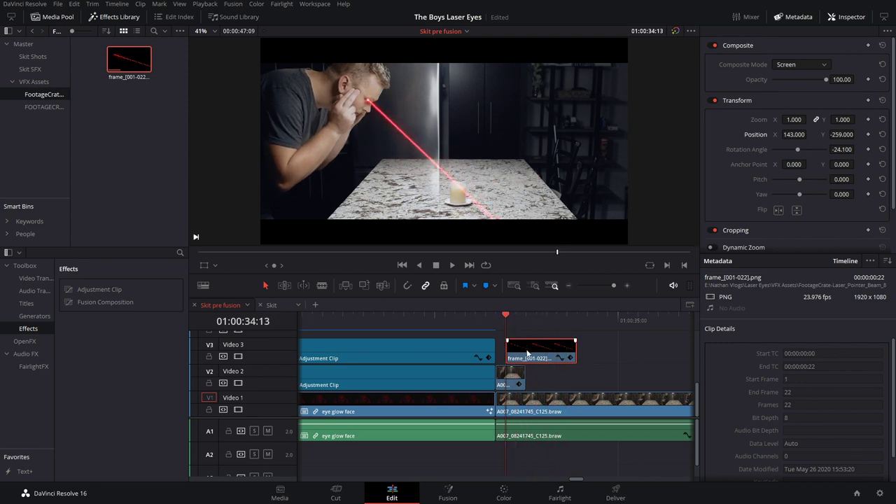
# Play the laser burst with the aligned beam and return to its first frame at 01:00:34:13
pyautogui.press('space')
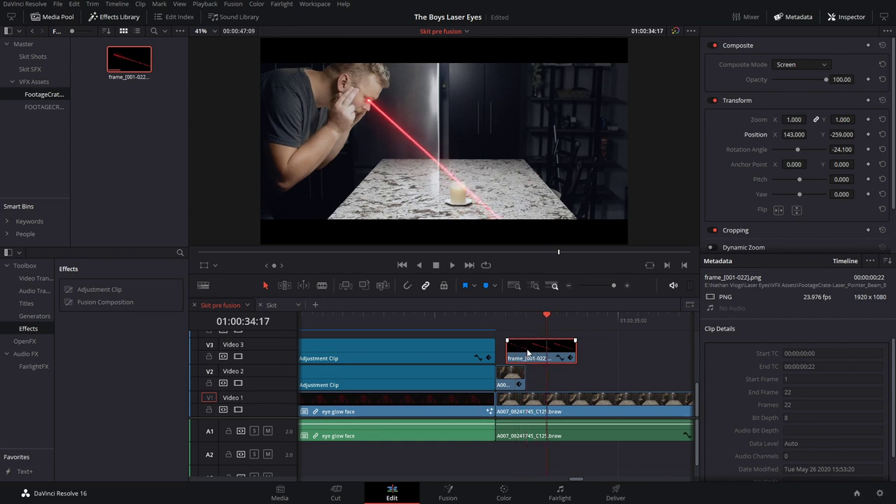
pyautogui.press('Left')
pyautogui.press('Left')
pyautogui.press('Left')
pyautogui.press('Left')
pyautogui.press('Left')
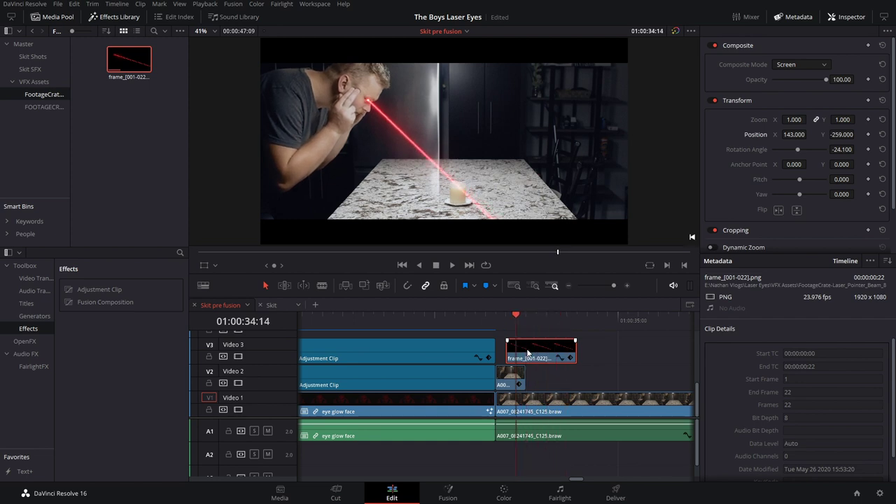
pyautogui.press('Left')
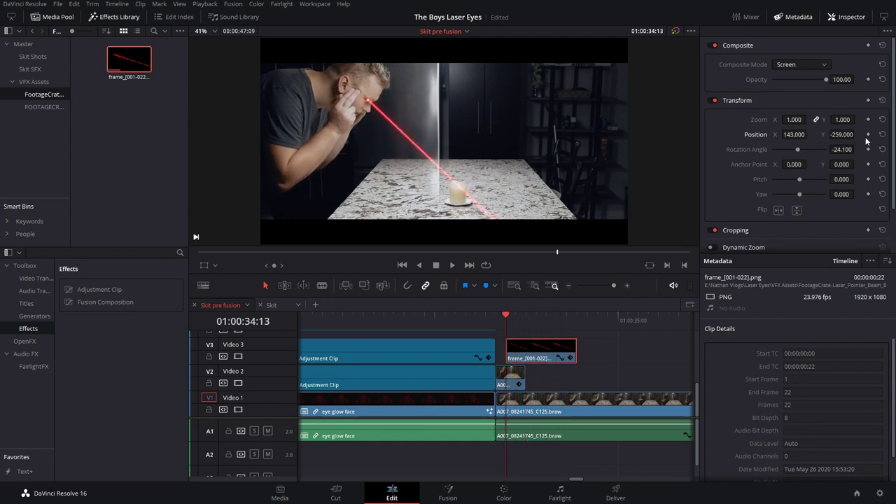
# Keyframe the beam's Position at 01:00:34:13 and align it with the eye at 01:00:34:14 using X 140, Y -256
pyautogui.scroll(5, 525, 146)
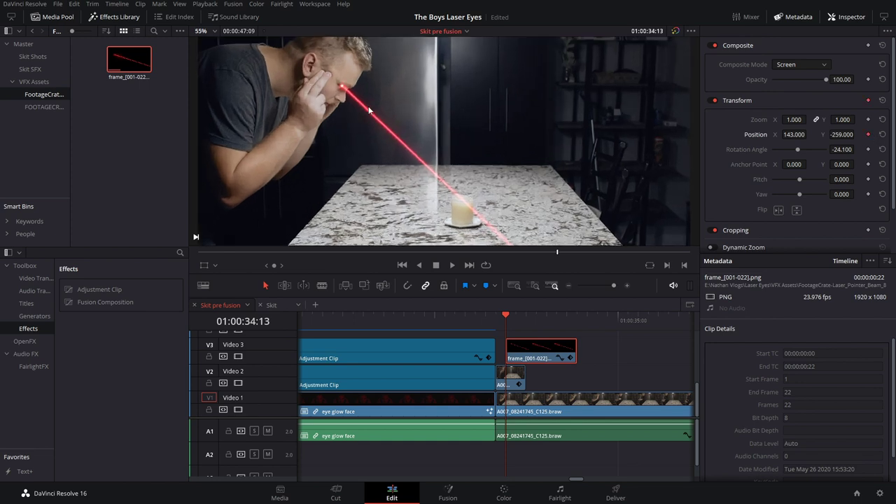
pyautogui.scroll(5, 413, 165)
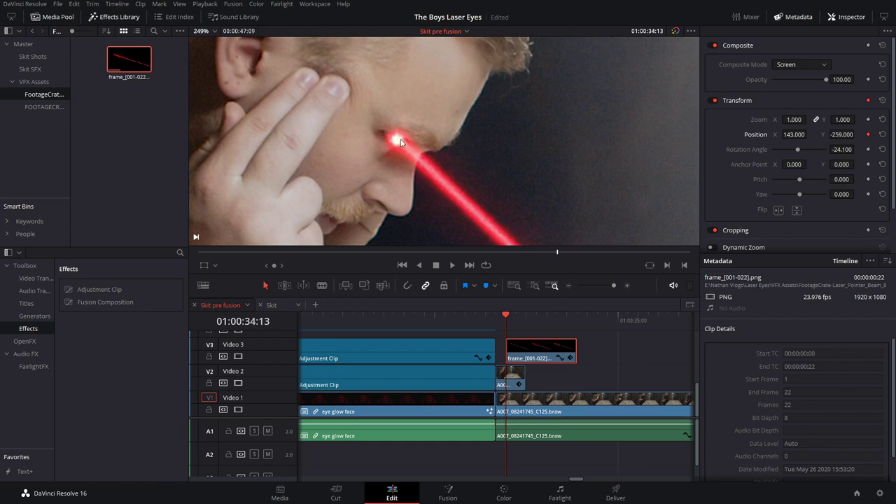
pyautogui.press('Right')
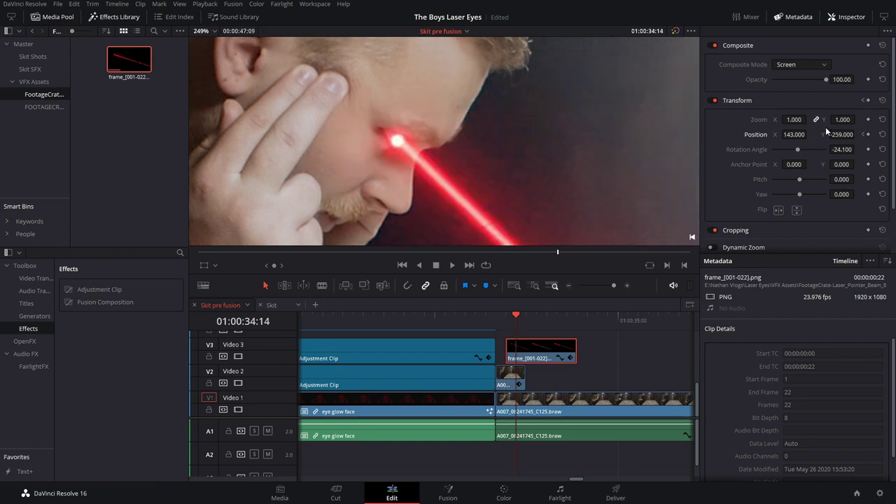
pyautogui.moveTo(844, 134); pyautogui.dragTo(809, 134)
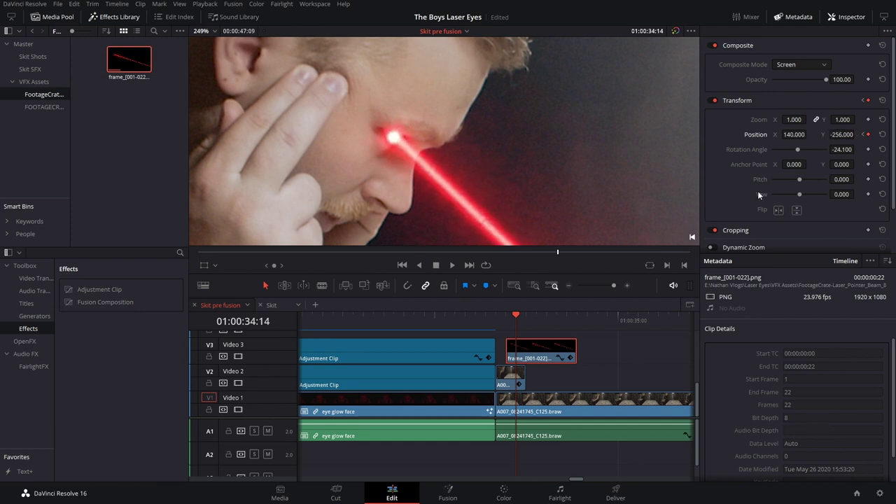
# Follow the eye at 01:00:34:15 by setting the beam's Position to X 139, Y -253
pyautogui.press('Right')
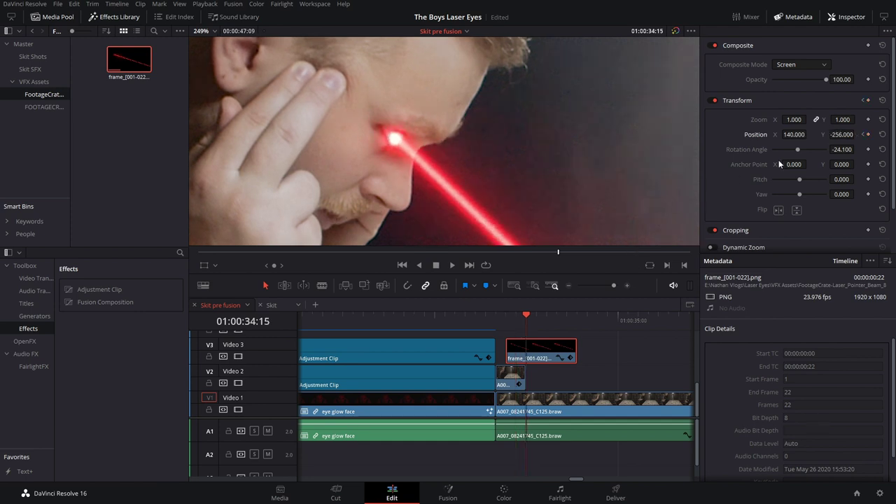
pyautogui.moveTo(855, 134); pyautogui.dragTo(857, 133)
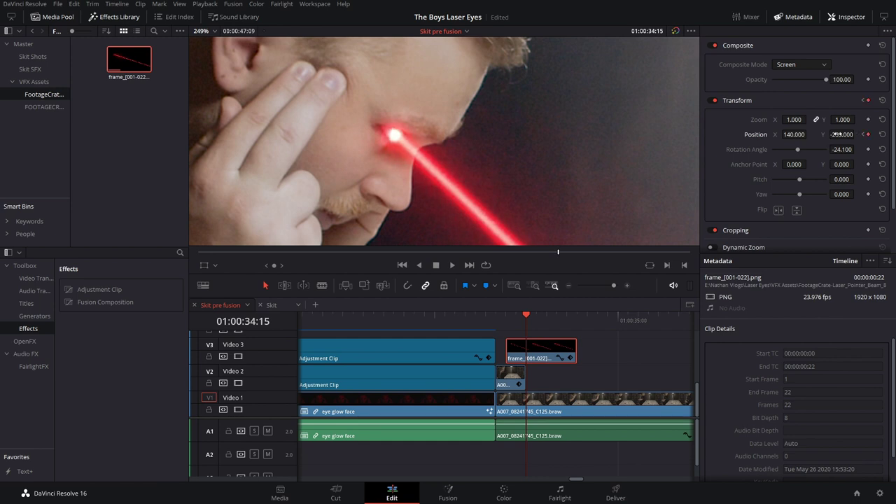
pyautogui.moveTo(797, 134); pyautogui.dragTo(795, 135)
# Set the beam's Position Y to -250 at 01:00:34:16 and its Position to X 136, Y -249 at 01:00:34:19
pyautogui.press('Right')
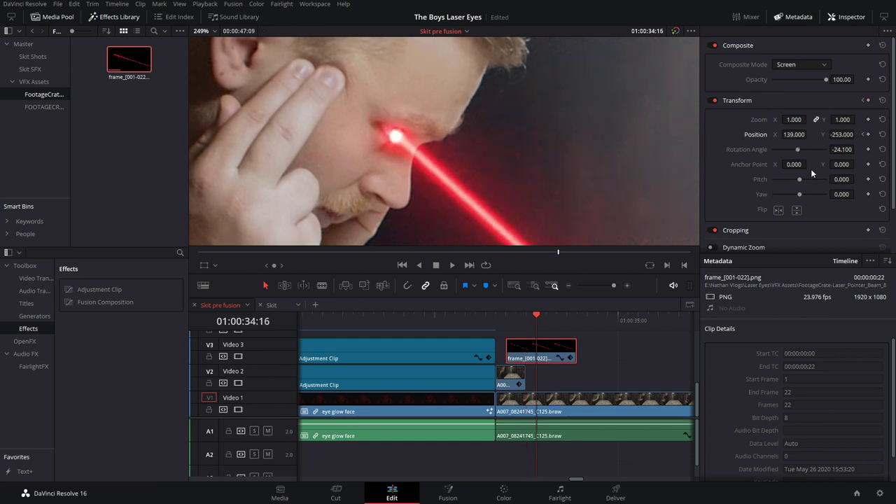
pyautogui.moveTo(854, 134)
pyautogui.mouseDown()
pyautogui.moveTo(836, 134)
pyautogui.moveTo(857, 133)
pyautogui.mouseUp()
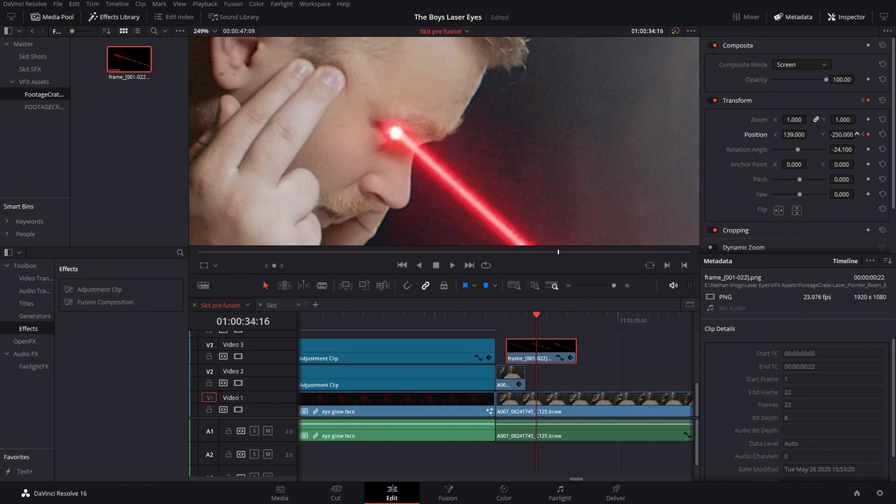
pyautogui.moveTo(796, 134)
pyautogui.mouseDown()
pyautogui.moveTo(857, 134)
pyautogui.moveTo(802, 136)
pyautogui.moveTo(810, 134)
pyautogui.mouseUp()
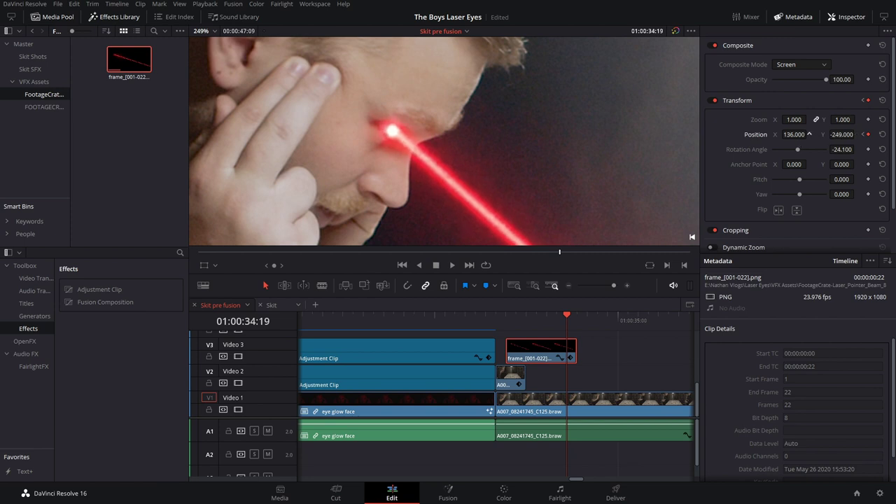
# Fit the whole frame in the viewer and replay the keyframed laser burst from its first frame to check the eye tracking
pyautogui.press('Right')
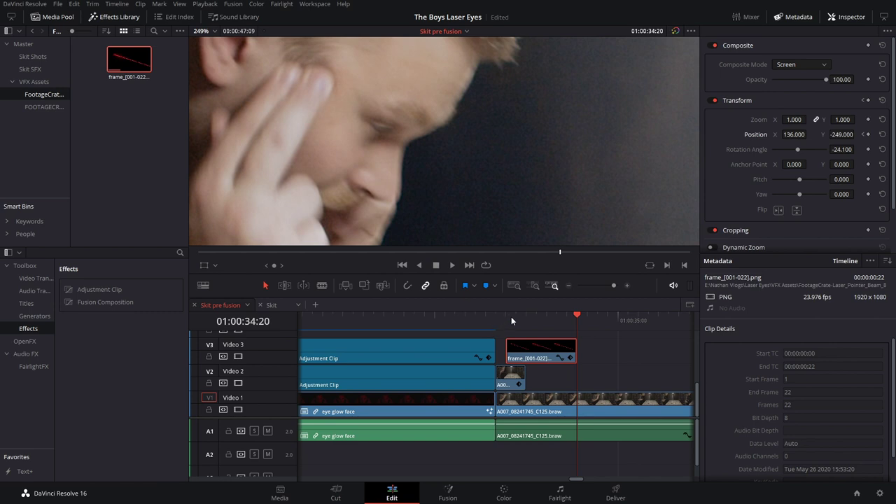
pyautogui.click(510, 317)
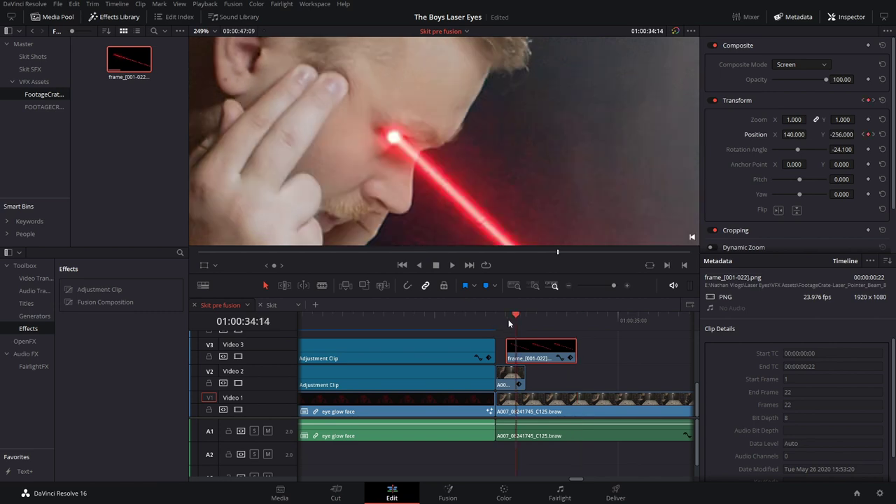
pyautogui.hotkey('shift', 'z')
pyautogui.click(505, 323)
pyautogui.press('Left')
pyautogui.press('space')
pyautogui.click(503, 318)
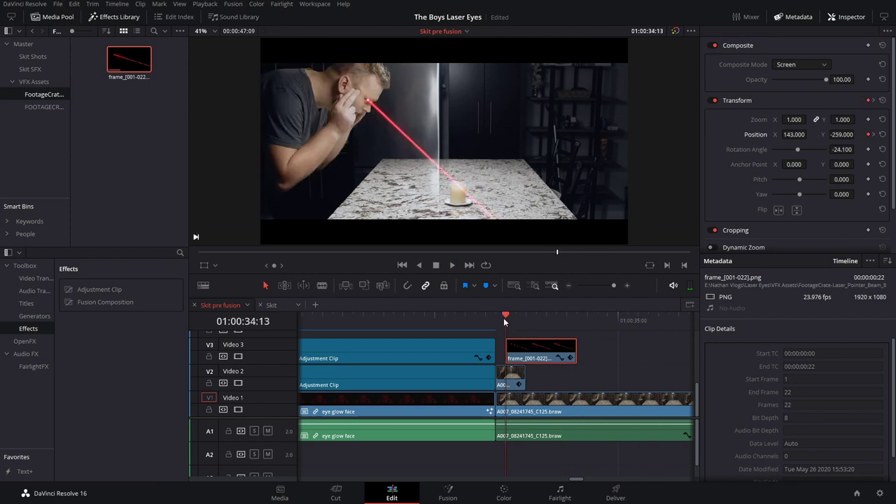
pyautogui.press('space')
pyautogui.click(514, 318)
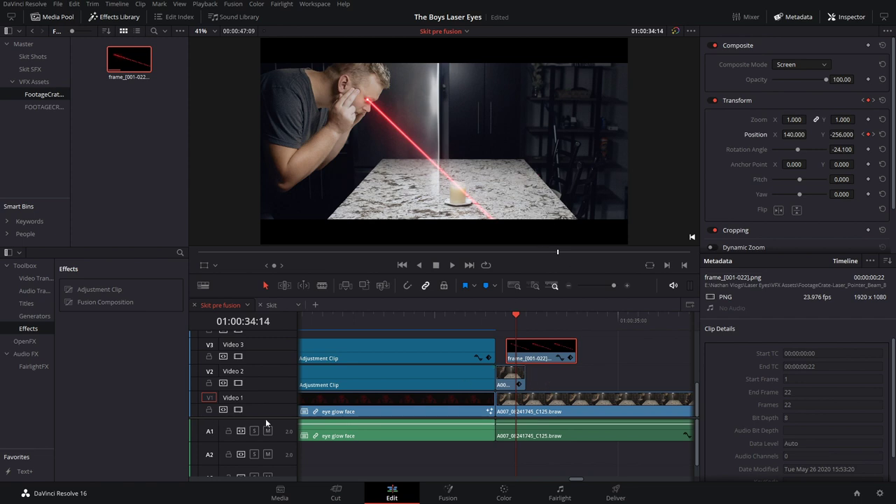
# Duplicate the A007_08241745_C125.braw shot from Video 1 onto Video 4, above the laser beam
pyautogui.scroll(2, 267, 415)
pyautogui.scroll(-2, 530, 409)
pyautogui.scroll(2, 515, 401)
pyautogui.click(507, 431)
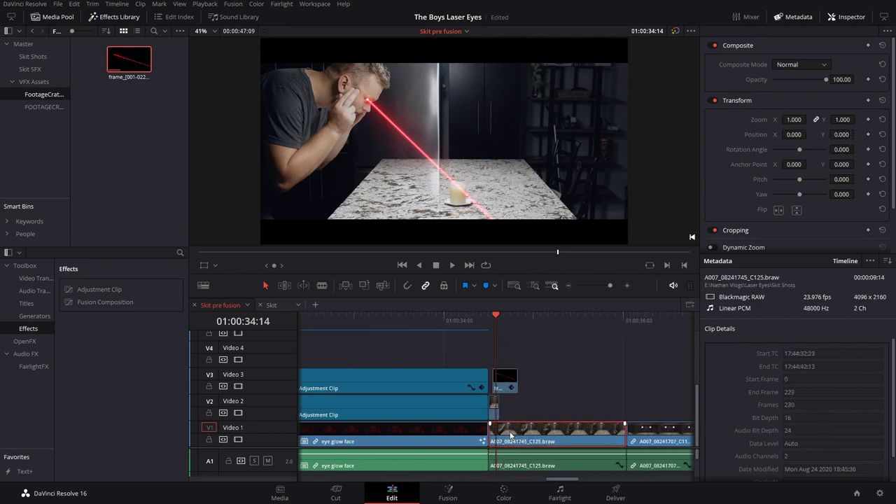
pyautogui.moveTo(508, 431); pyautogui.dragTo(504, 362)
# Trim the start of the Video 4 copy to the beam's first frame at 01:00:34:13
pyautogui.hotkey('ctrl', '=')
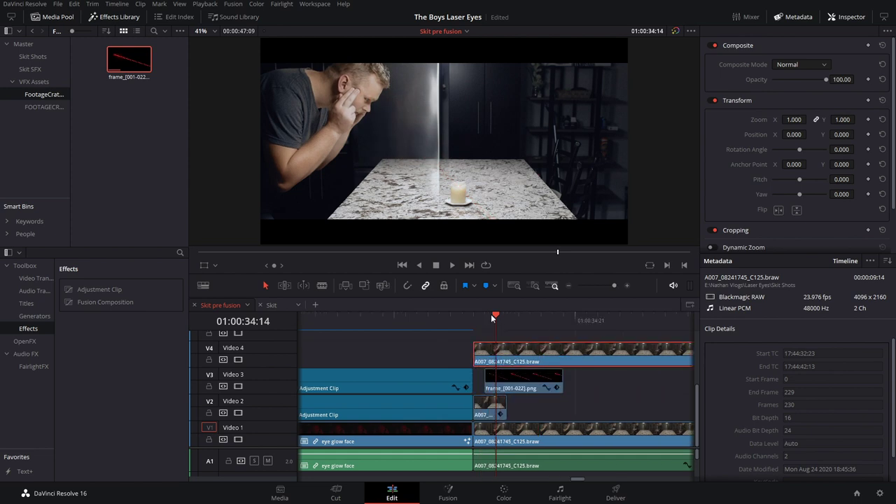
pyautogui.moveTo(497, 315); pyautogui.dragTo(488, 320)
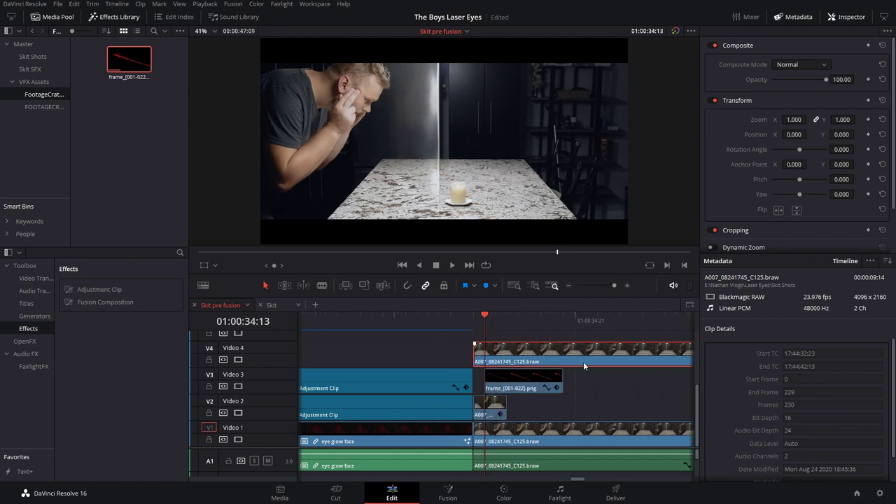
pyautogui.click(484, 351)
pyautogui.moveTo(486, 352); pyautogui.dragTo(498, 353)
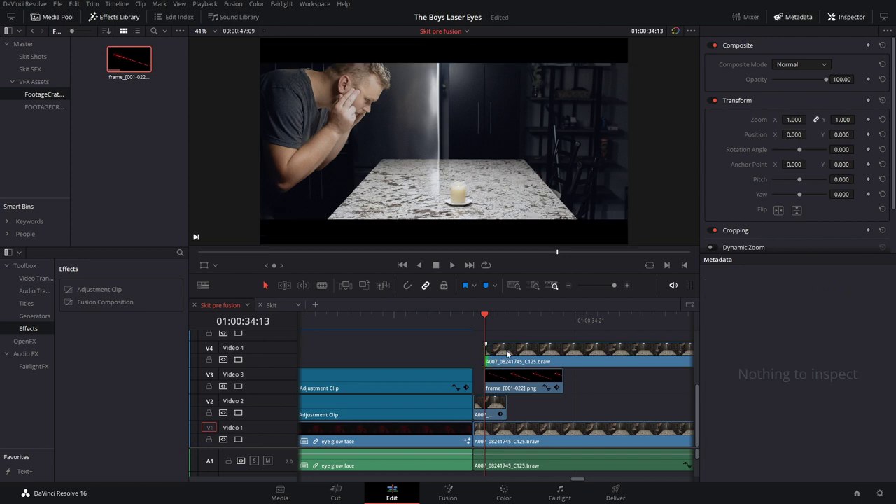
# Add an alpha output to the Video 4 clip's grade, append a serial node and connect its alpha to that output
pyautogui.click(505, 495)
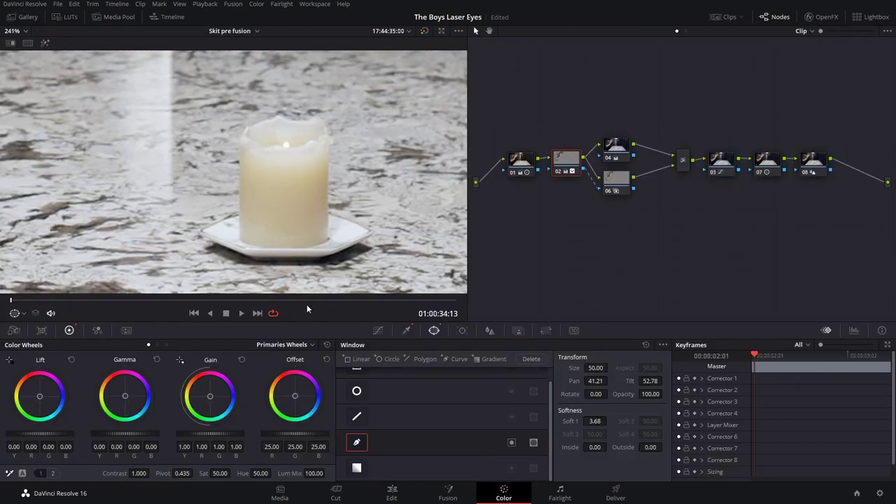
pyautogui.rightClick(789, 244)
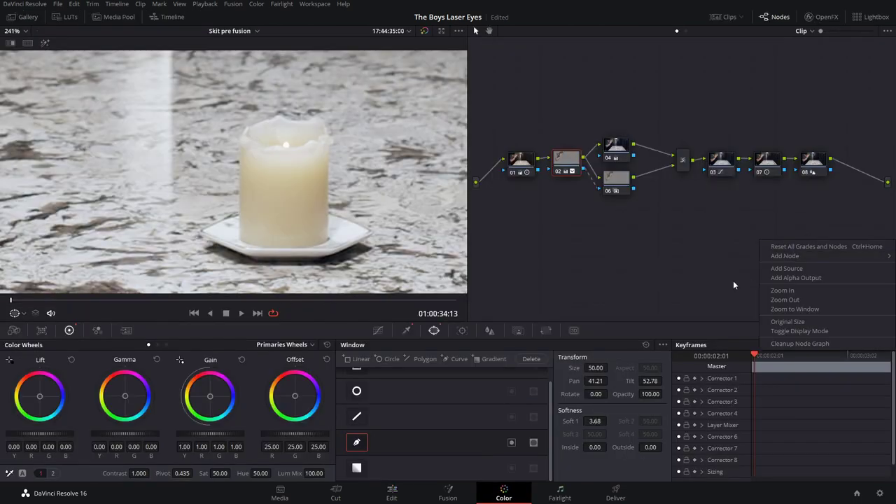
pyautogui.click(783, 278)
pyautogui.click(805, 167)
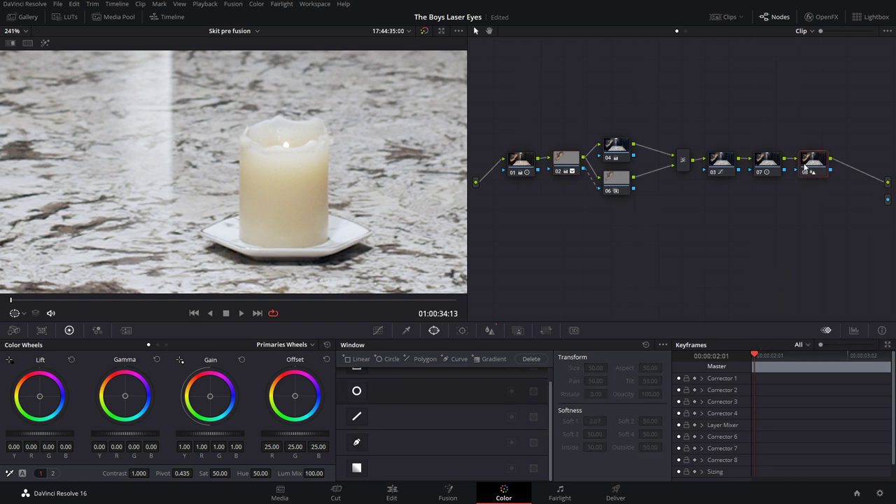
pyautogui.hotkey('alt', 's')
pyautogui.moveTo(876, 172); pyautogui.dragTo(883, 196)
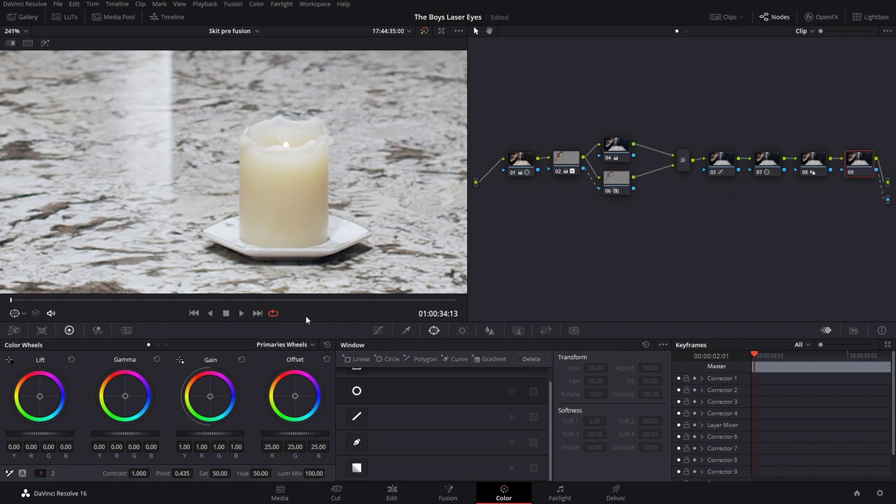
# Start a curve window on the new node and trace the candle's front rim from its right edge to its left edge
pyautogui.click(358, 444)
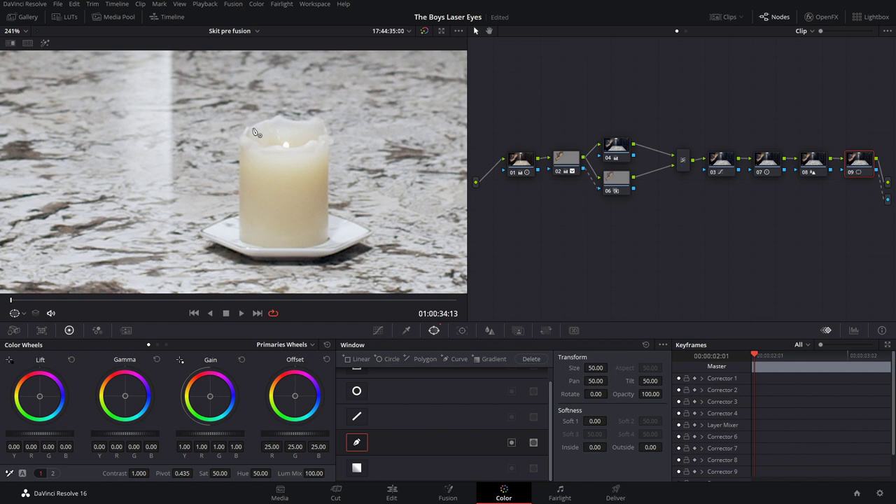
pyautogui.click(323, 135)
pyautogui.click(315, 139)
pyautogui.click(306, 143)
pyautogui.click(294, 146)
pyautogui.click(285, 147)
pyautogui.click(271, 147)
pyautogui.click(257, 143)
pyautogui.click(246, 139)
pyautogui.moveTo(238, 137); pyautogui.dragTo(239, 263)
# Close the curve window around the candle body and the area below and right of it, extending past the frame edges
pyautogui.scroll(-1, 238, 270)
pyautogui.scroll(-4, 238, 262)
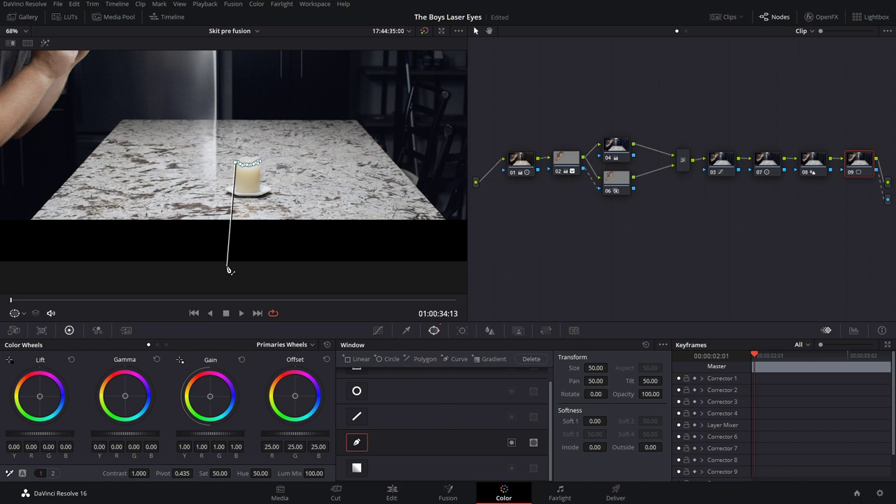
pyautogui.click(227, 266)
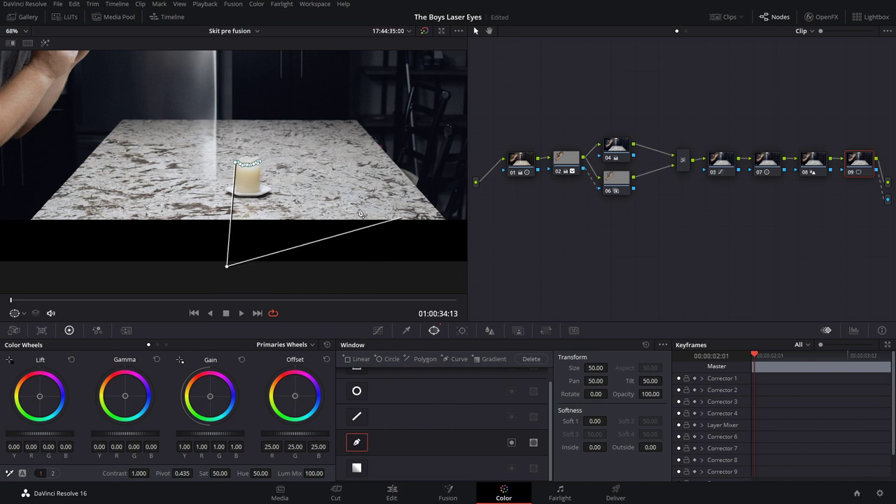
pyautogui.scroll(-2, 396, 261)
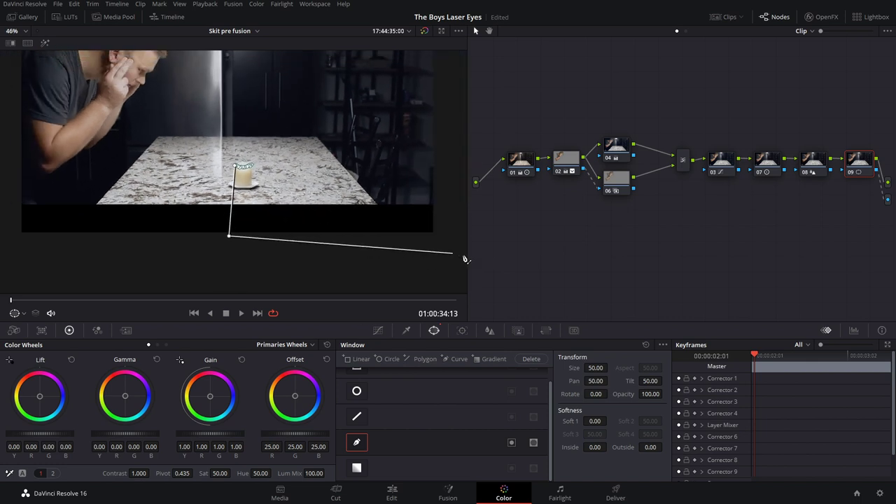
pyautogui.click(442, 257)
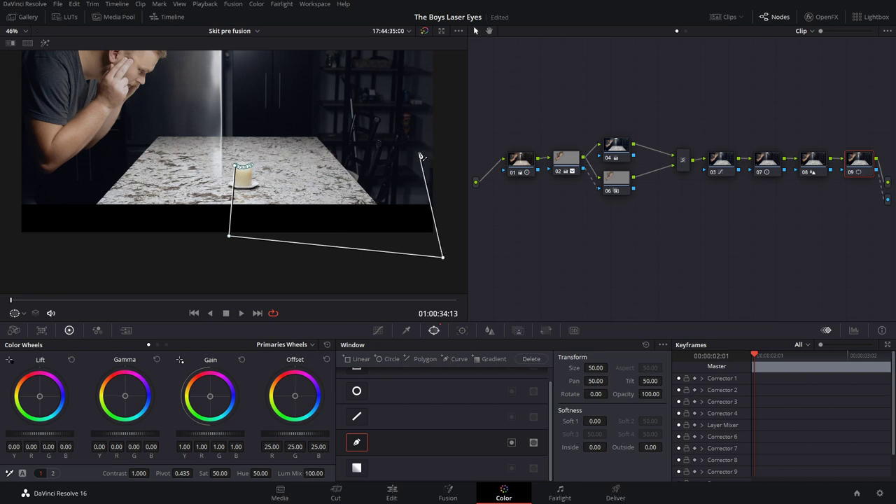
pyautogui.click(419, 156)
pyautogui.click(235, 166)
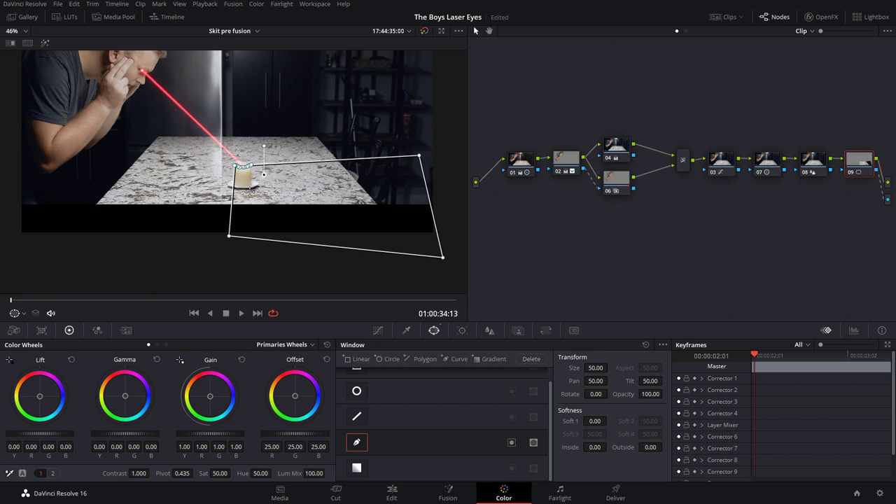
# Soften the candle window's edge with Soft 1 and check the rim with the window outline hidden
pyautogui.hotkey('ctrl', '=')
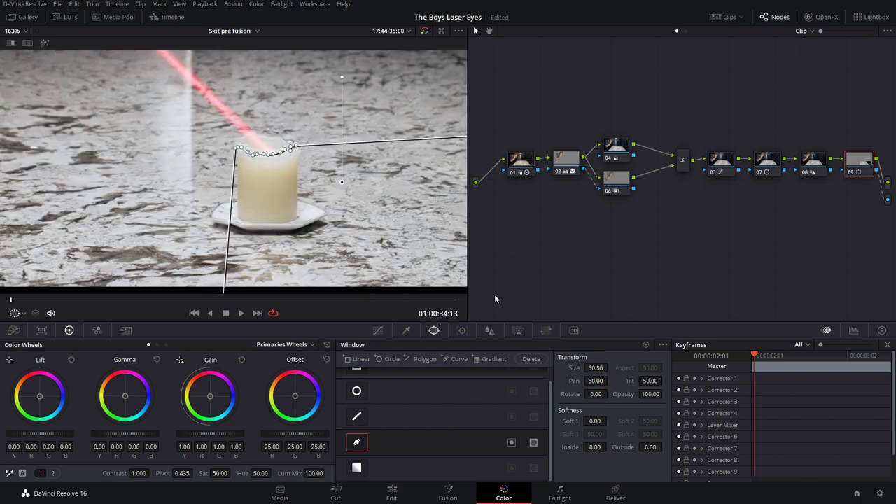
pyautogui.click(379, 330)
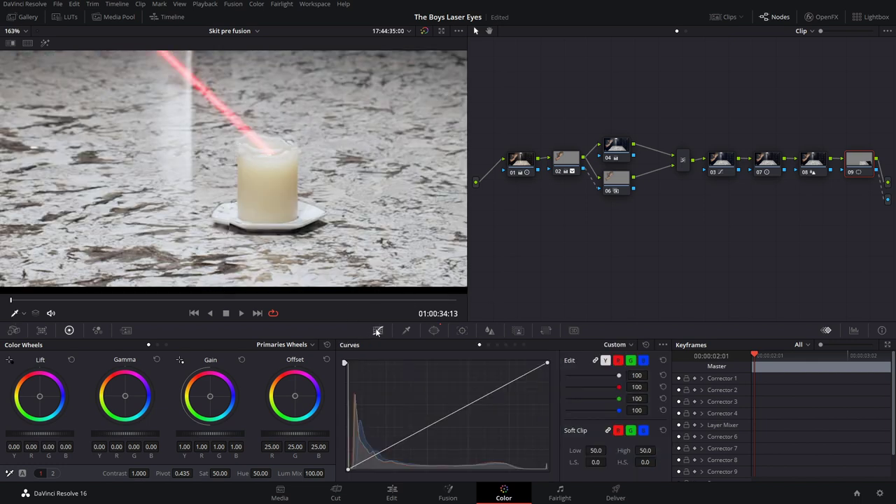
pyautogui.click(434, 331)
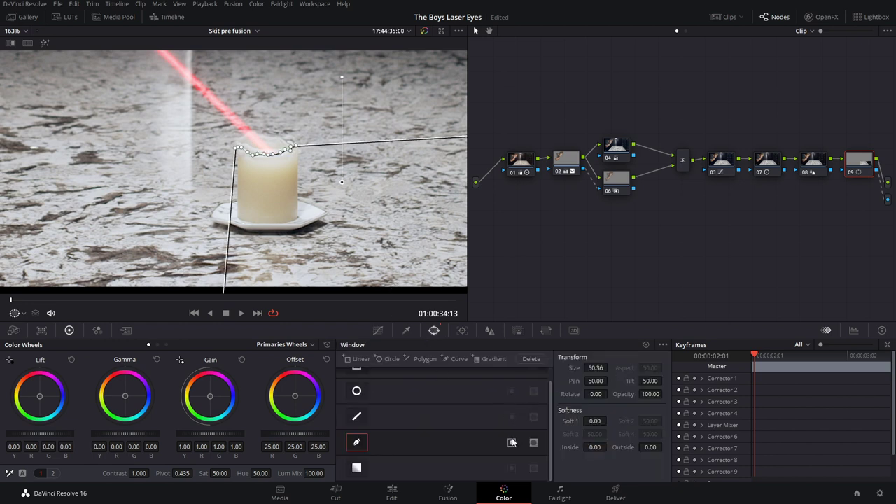
pyautogui.moveTo(571, 421); pyautogui.dragTo(585, 421)
pyautogui.click(378, 330)
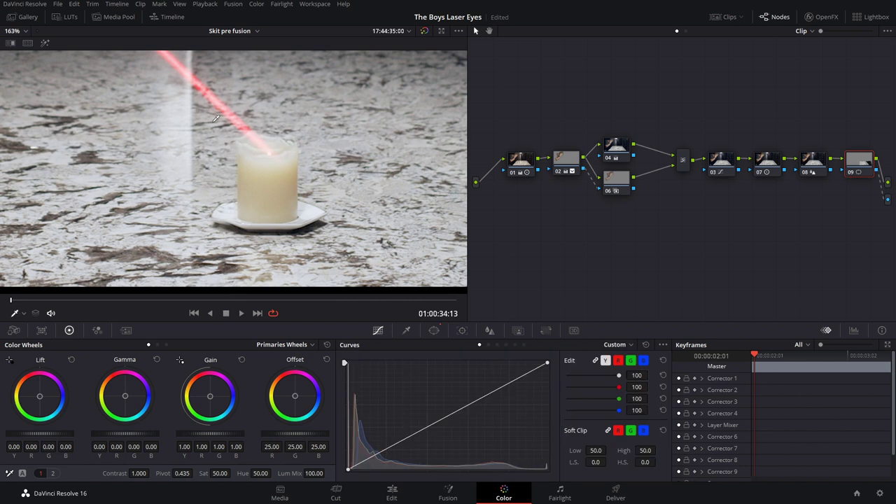
# Step through the laser burst to examine how the beam meets the masked candle rim on each frame
pyautogui.press('Right')
pyautogui.press('Right')
pyautogui.press('Right')
pyautogui.press('Right')
pyautogui.press('Left')
pyautogui.press('Left')
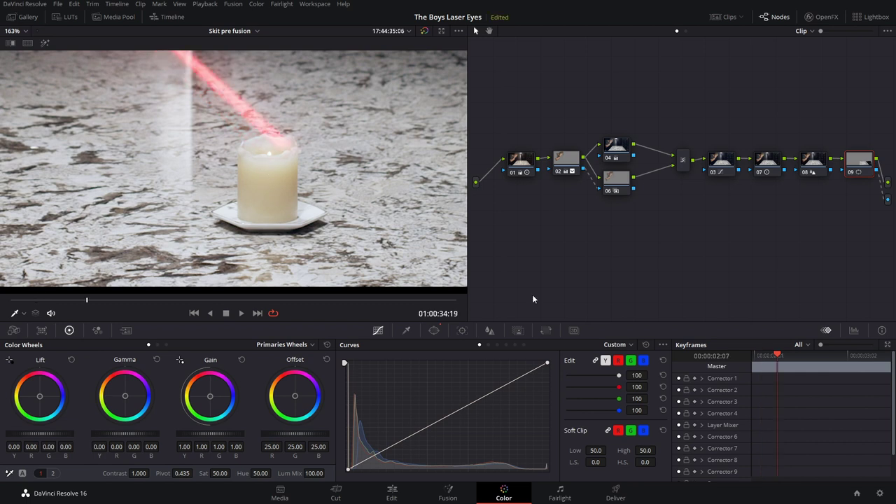
# On the Edit page, preview the candle mask with Video 1 temporarily disabled and trim the short Video 2 clip's end to 01:00:34:14
pyautogui.click(371, 491)
pyautogui.moveTo(547, 314); pyautogui.dragTo(520, 318)
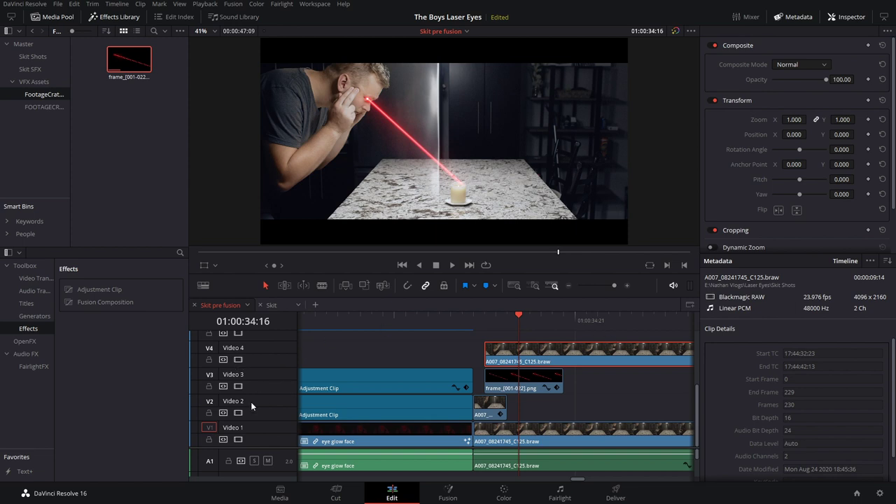
pyautogui.click(239, 440)
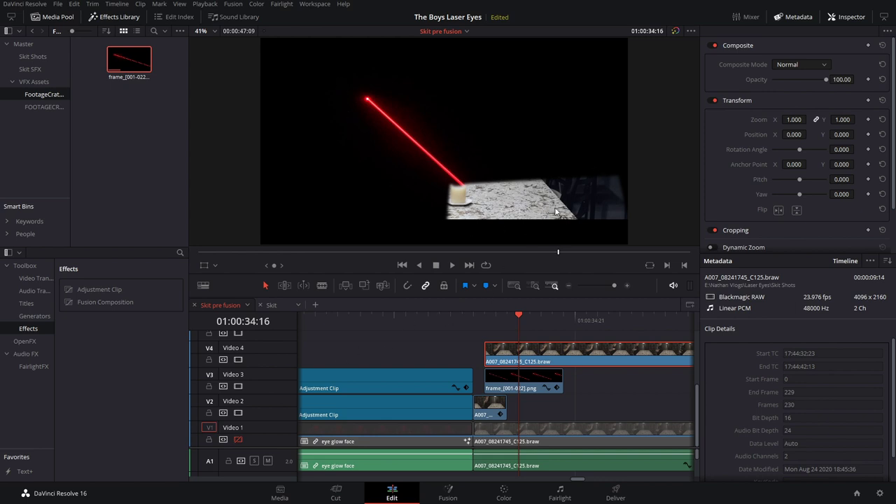
pyautogui.click(392, 354)
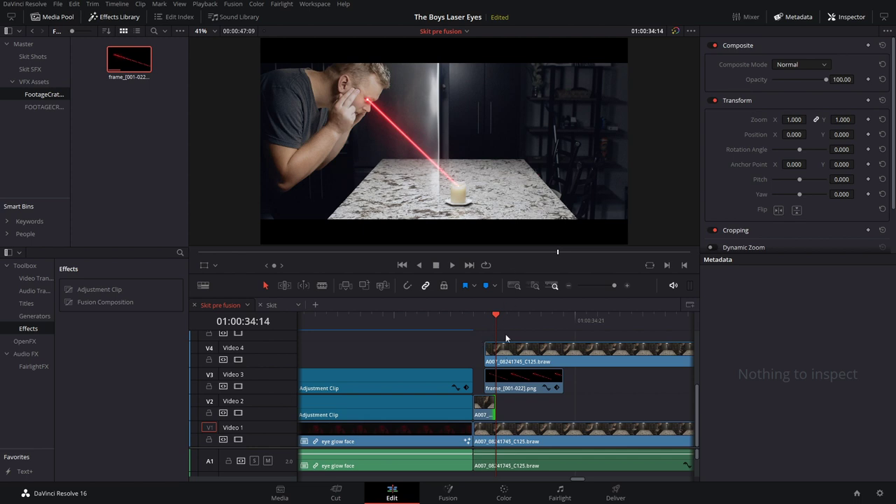
# Move the masked candle clip up to Video 5 and place the explosion sequence frame_[001-028].png on Video 4, starting with the laser
pyautogui.click(514, 355)
pyautogui.scroll(1, 513, 353)
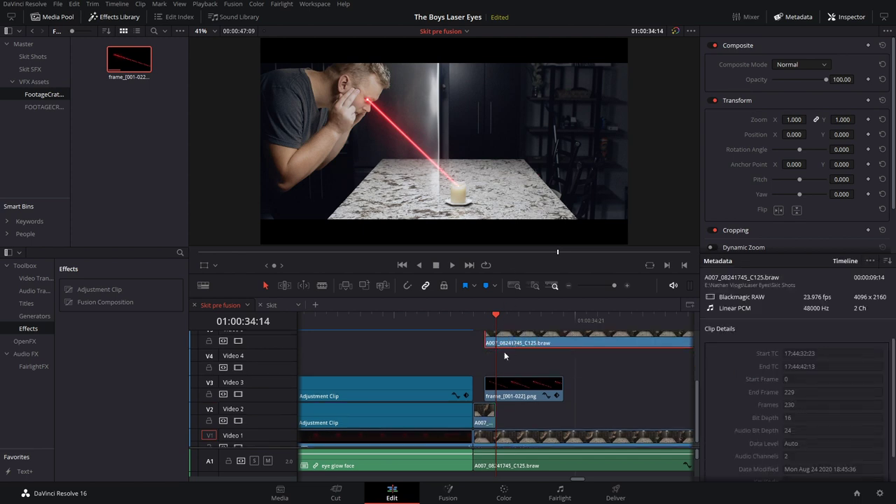
pyautogui.press('Down')
pyautogui.moveTo(129, 61); pyautogui.dragTo(481, 371)
pyautogui.scroll(-4, 504, 378)
pyautogui.click(523, 375)
# Scale the explosion clip to a zoom of 0.090 and place it over the candle at position X 80, Y -199
pyautogui.moveTo(496, 317)
pyautogui.mouseDown()
pyautogui.moveTo(556, 317)
pyautogui.moveTo(502, 324)
pyautogui.mouseUp()
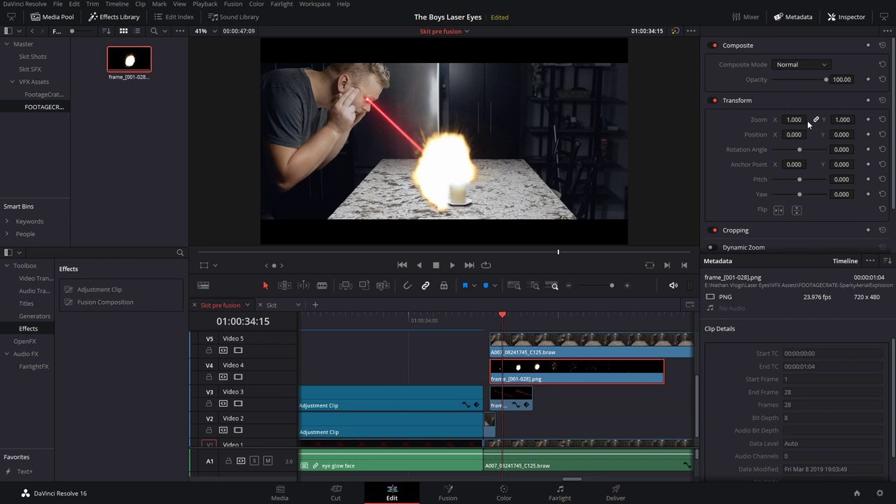
pyautogui.moveTo(794, 119); pyautogui.dragTo(809, 120)
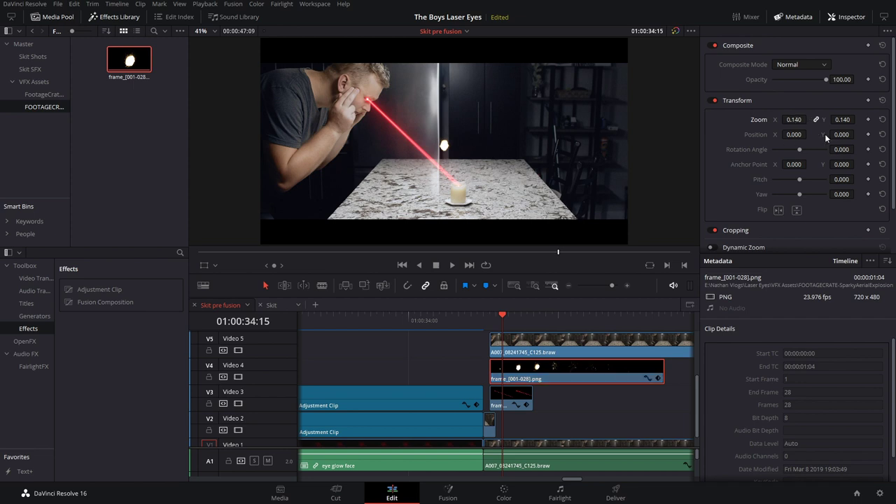
pyautogui.moveTo(810, 120); pyautogui.dragTo(858, 134)
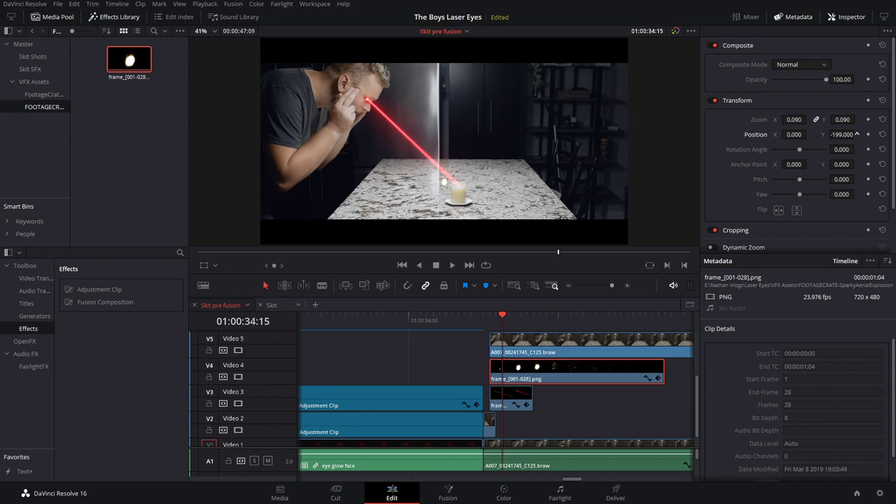
pyautogui.moveTo(798, 136); pyautogui.dragTo(810, 133)
# Fine-tune the explosion's position to X 85, Y -217 and set its composite mode to Screen
pyautogui.scroll(5, 466, 173)
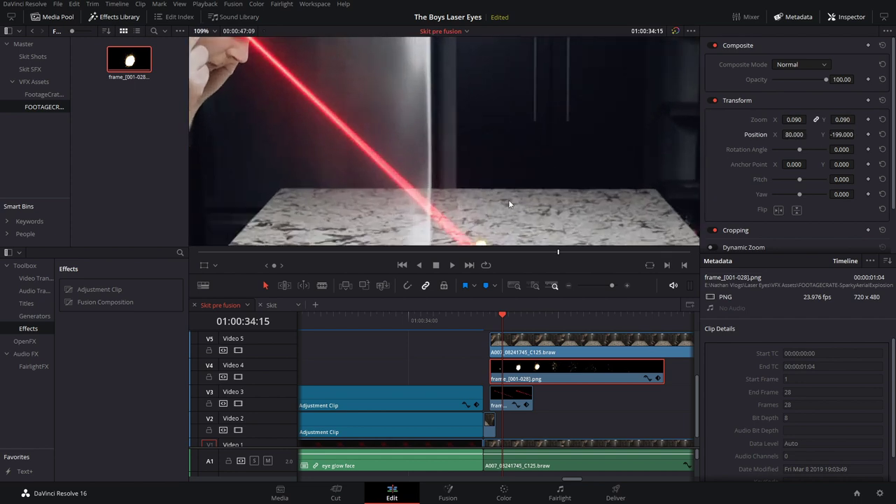
pyautogui.scroll(3, 468, 83)
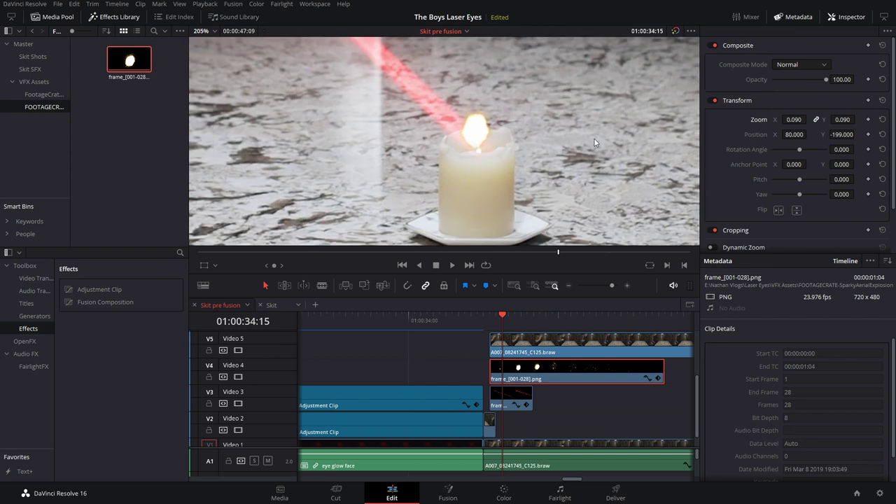
pyautogui.moveTo(848, 137); pyautogui.dragTo(856, 134)
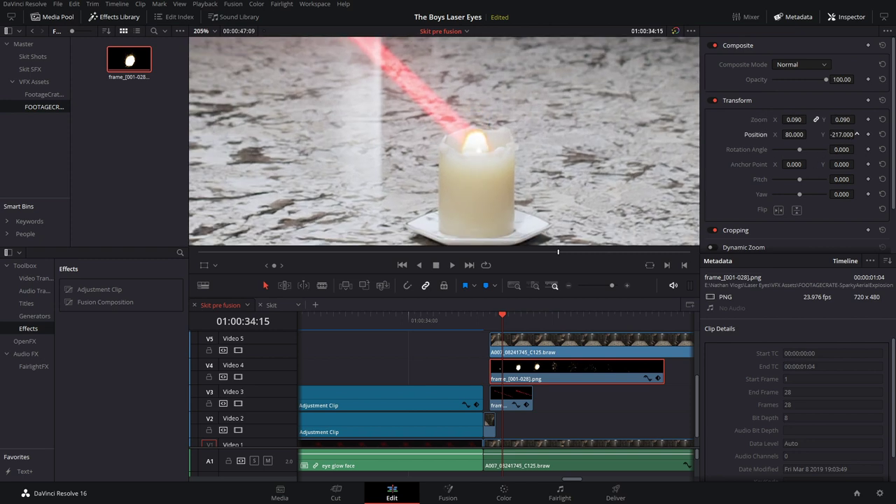
pyautogui.moveTo(796, 135); pyautogui.dragTo(804, 135)
pyautogui.click(795, 64)
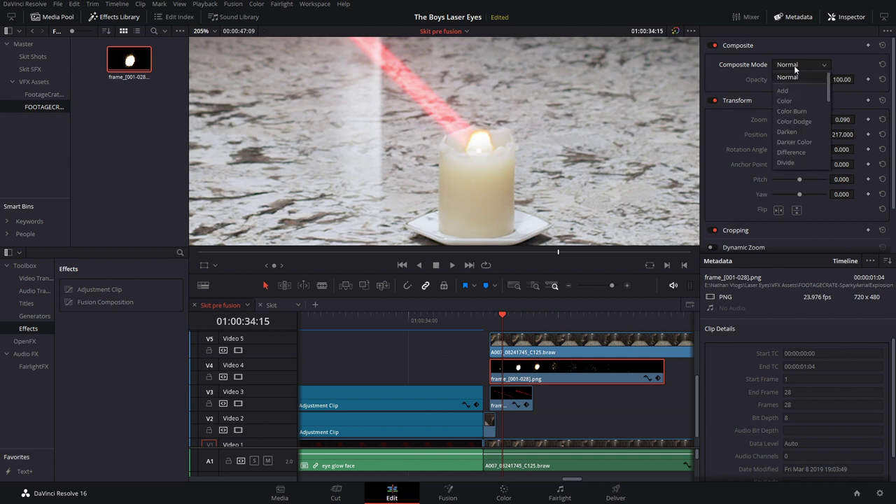
pyautogui.scroll(-6, 794, 98)
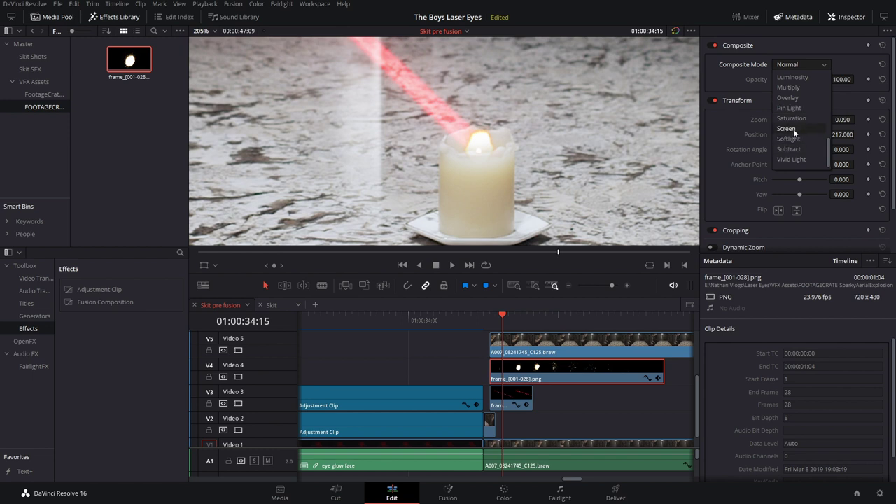
pyautogui.click(787, 128)
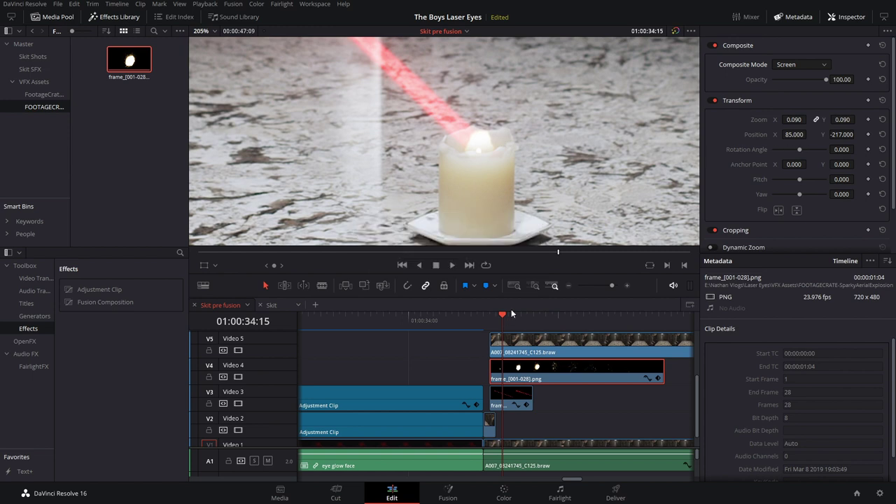
# Step through the explosion frame by frame to examine how it appears and fades behind the candle's rim
pyautogui.press('Left')
pyautogui.press('Left')
pyautogui.press('Left')
pyautogui.press('Right')
pyautogui.press('Right')
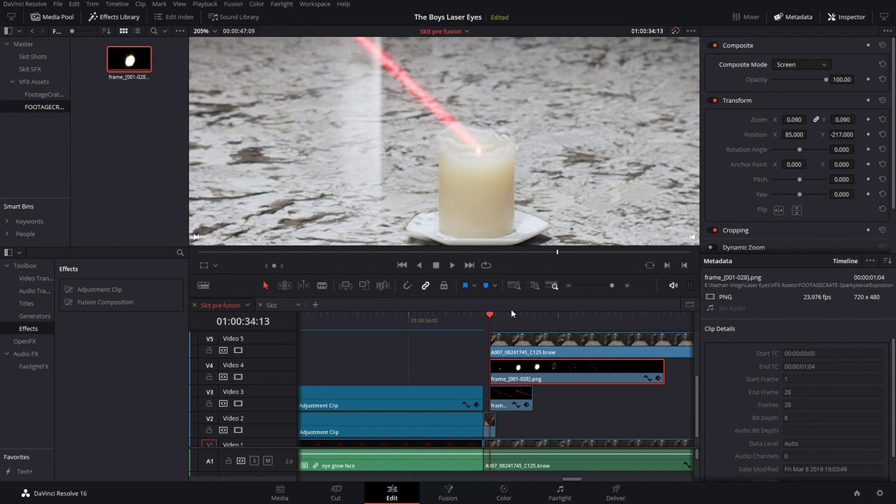
pyautogui.press('Right')
pyautogui.press('Right')
pyautogui.press('Right')
pyautogui.press('Right')
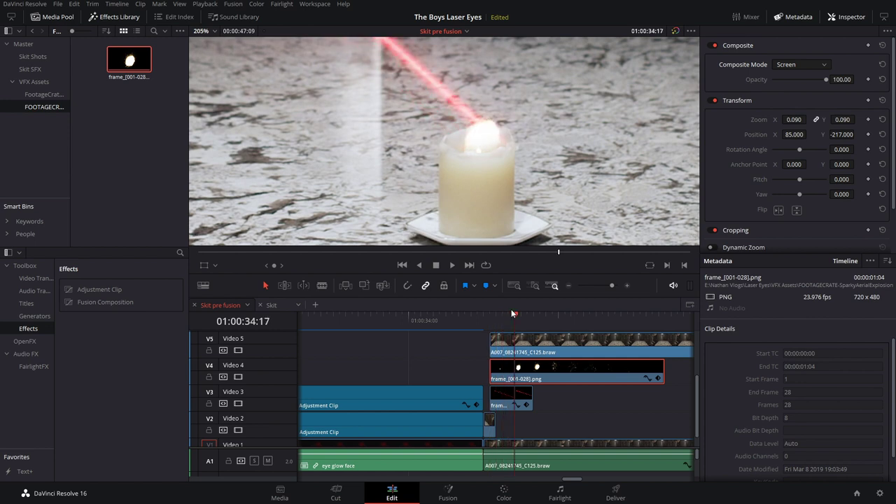
pyautogui.press('Right')
pyautogui.press('Right')
pyautogui.press('Right')
pyautogui.press('Right')
pyautogui.press('Right')
pyautogui.press('Right')
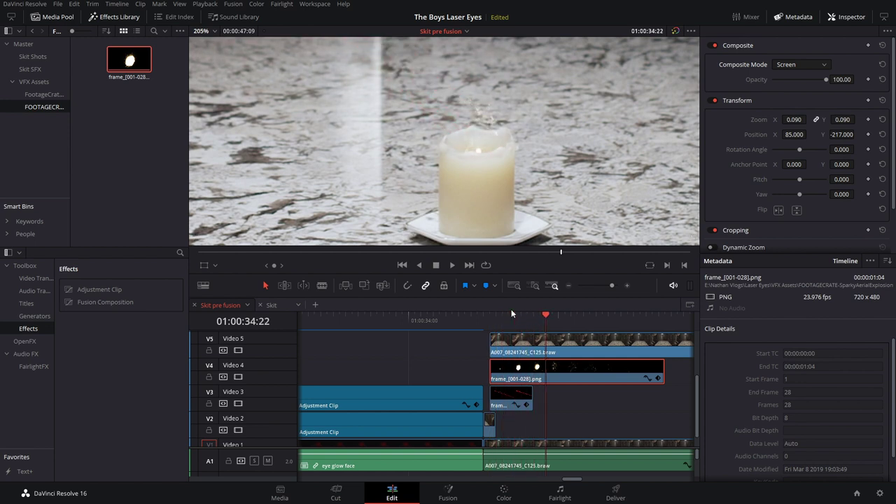
# Trim the end of the masked candle clip on Video 5 to 01:00:34:23
pyautogui.press('Left')
pyautogui.hotkey('ctrl', '-')
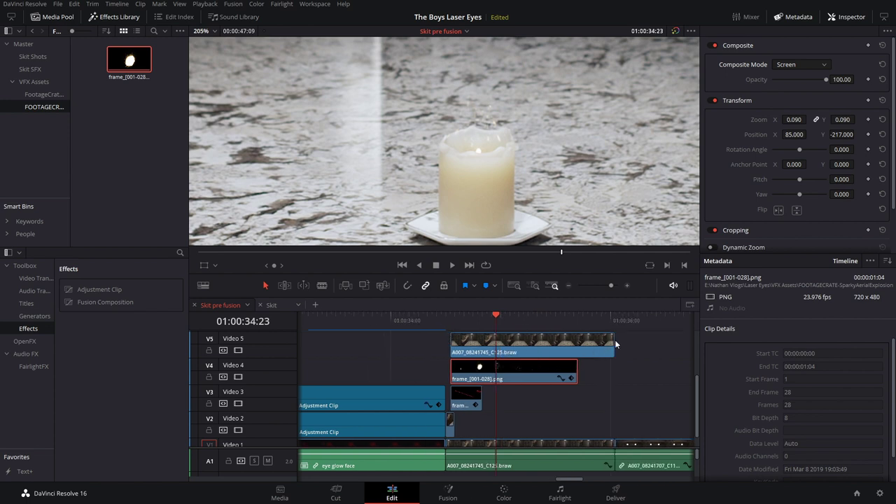
pyautogui.moveTo(615, 340); pyautogui.dragTo(491, 326)
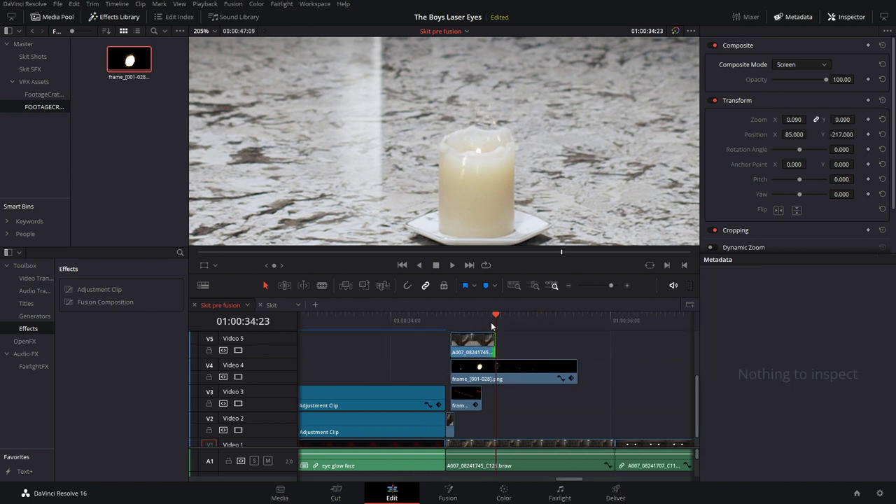
# Check the frames around the explosion's fade and shorten the masked candle clip on Video 5 to end with the laser clip
pyautogui.click(473, 321)
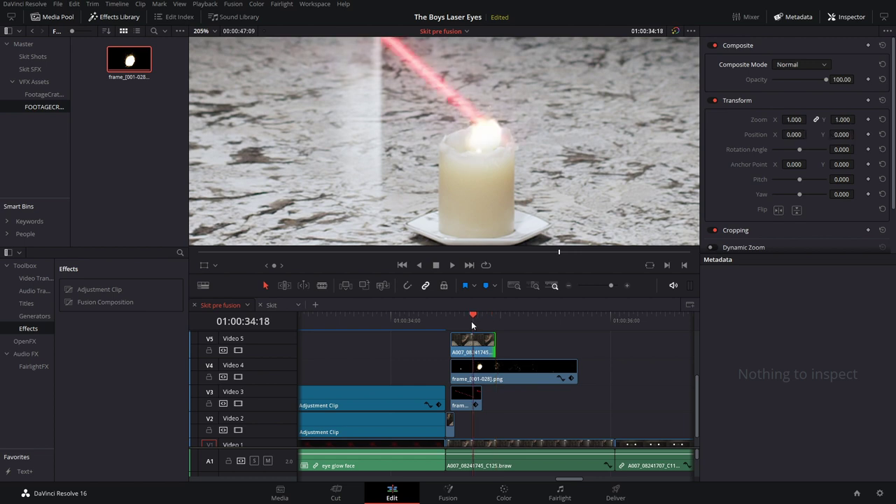
pyautogui.press('Right')
pyautogui.press('Right')
pyautogui.press('Right')
pyautogui.press('Right')
pyautogui.press('Right')
pyautogui.press('Right')
pyautogui.press('Right')
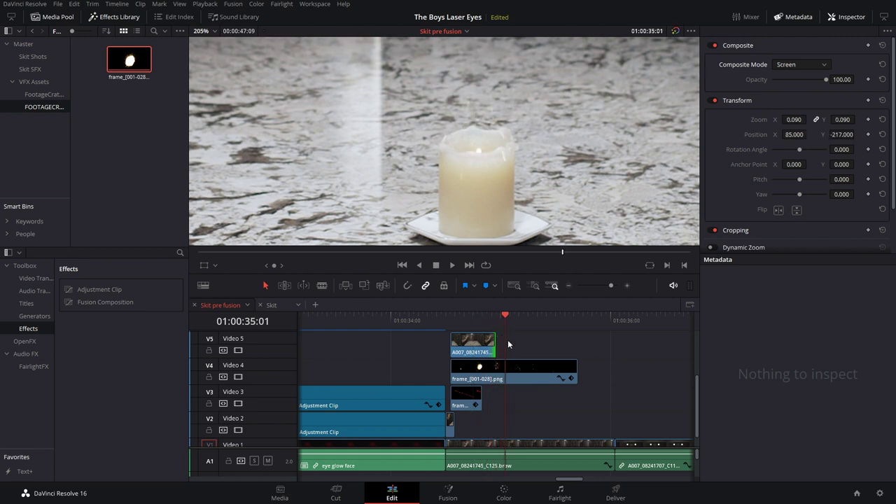
pyautogui.press('Left')
pyautogui.press('Left')
pyautogui.press('Left')
pyautogui.press('Left')
pyautogui.press('Left')
pyautogui.press('Left')
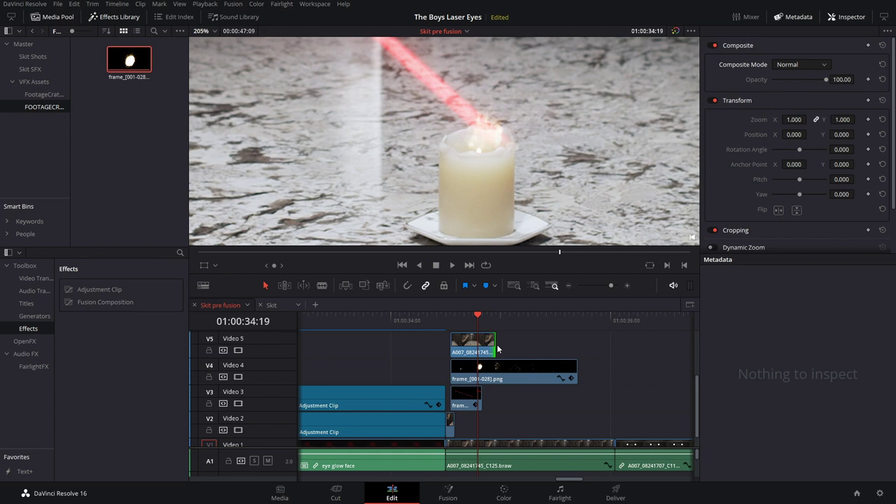
pyautogui.moveTo(495, 348); pyautogui.dragTo(481, 348)
# Examine the explosion frames after the shortened candle mask and play back the whole laser shot from its start with the full frame fitted
pyautogui.press('Right')
pyautogui.press('Right')
pyautogui.press('Right')
pyautogui.press('Right')
pyautogui.press('Right')
pyautogui.press('Right')
pyautogui.press('Right')
pyautogui.press('Right')
pyautogui.press('Right')
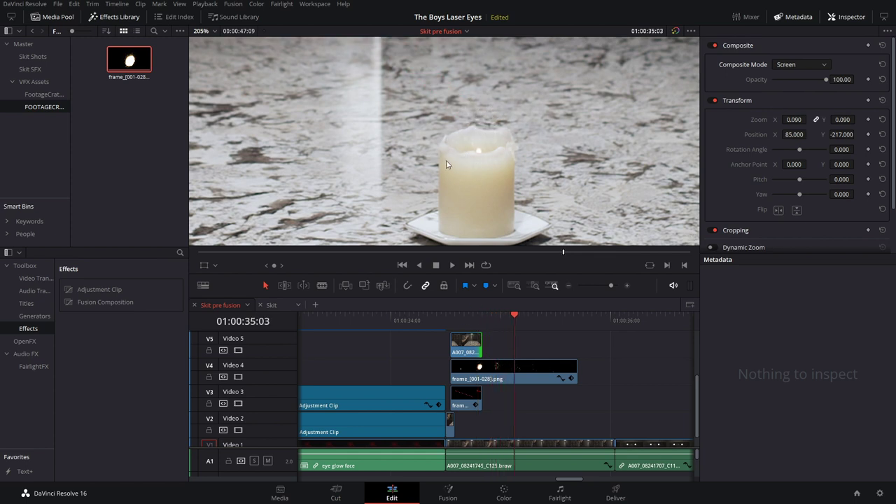
pyautogui.press('Right')
pyautogui.press('Right')
pyautogui.hotkey('shift', 'z')
pyautogui.moveTo(472, 318); pyautogui.dragTo(445, 319)
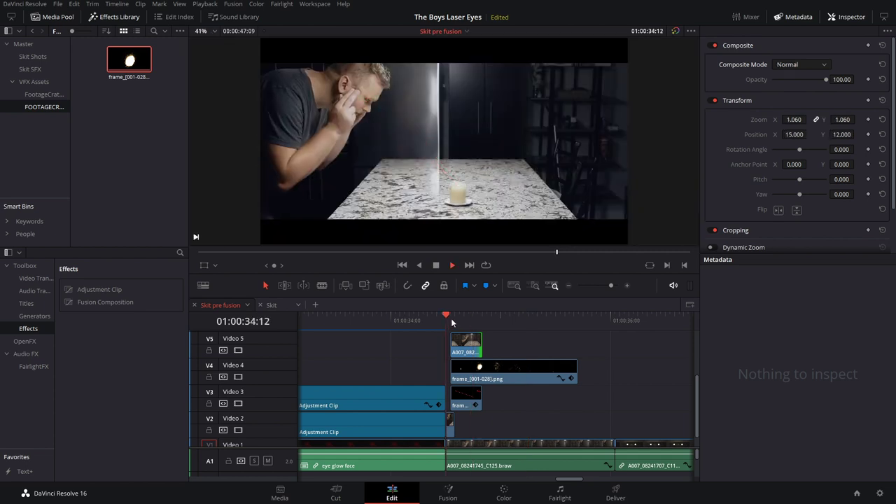
pyautogui.press('space')
pyautogui.press('space')
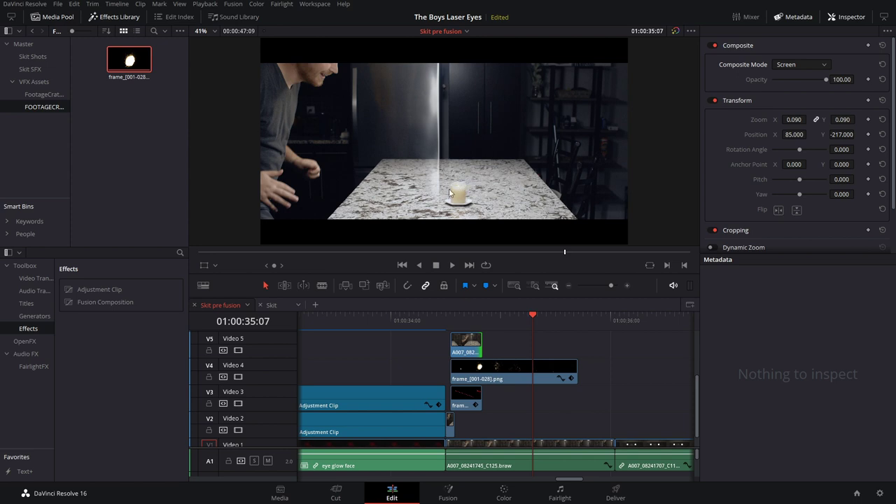
# Add an adjustment clip on Video 6 above the laser burst and trim it to the length of the masked candle clip
pyautogui.scroll(2, 444, 316)
pyautogui.click(444, 317)
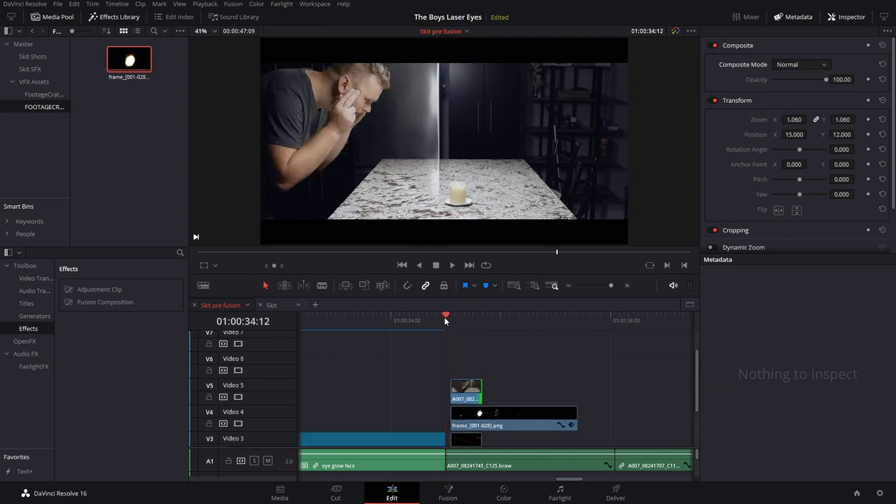
pyautogui.click(467, 317)
pyautogui.press('Left')
pyautogui.press('Left')
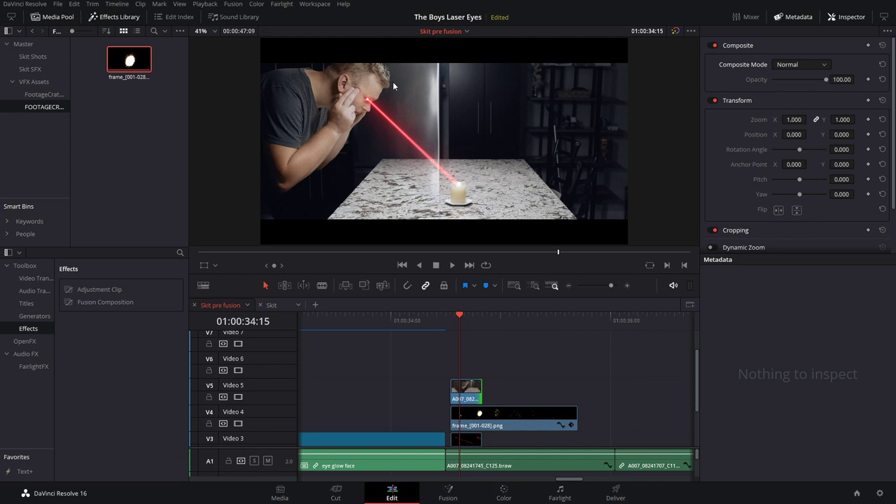
pyautogui.moveTo(111, 290); pyautogui.dragTo(458, 374)
pyautogui.click(486, 373)
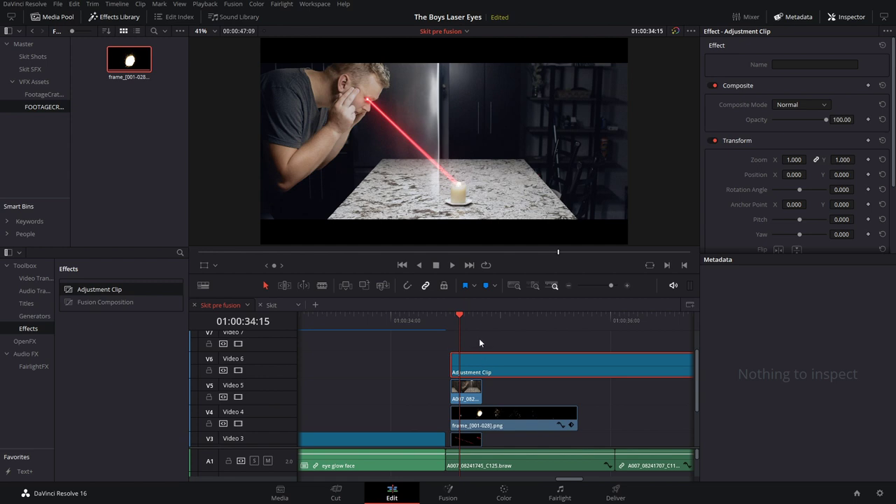
pyautogui.hotkey('ctrl', '=')
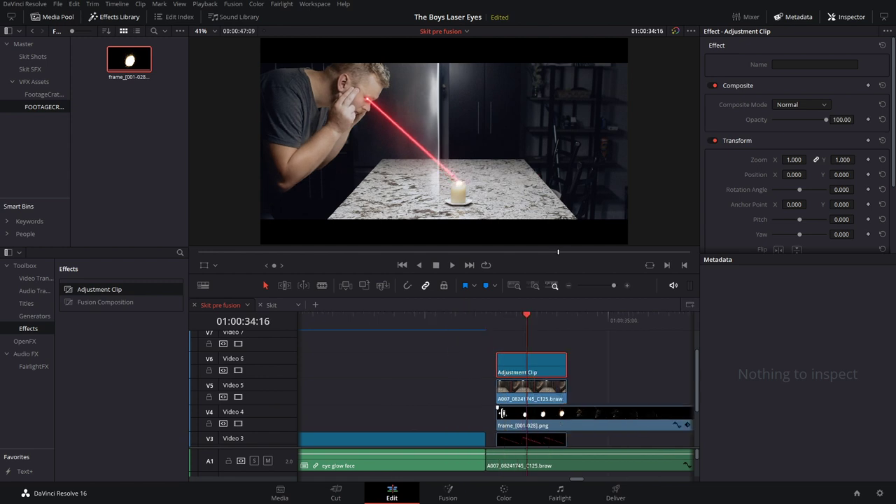
# On the Color page, shape a circle window into a wide ellipse around the candle, size 18.04, aspect 81.89, with Soft 1 at 36.11
pyautogui.click(504, 493)
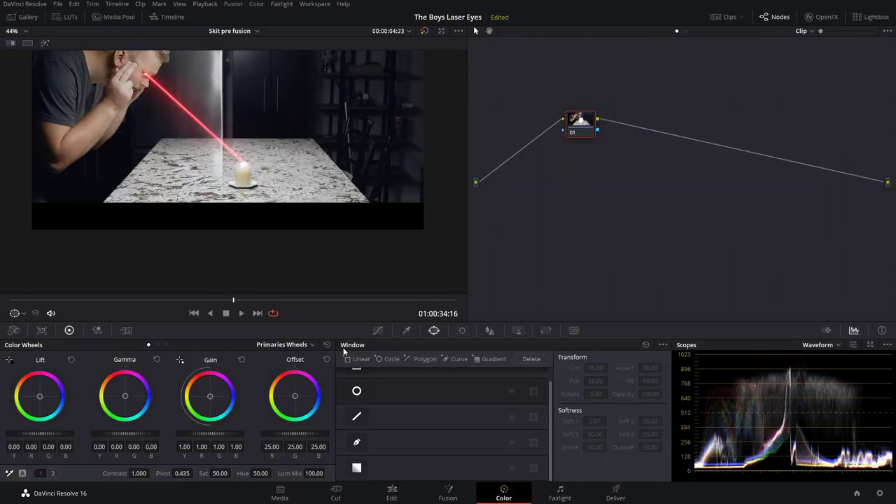
pyautogui.click(357, 391)
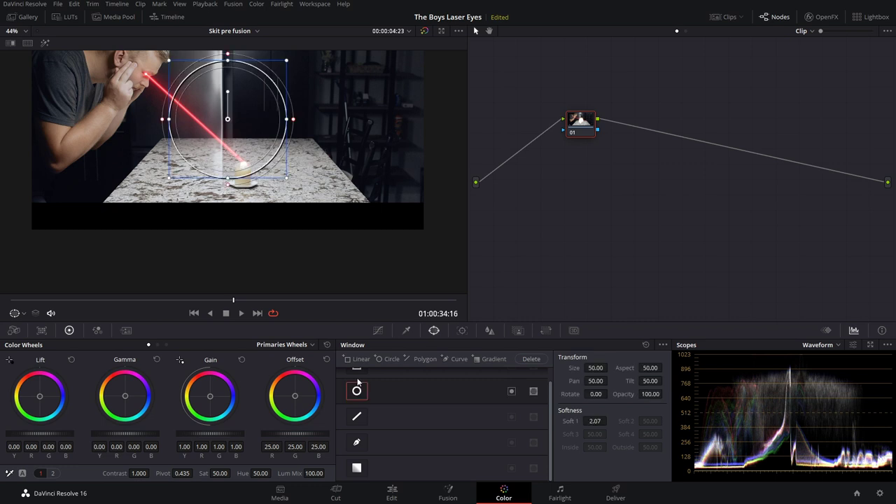
pyautogui.scroll(-1, 222, 79)
pyautogui.moveTo(223, 79); pyautogui.dragTo(237, 162)
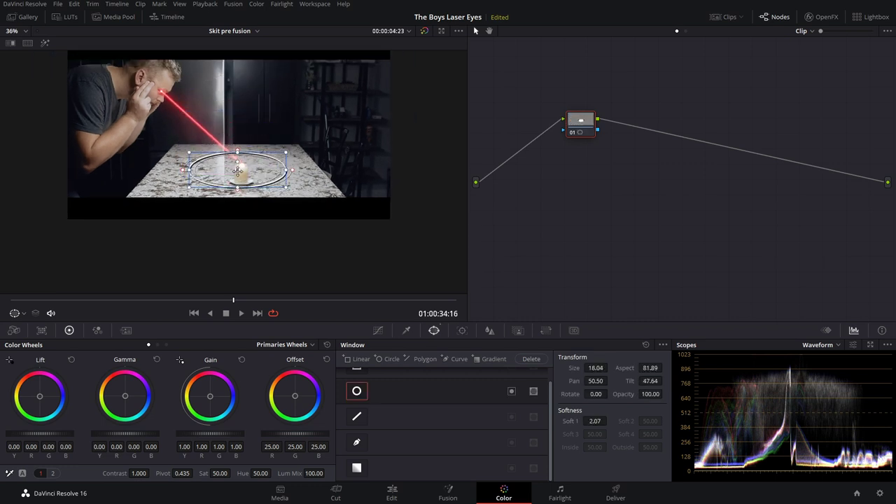
pyautogui.moveTo(237, 195); pyautogui.dragTo(241, 195)
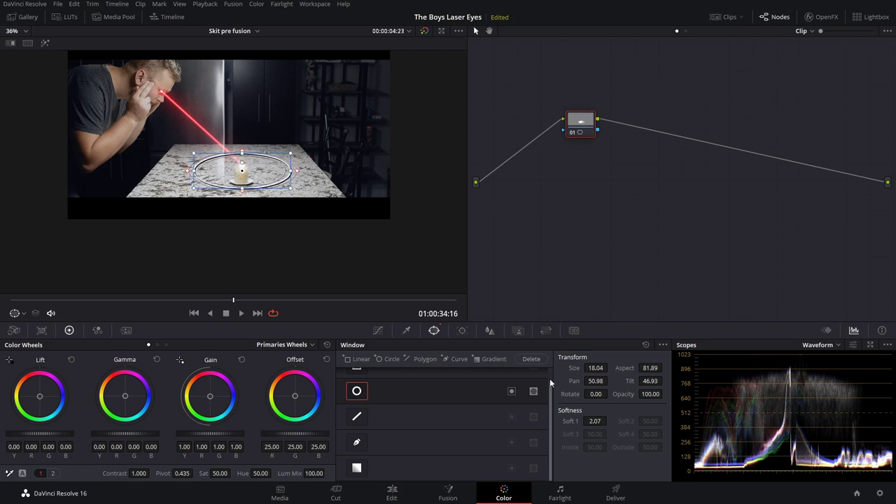
pyautogui.moveTo(599, 423); pyautogui.dragTo(609, 421)
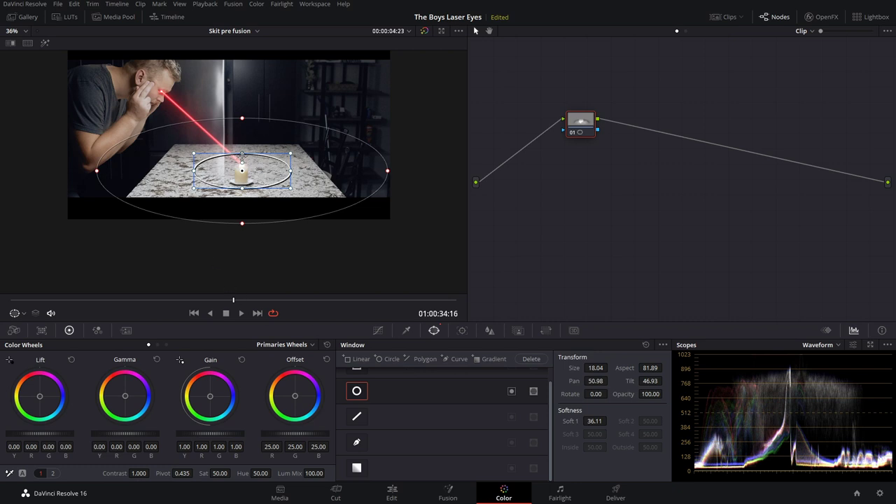
# Raise the windowed area's Offset to a warm R 46.22, G 39.55, B 38.99 and scrub the shot with the outline hidden
pyautogui.moveTo(283, 436); pyautogui.dragTo(308, 434)
pyautogui.moveTo(295, 396); pyautogui.dragTo(293, 393)
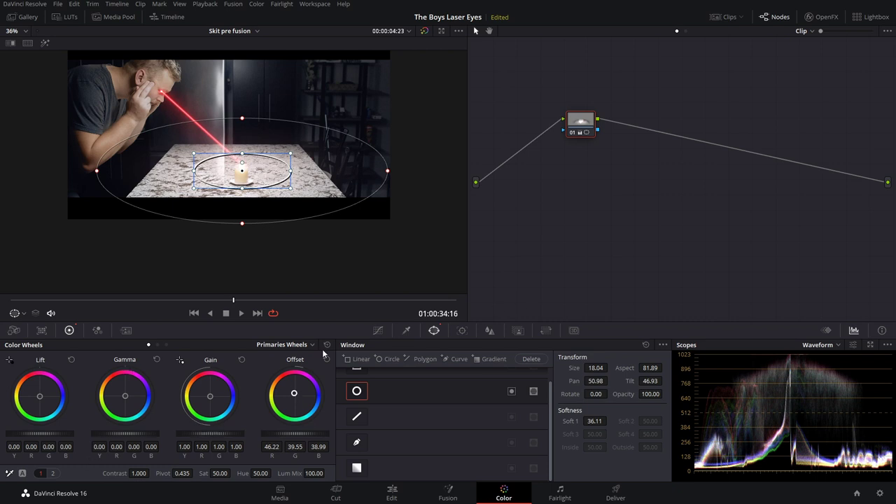
pyautogui.click(379, 331)
pyautogui.moveTo(233, 301); pyautogui.dragTo(109, 288)
pyautogui.moveTo(210, 275); pyautogui.dragTo(231, 284)
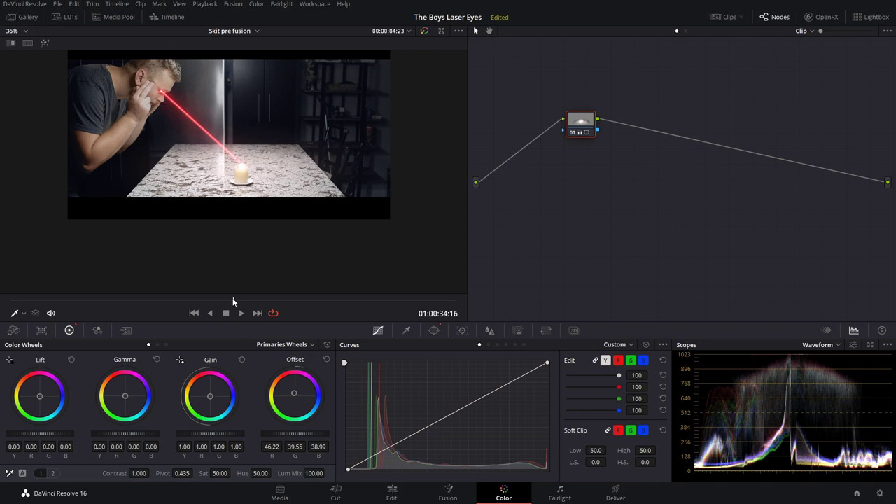
# At 01:00:34:15, enable keyframing for Corrector 1 and raise the Offset to R 46.72, G 40.05, B 39.49
pyautogui.moveTo(233, 301); pyautogui.dragTo(178, 302)
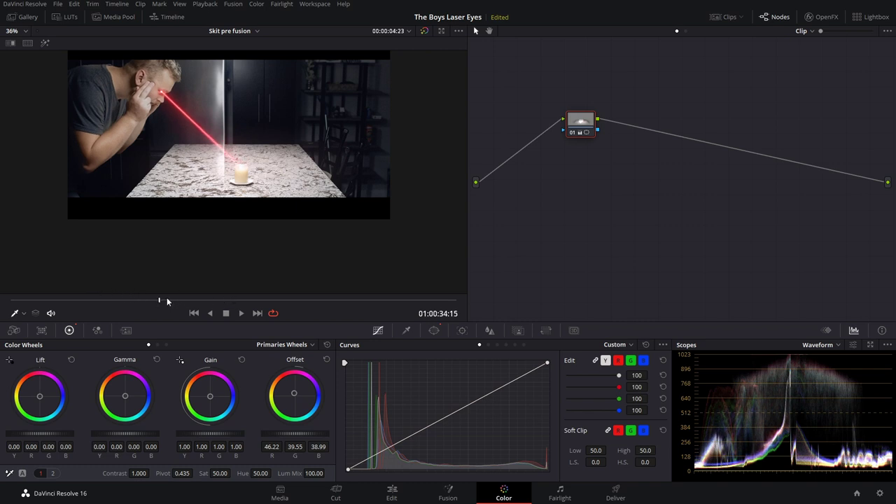
pyautogui.click(828, 331)
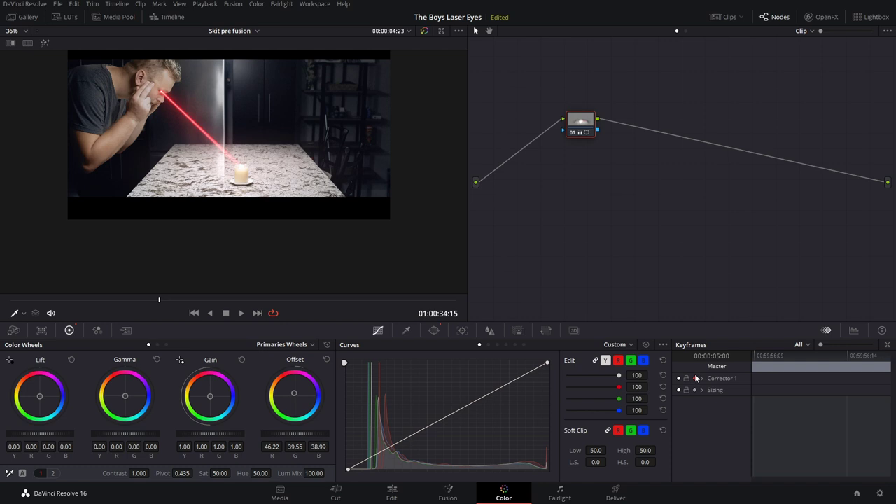
pyautogui.moveTo(274, 434); pyautogui.dragTo(292, 434)
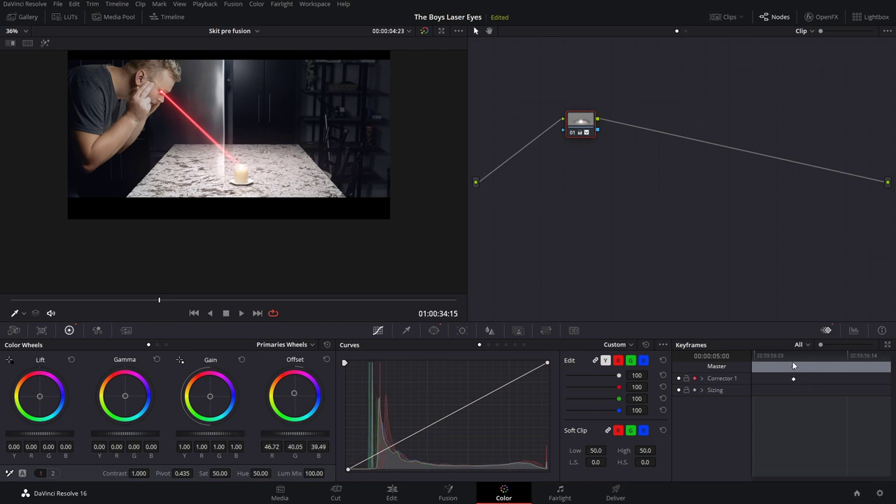
# At the clip's first frame, 01:00:34:13, keyframe a dimmer Offset of R 30.42, G 23.75, B 23.19
pyautogui.moveTo(124, 301); pyautogui.dragTo(18, 298)
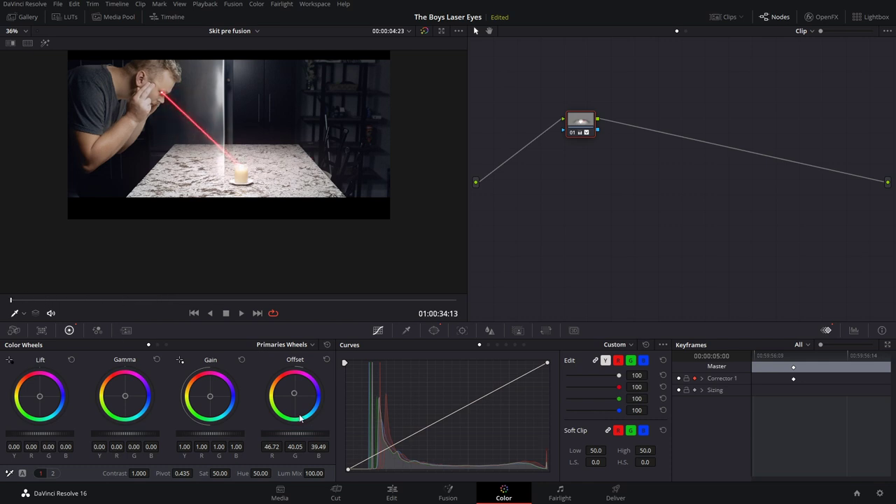
pyautogui.moveTo(322, 431); pyautogui.dragTo(264, 432)
pyautogui.press('Right')
pyautogui.press('Right')
# At 01:00:34:18, keyframe the Offset back to its neutral 25.00 on all channels and scrub back through the clip
pyautogui.moveTo(163, 301); pyautogui.dragTo(382, 300)
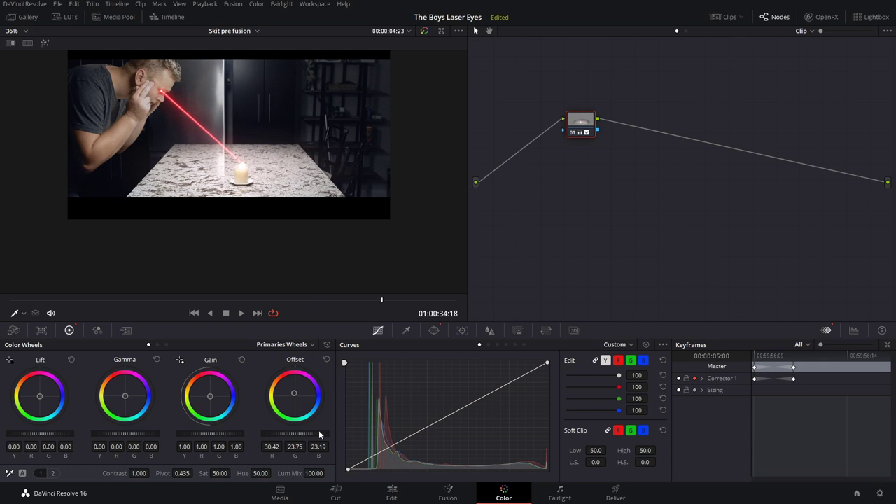
pyautogui.moveTo(319, 433); pyautogui.dragTo(267, 426)
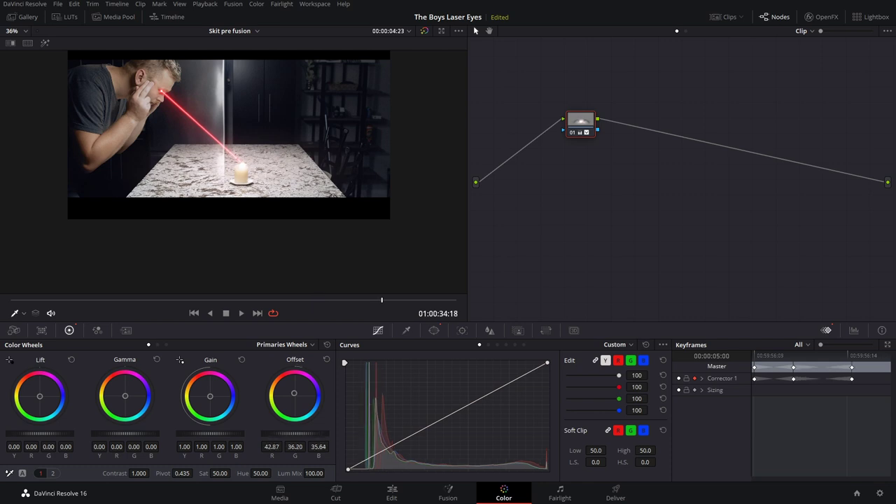
pyautogui.doubleClick(295, 395)
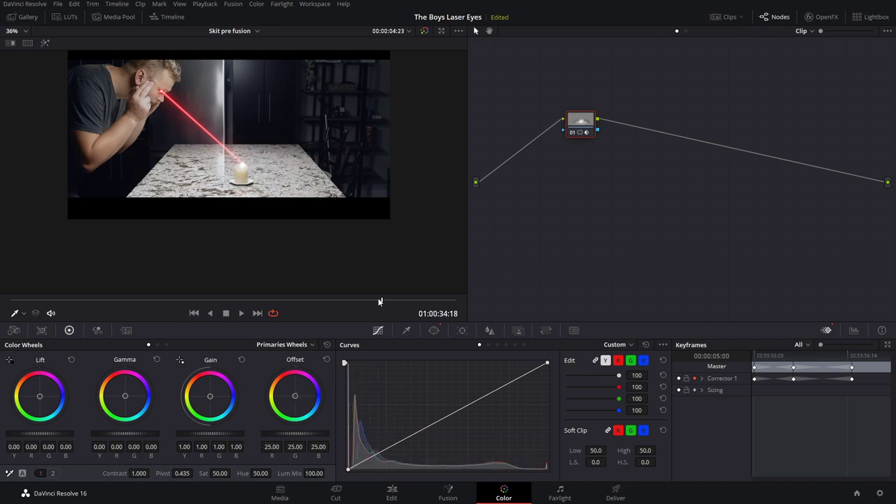
pyautogui.moveTo(380, 301); pyautogui.dragTo(10, 301)
# Return to the Edit page, play the laser burst from its start and examine the explosion's light on the table
pyautogui.click(392, 492)
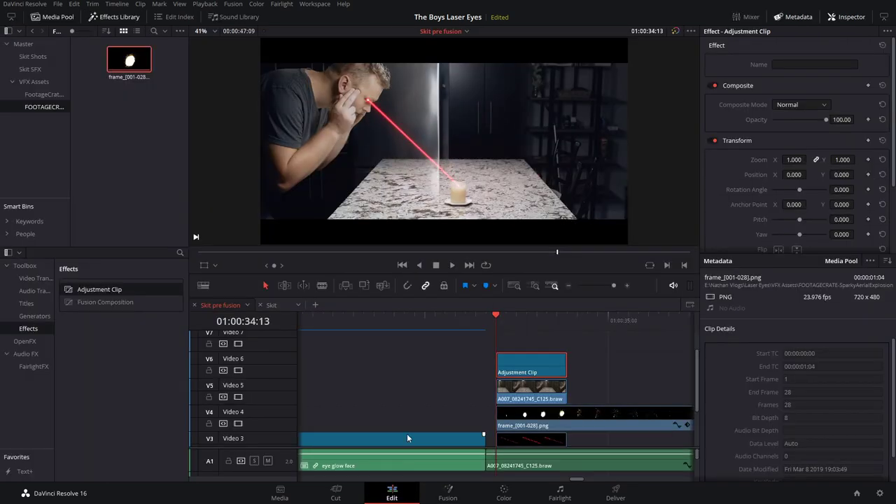
pyautogui.moveTo(484, 320); pyautogui.dragTo(497, 319)
pyautogui.press('space')
pyautogui.click(496, 319)
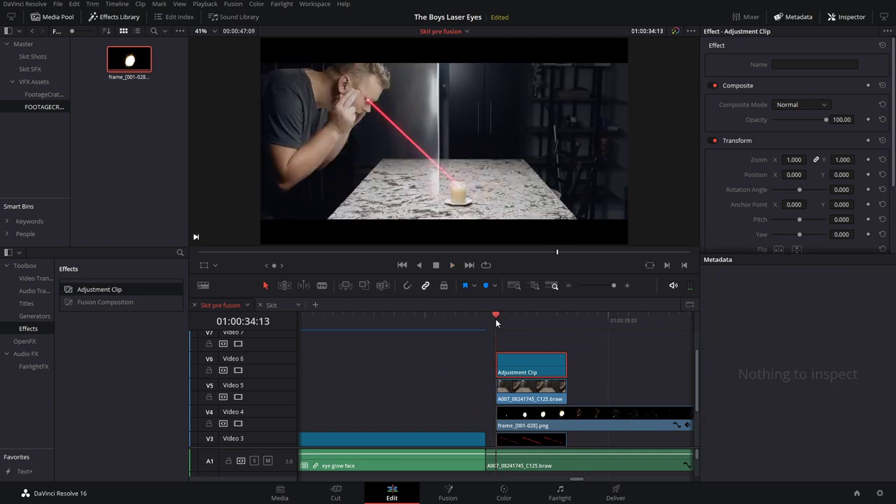
pyautogui.moveTo(538, 318); pyautogui.dragTo(516, 315)
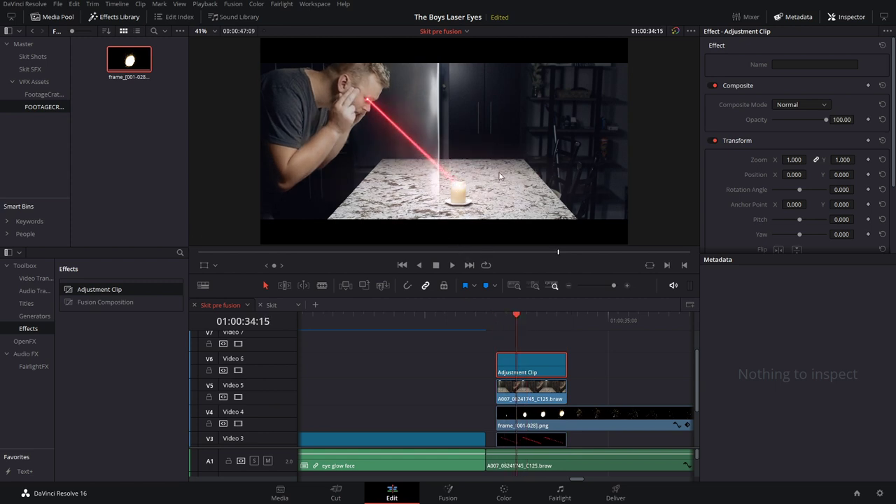
# Add an adjustment clip on Video 7 as long as the one below and give it a circle window on the Color page
pyautogui.moveTo(107, 294); pyautogui.dragTo(490, 343)
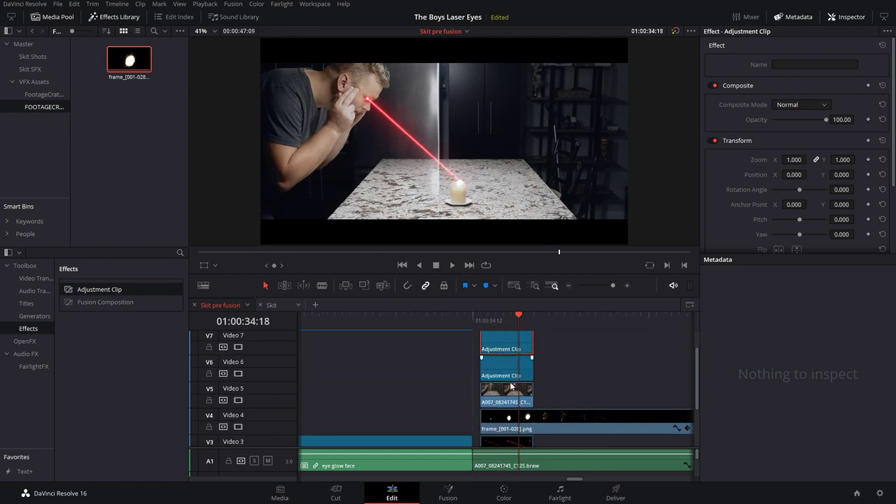
pyautogui.click(504, 493)
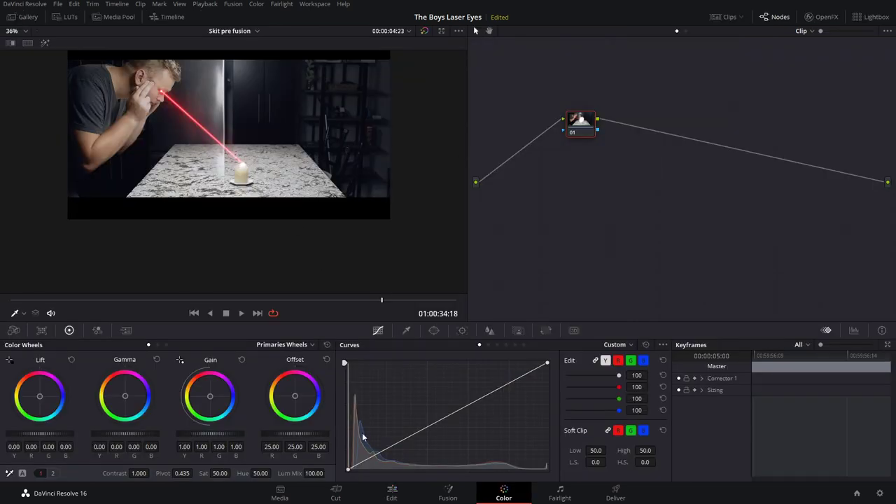
pyautogui.click(434, 330)
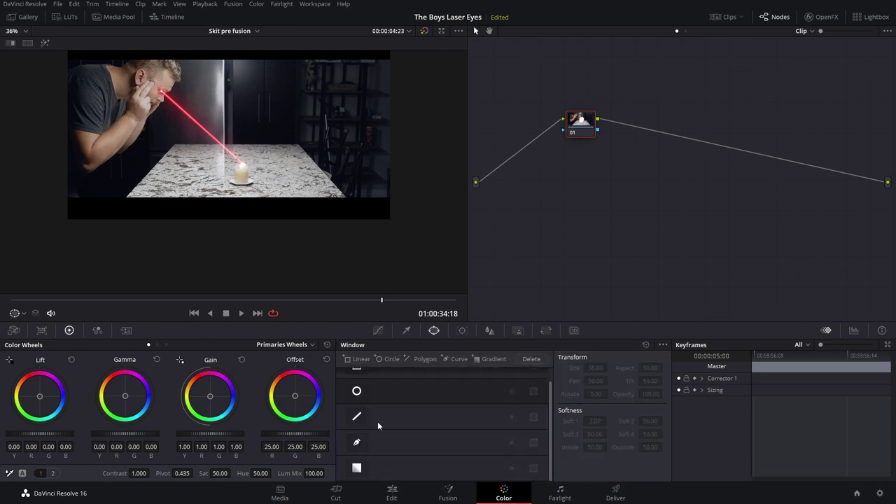
pyautogui.click(356, 391)
# Shape the circle window into a tilted ellipse along the laser beam, size 40.70, aspect 21.78, rotation -45.99, with Soft 1 at 42.79
pyautogui.scroll(-1, 205, 115)
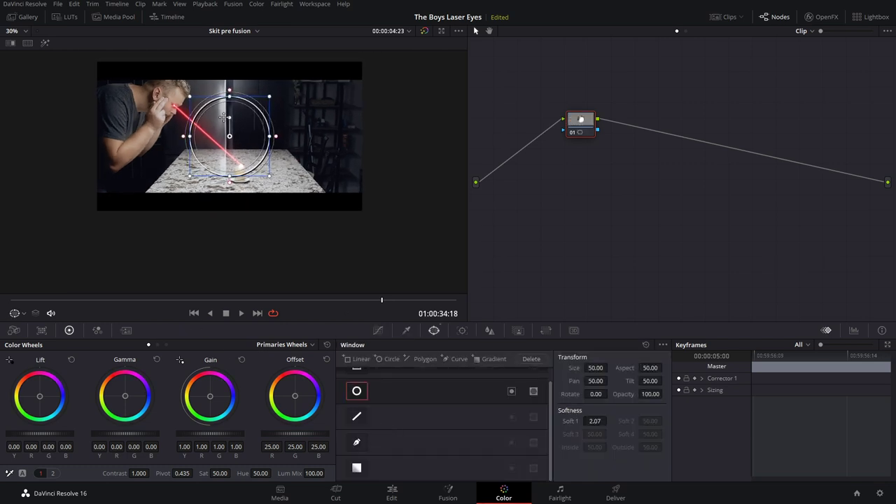
pyautogui.moveTo(229, 117); pyautogui.dragTo(155, 95)
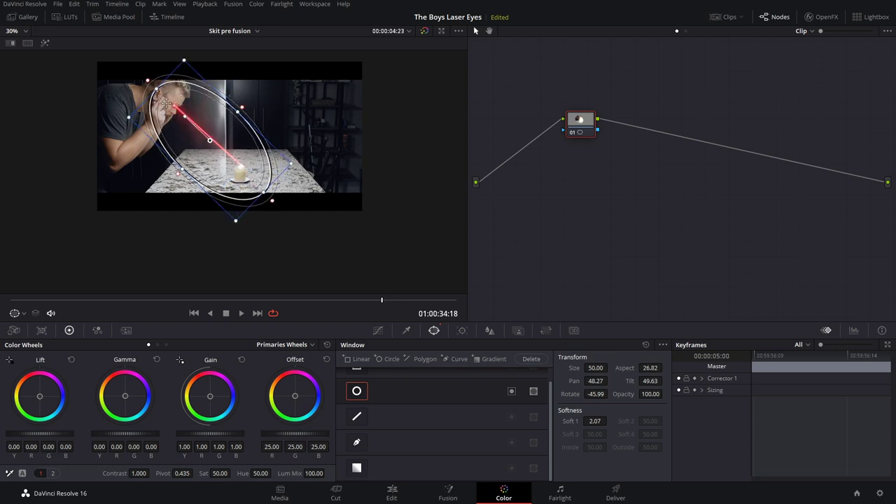
pyautogui.moveTo(241, 116); pyautogui.dragTo(235, 117)
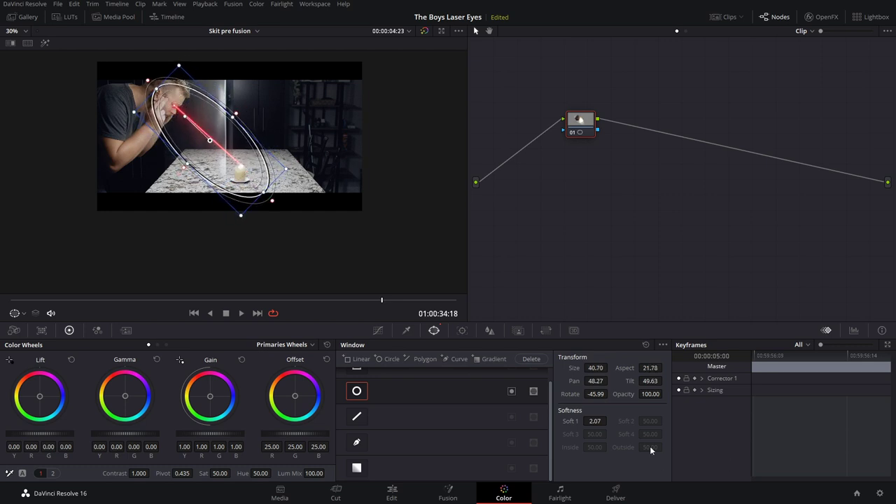
pyautogui.moveTo(594, 421); pyautogui.dragTo(609, 421)
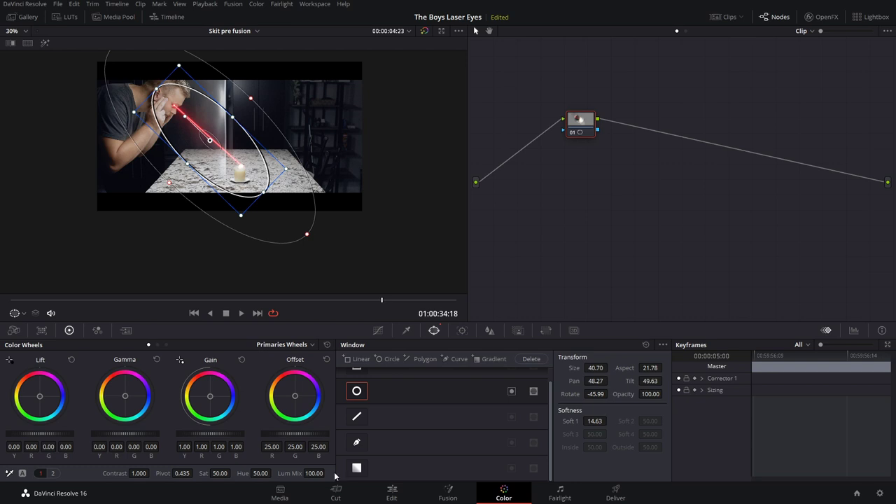
pyautogui.moveTo(610, 421)
pyautogui.mouseDown()
pyautogui.moveTo(624, 421)
pyautogui.moveTo(594, 421)
pyautogui.mouseUp()
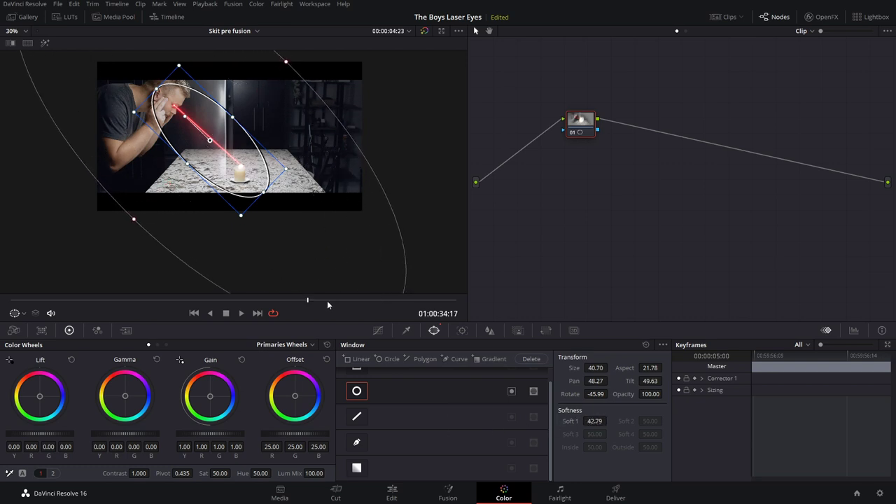
# At 01:00:34:17, raise the beam window's Offset to a warm red tint of about R 38, G 30, B 27
pyautogui.click(159, 300)
pyautogui.click(310, 300)
pyautogui.moveTo(295, 395); pyautogui.dragTo(292, 392)
pyautogui.moveTo(283, 436); pyautogui.dragTo(315, 436)
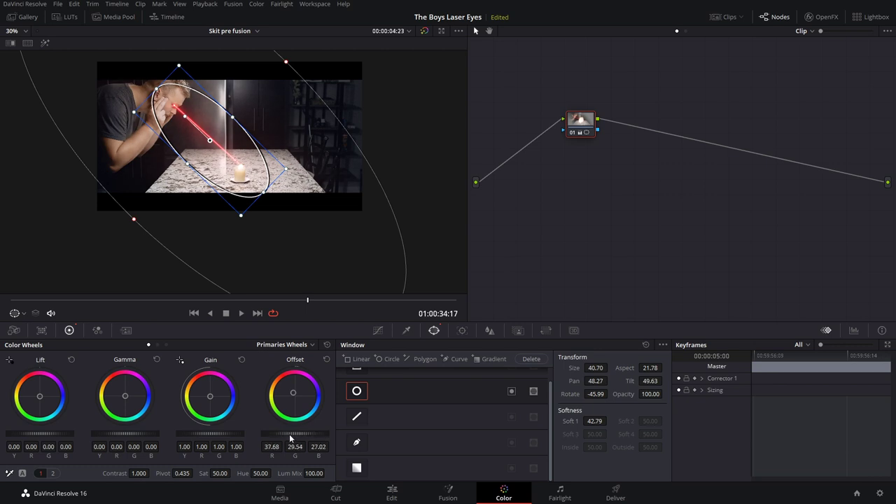
pyautogui.moveTo(293, 397); pyautogui.dragTo(324, 414)
# Return to the Edit page and play the laser burst repeatedly from 01:00:34:12 to examine the red beam light
pyautogui.click(396, 491)
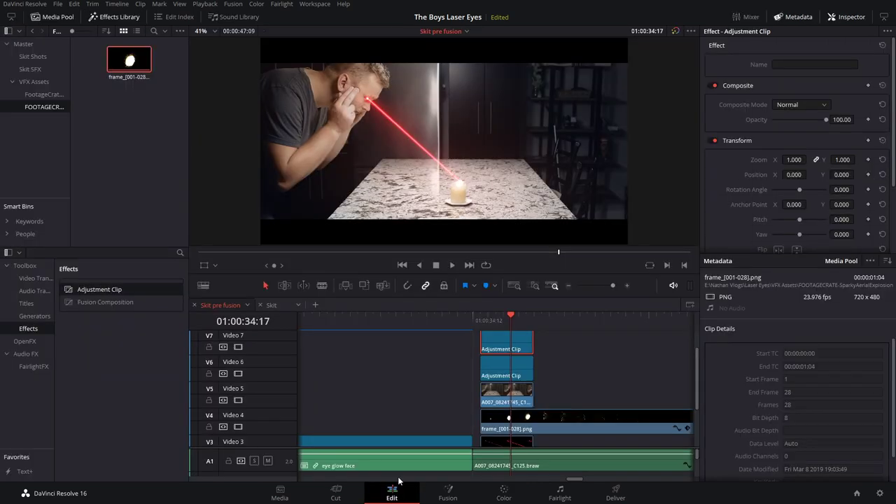
pyautogui.click(472, 328)
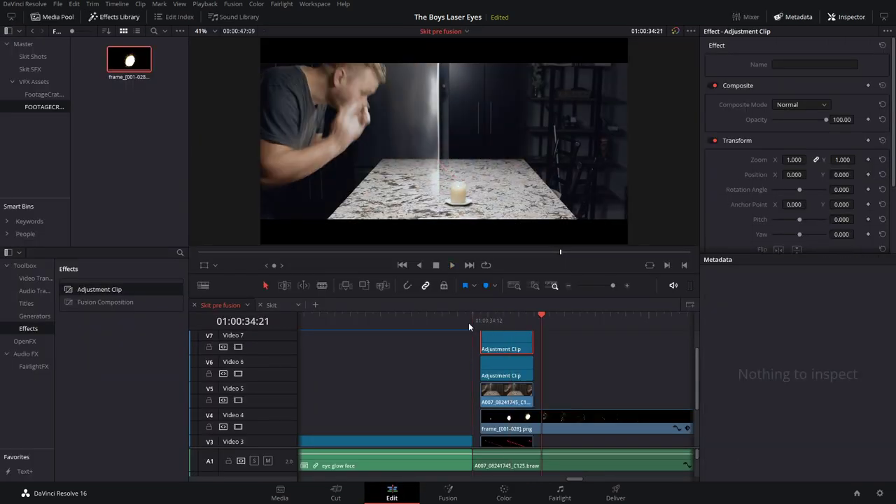
pyautogui.click(469, 323)
pyautogui.press('space')
pyautogui.click(473, 322)
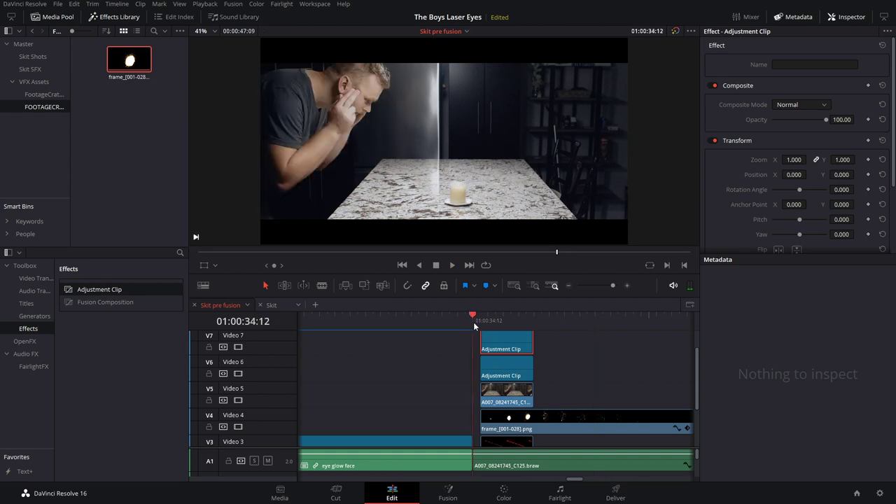
pyautogui.press('space')
pyautogui.press('space')
# Add short fade-ins and fade-outs to the adjustment clips on Video 7 and Video 6, and scrub the burst to check them
pyautogui.click(488, 324)
pyautogui.scroll(1, 483, 347)
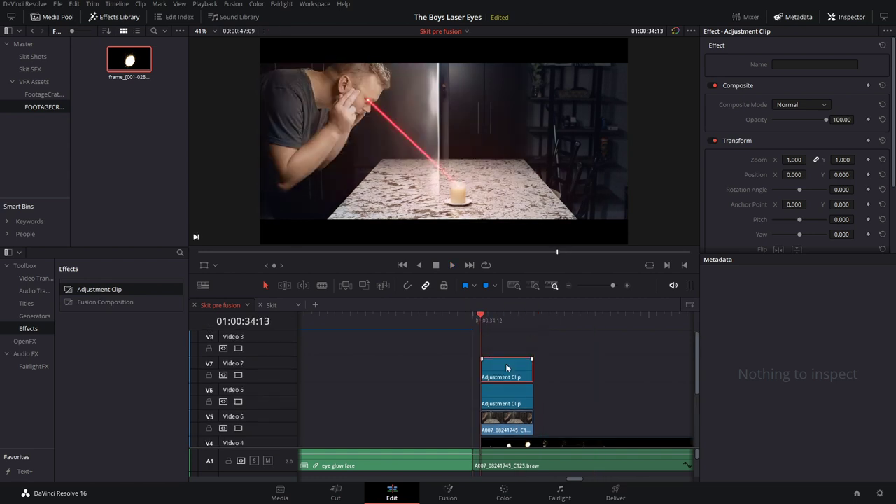
pyautogui.moveTo(482, 360); pyautogui.dragTo(493, 360)
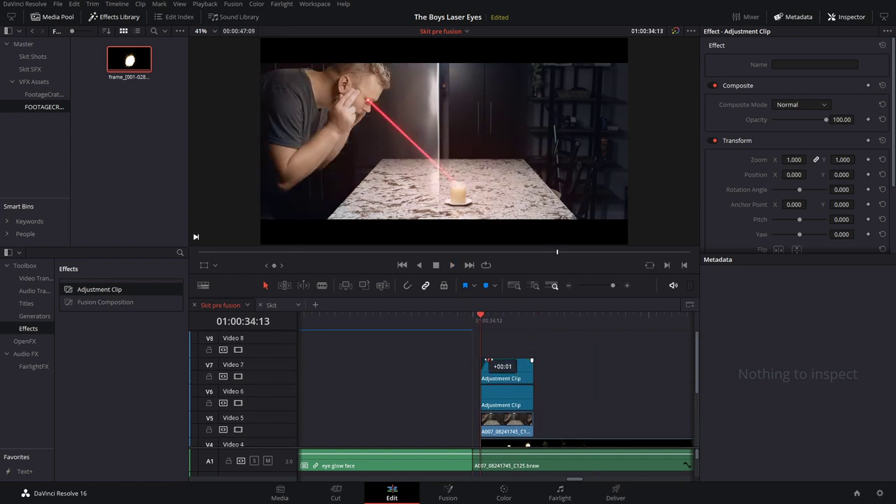
pyautogui.scroll(1, 497, 396)
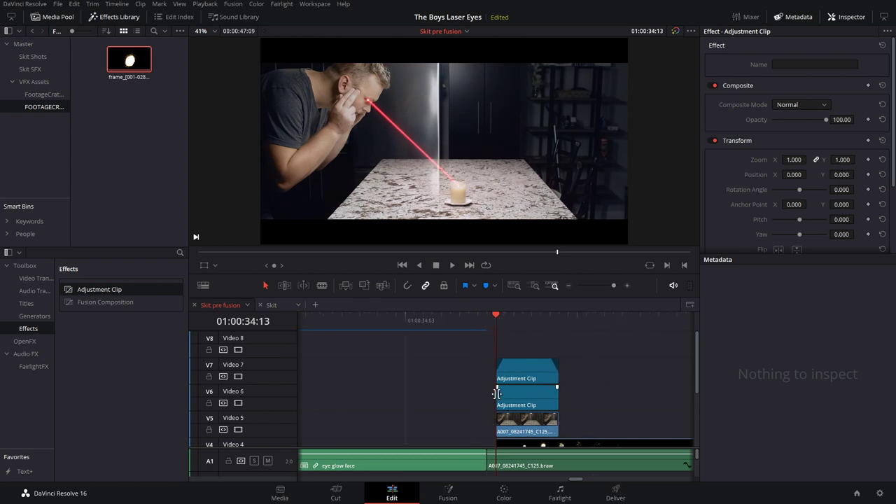
pyautogui.moveTo(500, 387); pyautogui.dragTo(513, 386)
pyautogui.click(486, 340)
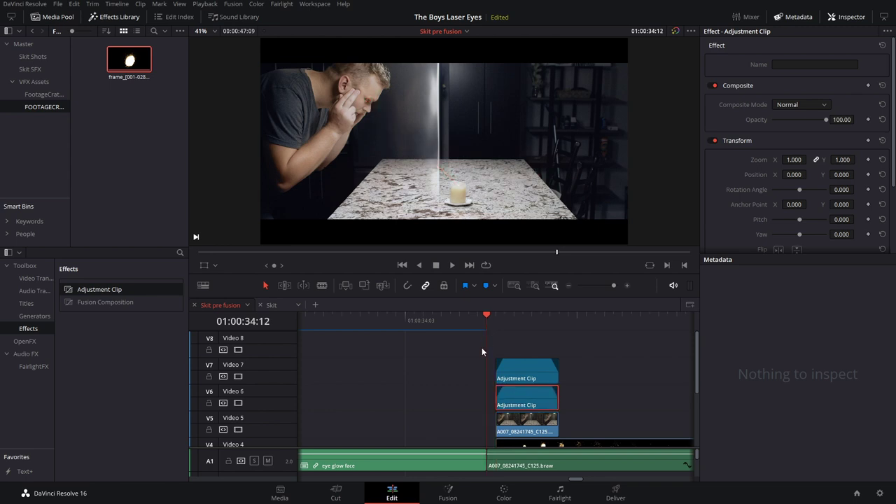
pyautogui.moveTo(511, 324); pyautogui.dragTo(536, 326)
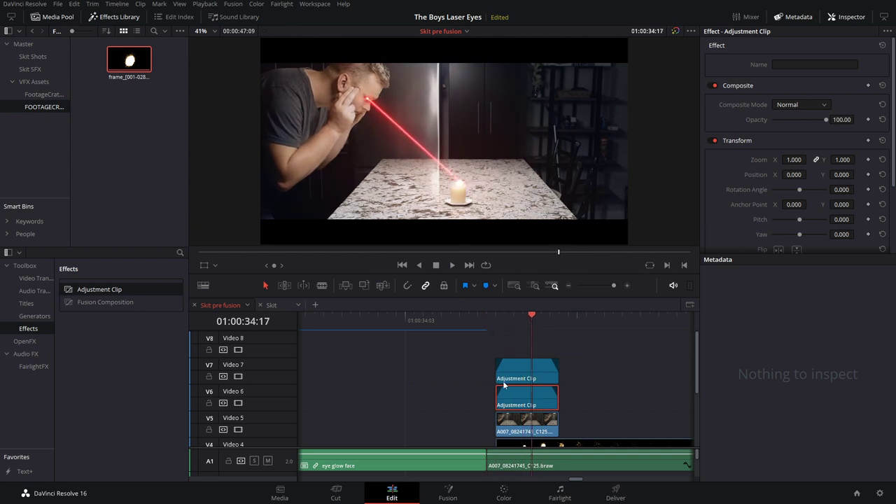
pyautogui.click(511, 323)
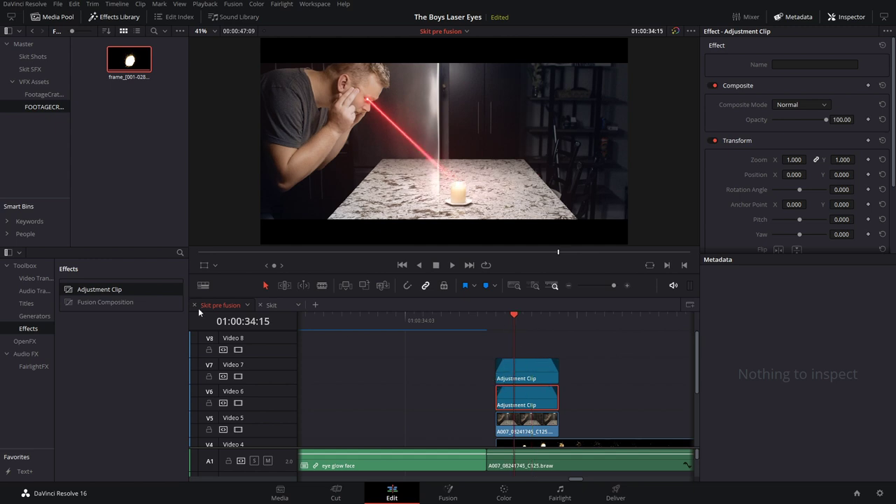
# Add an adjustment clip on Video 8 from the start of the laser shot and trim its end to the next cut at 01:00:36:01
pyautogui.moveTo(104, 289); pyautogui.dragTo(487, 344)
pyautogui.click(538, 339)
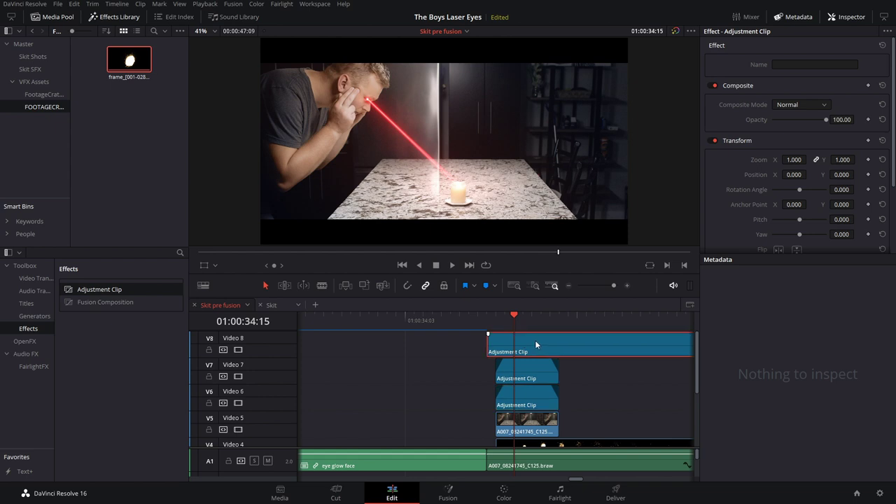
pyautogui.scroll(-3, 535, 342)
pyautogui.scroll(-4, 544, 374)
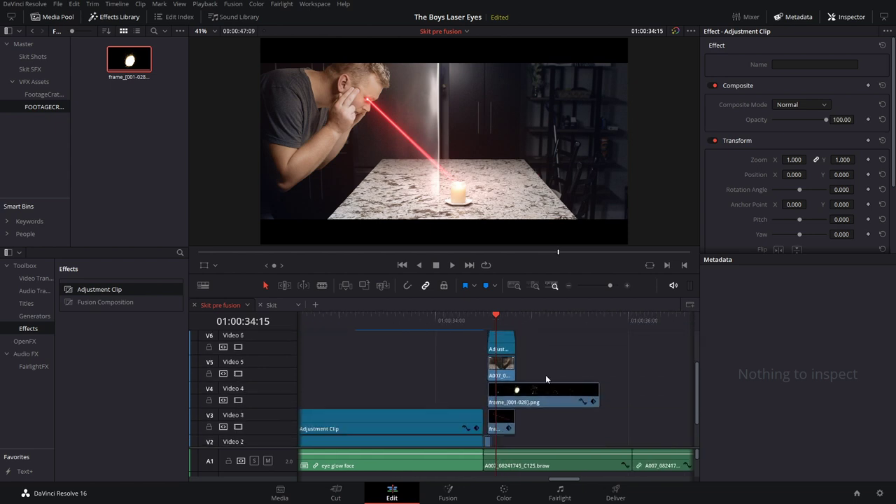
pyautogui.scroll(4, 539, 378)
pyautogui.scroll(-2, 543, 364)
pyautogui.scroll(-4, 566, 378)
pyautogui.scroll(4, 566, 378)
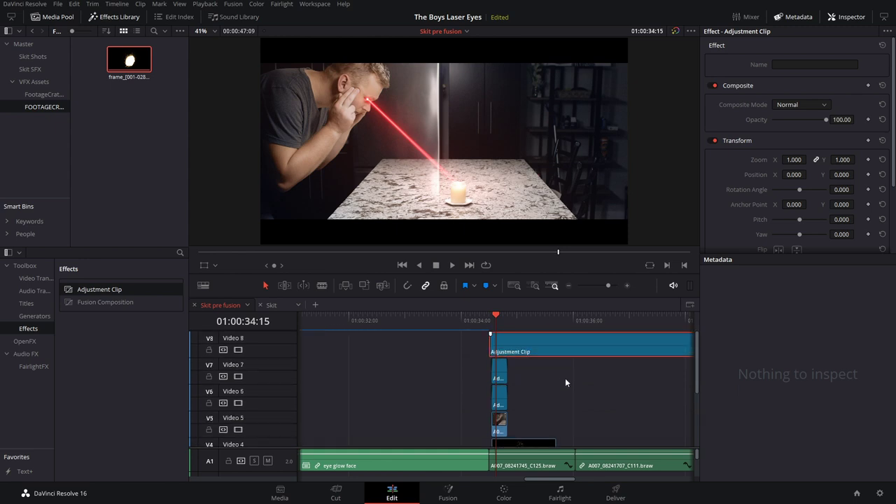
pyautogui.click(572, 323)
pyautogui.click(575, 319)
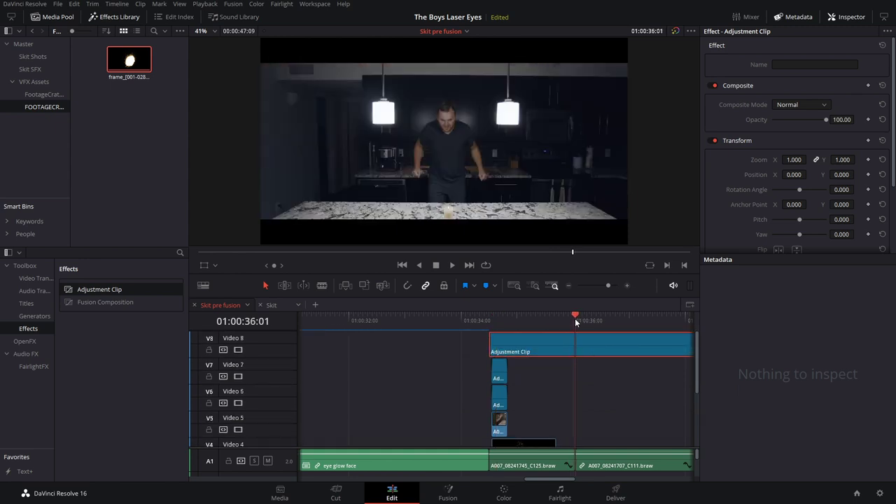
pyautogui.rightClick(565, 358)
# On the Color page, apply the Lens Reflections effect to node 01 of the Video 8 adjustment clip
pyautogui.click(519, 319)
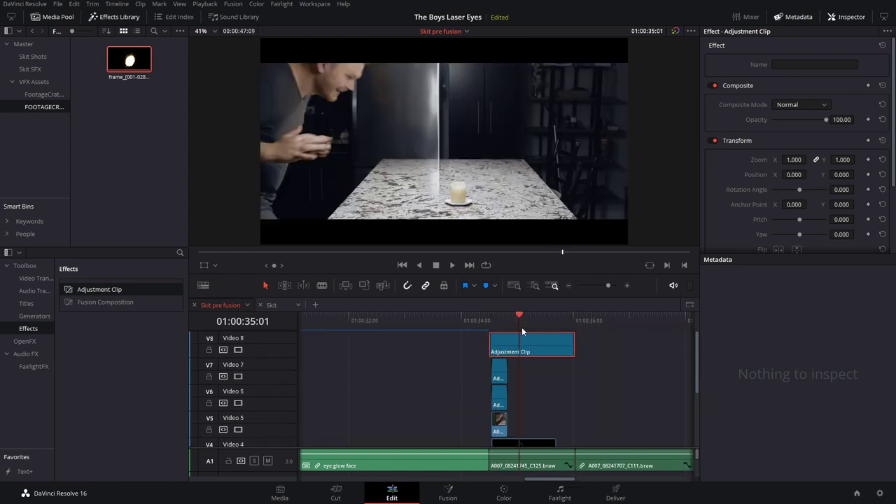
pyautogui.click(508, 320)
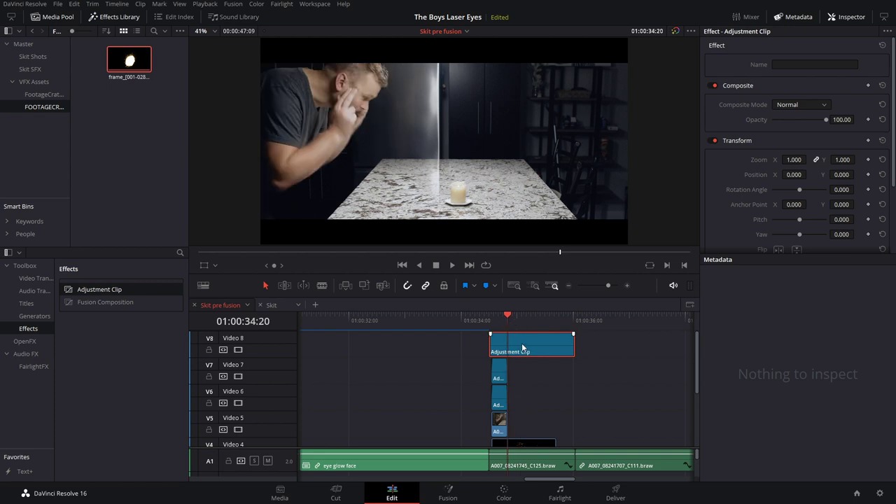
pyautogui.hotkey('shift', '6')
pyautogui.click(824, 14)
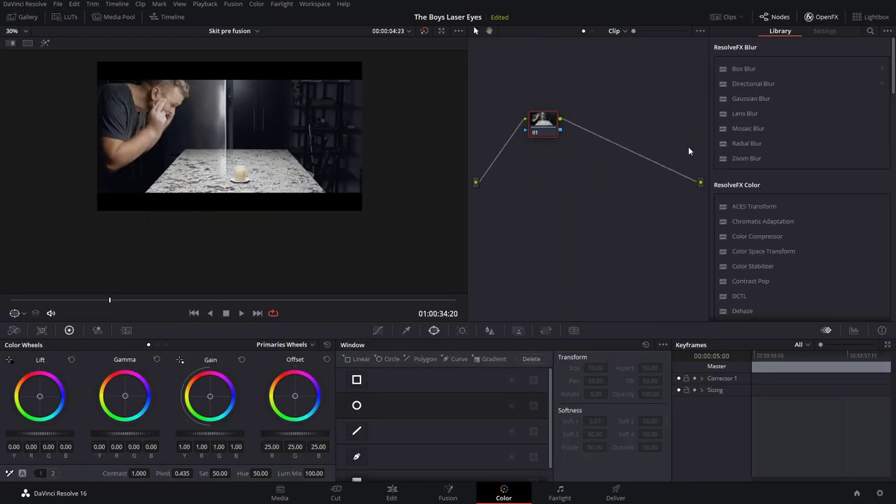
pyautogui.scroll(-5, 795, 94)
pyautogui.moveTo(761, 275); pyautogui.dragTo(544, 123)
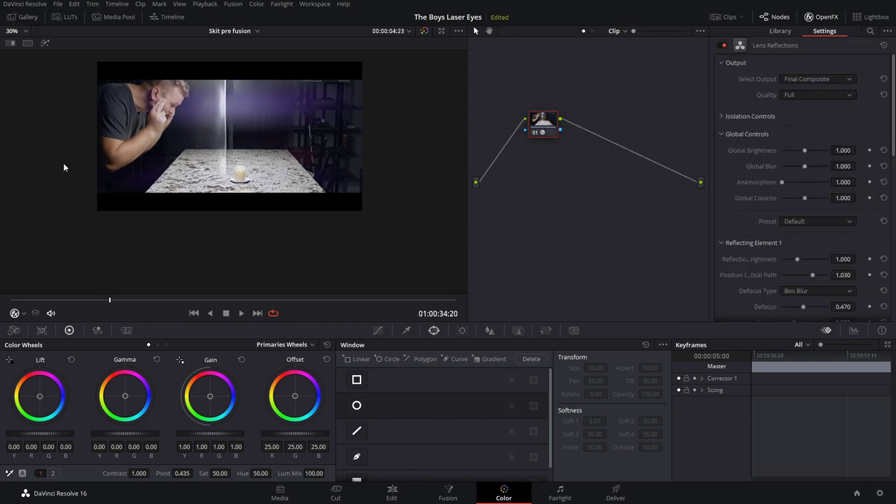
# Set the Lens Reflections Global Blend to about 0.408 and scrub back to the laser burst to check the reflections
pyautogui.moveTo(110, 300); pyautogui.dragTo(60, 292)
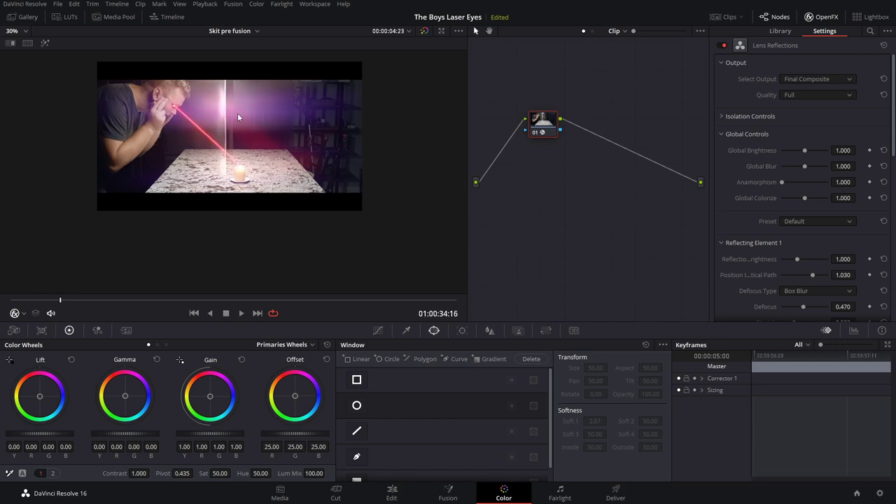
pyautogui.press('space')
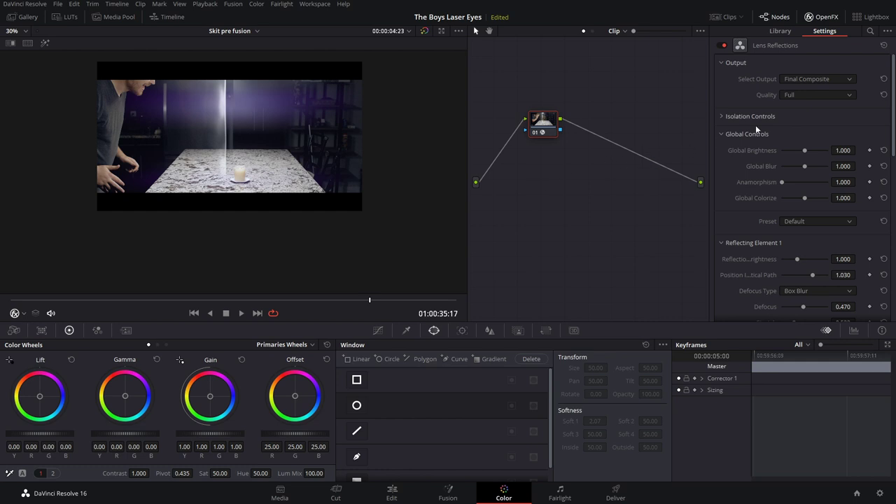
pyautogui.scroll(-10, 812, 182)
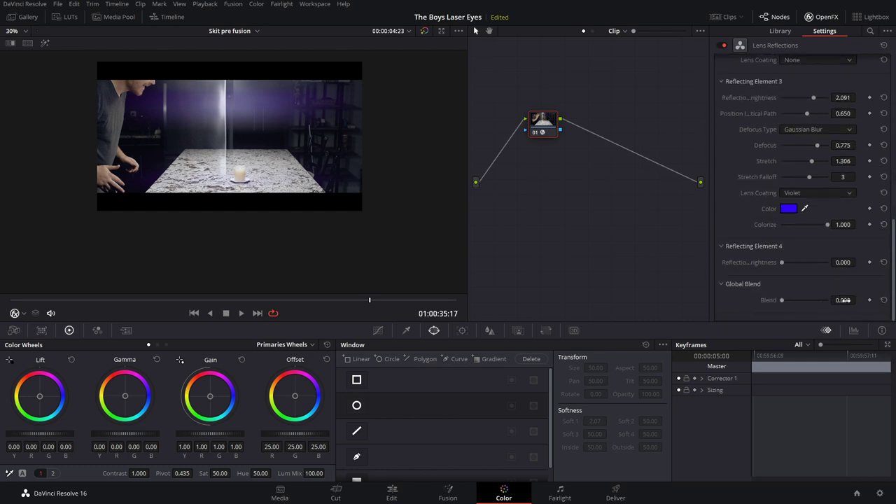
pyautogui.moveTo(786, 299)
pyautogui.mouseDown()
pyautogui.moveTo(807, 299)
pyautogui.moveTo(796, 301)
pyautogui.mouseUp()
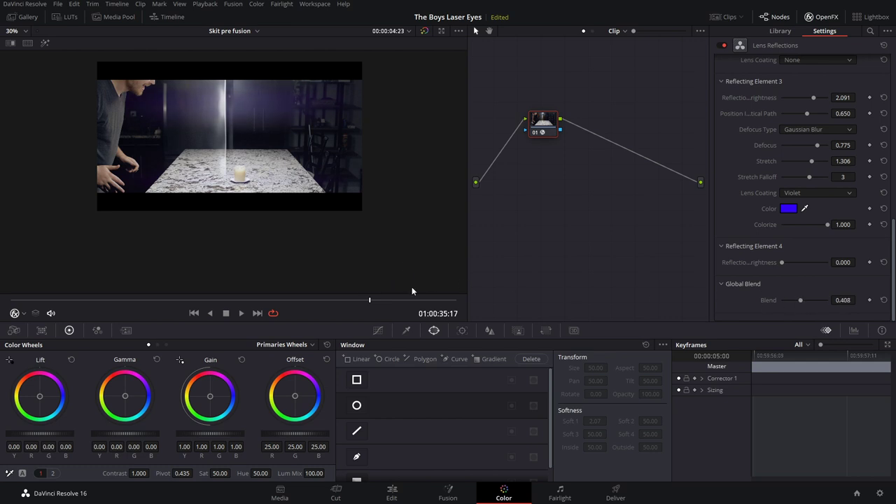
pyautogui.moveTo(367, 301); pyautogui.dragTo(65, 290)
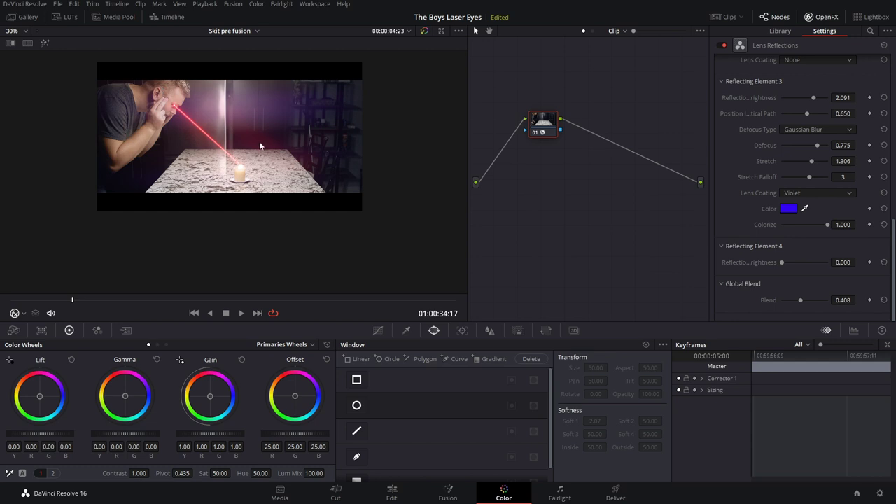
# Return to the Edit page and play the laser shot from its start to examine the lens reflections
pyautogui.click(393, 491)
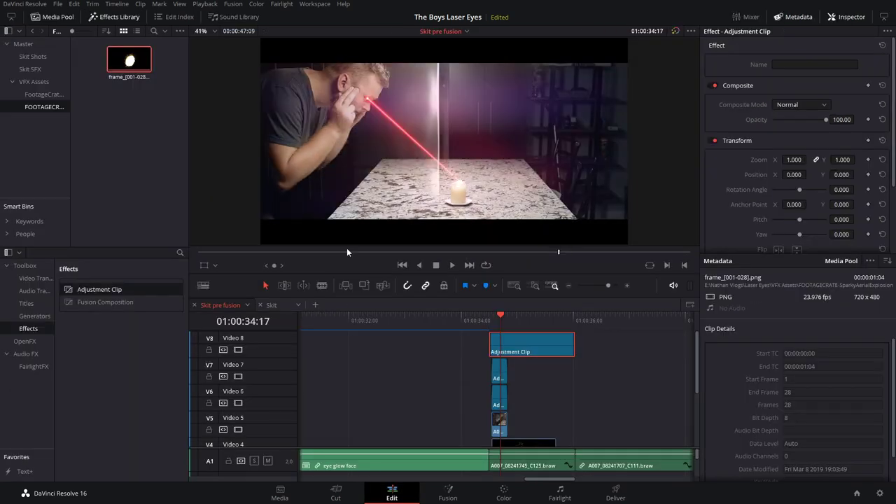
pyautogui.click(487, 321)
pyautogui.press('space')
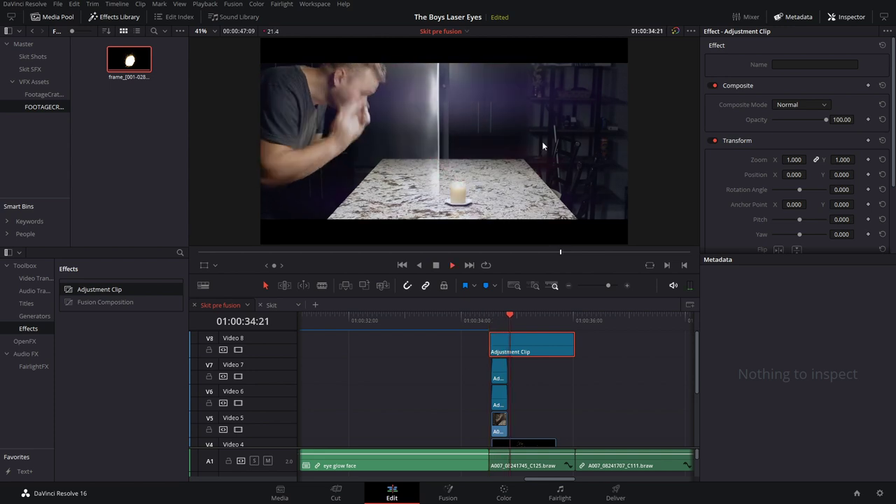
pyautogui.press('space')
pyautogui.moveTo(526, 315); pyautogui.dragTo(493, 323)
# Split the laser shot's base clip on Video 1 at 01:00:34:20, where the laser beam clip ends
pyautogui.scroll(-4, 588, 376)
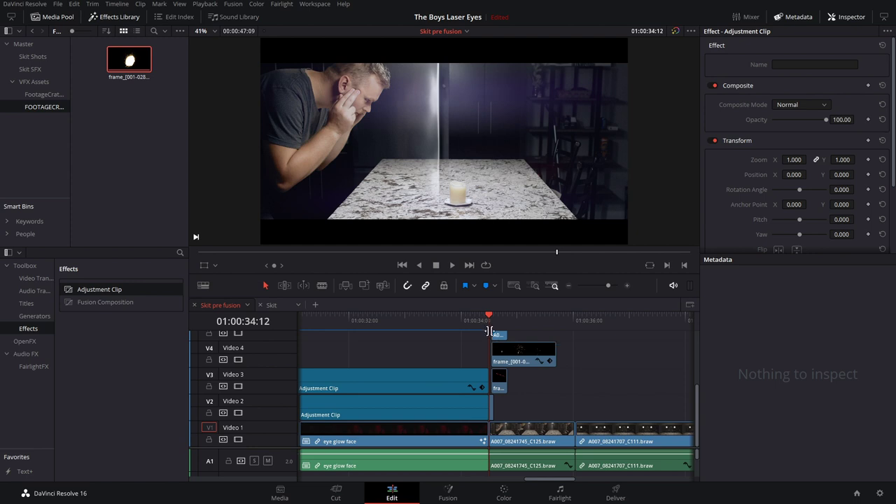
pyautogui.moveTo(489, 315)
pyautogui.mouseDown()
pyautogui.moveTo(450, 317)
pyautogui.moveTo(489, 319)
pyautogui.mouseUp()
pyautogui.scroll(4, 508, 416)
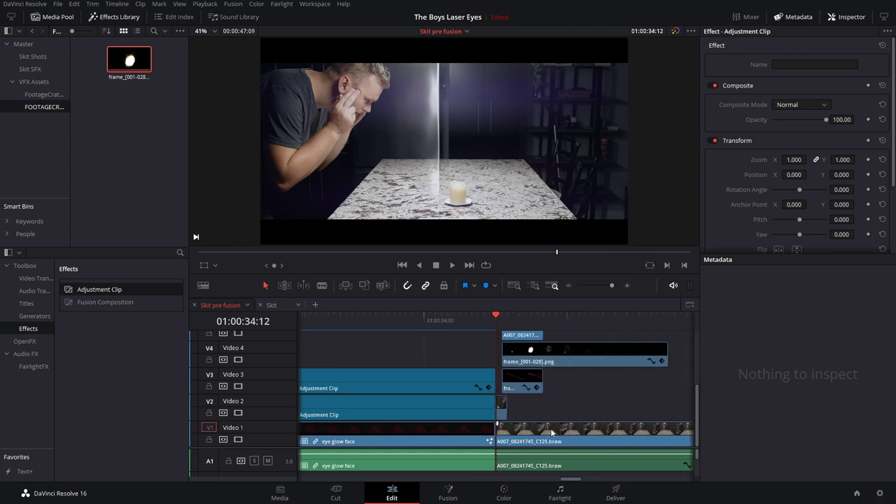
pyautogui.click(553, 324)
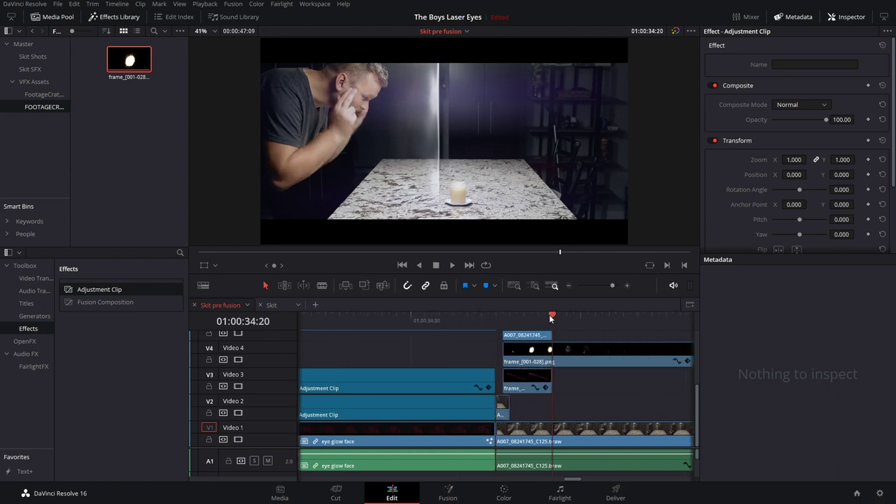
pyautogui.click(553, 434)
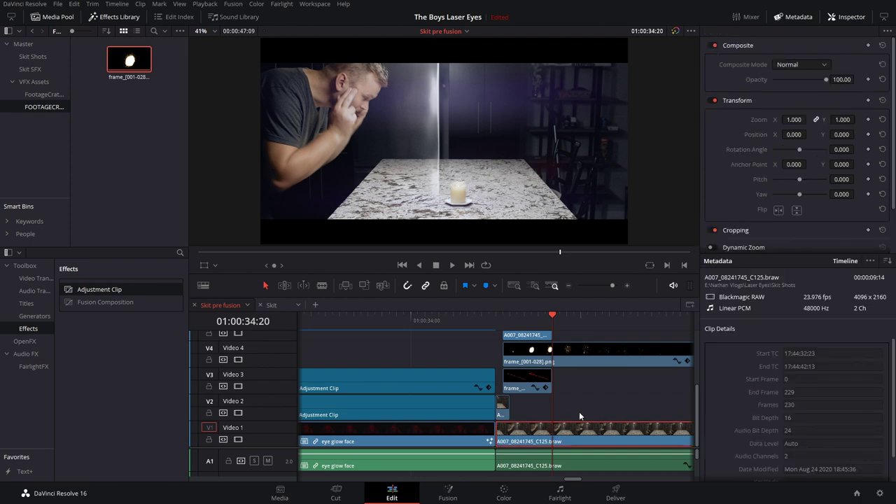
pyautogui.hotkey('ctrl', 'b')
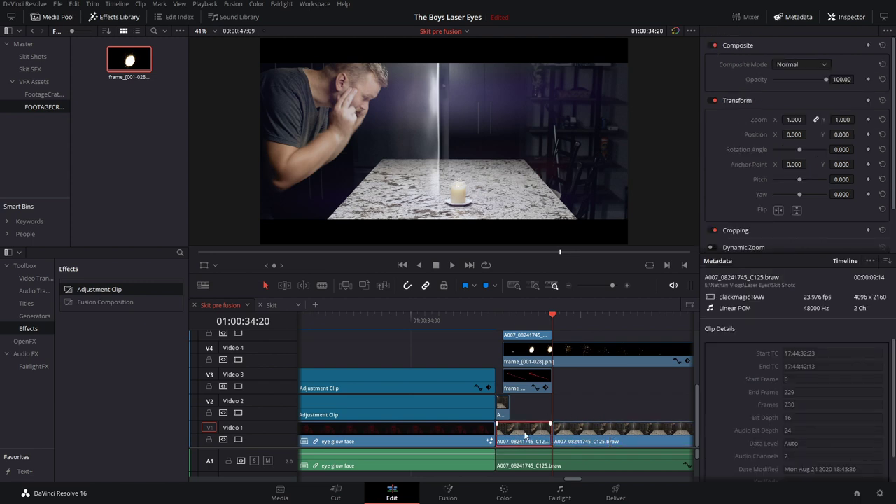
# Open the first part of the split Video 1 clip on the Color page at 01:00:34:12 and hide the clip thumbnails
pyautogui.click(510, 323)
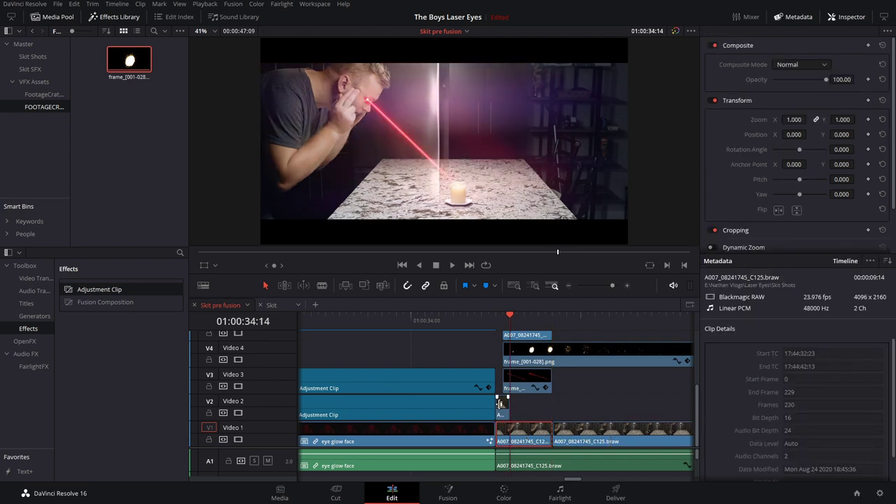
pyautogui.click(496, 321)
pyautogui.click(503, 494)
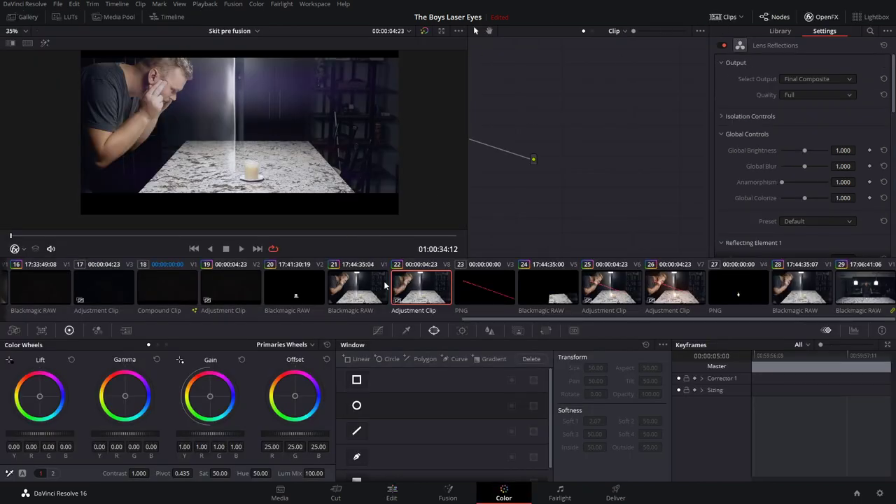
pyautogui.click(356, 290)
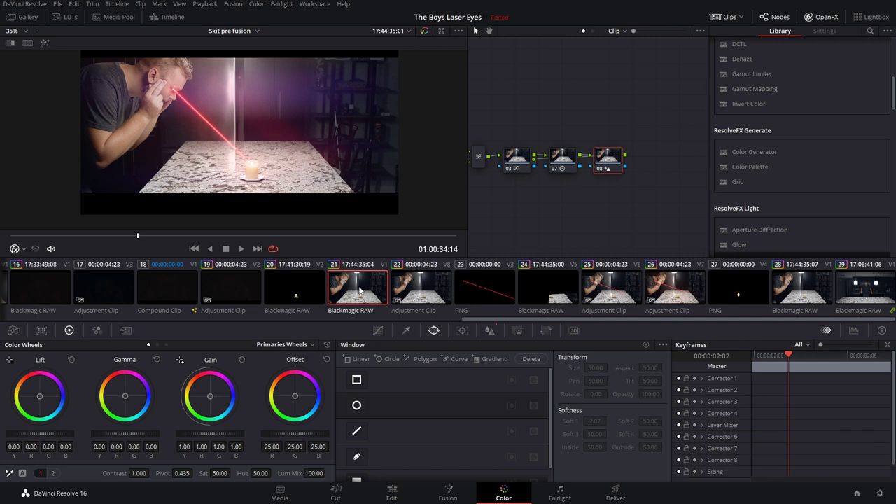
pyautogui.moveTo(144, 237); pyautogui.dragTo(14, 236)
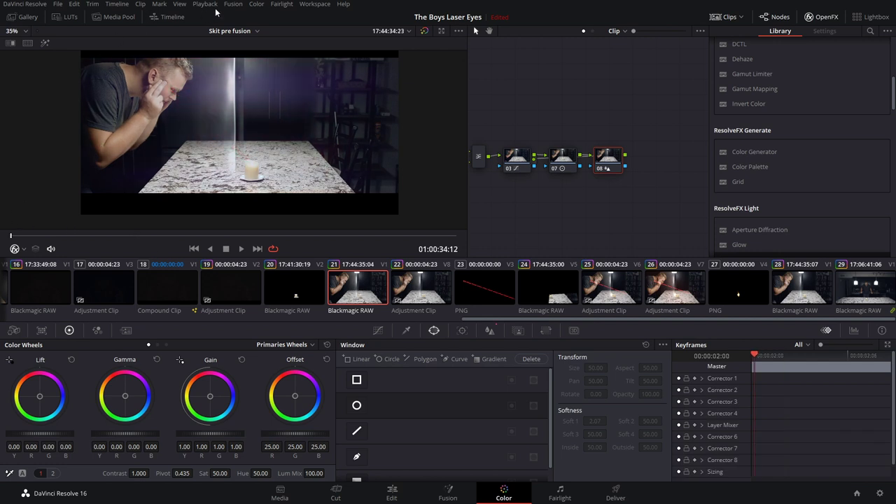
pyautogui.click(168, 16)
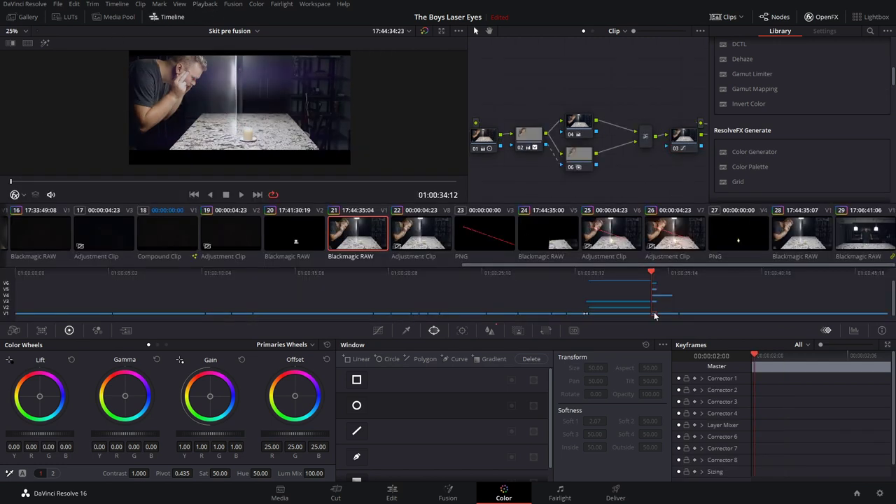
pyautogui.click(158, 17)
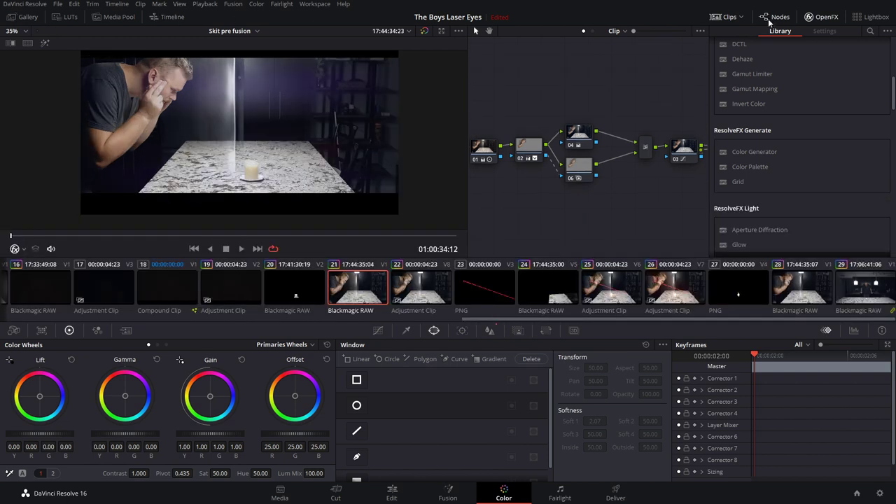
pyautogui.click(728, 16)
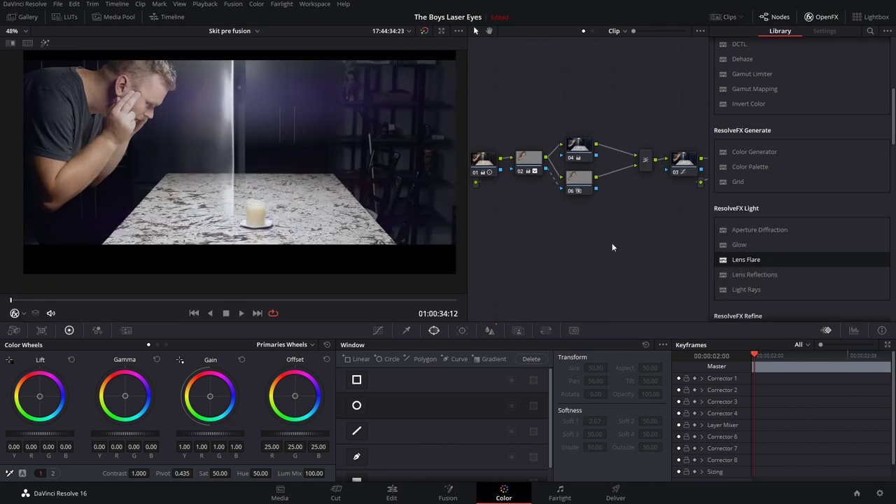
# Add a serial node after node 08 and apply a Lens Flare with the MIR-I 2.8/37 preset to it
pyautogui.hscroll(5, 652, 210)
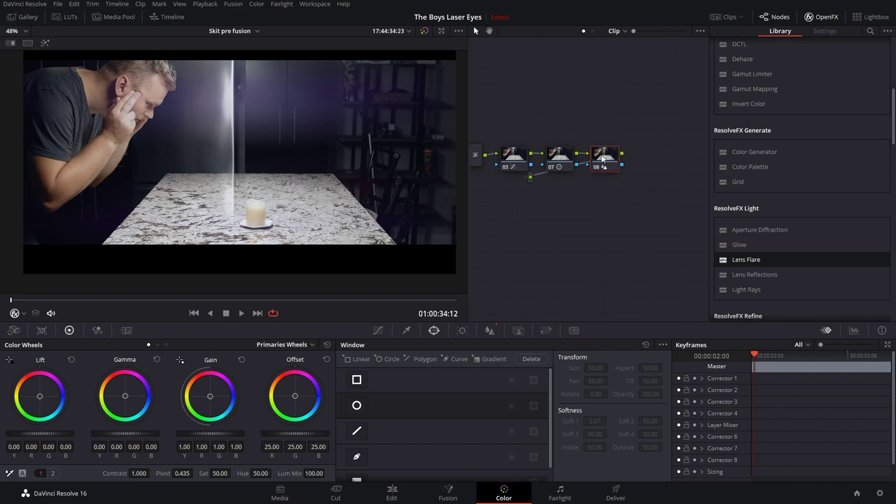
pyautogui.hotkey('alt', 's')
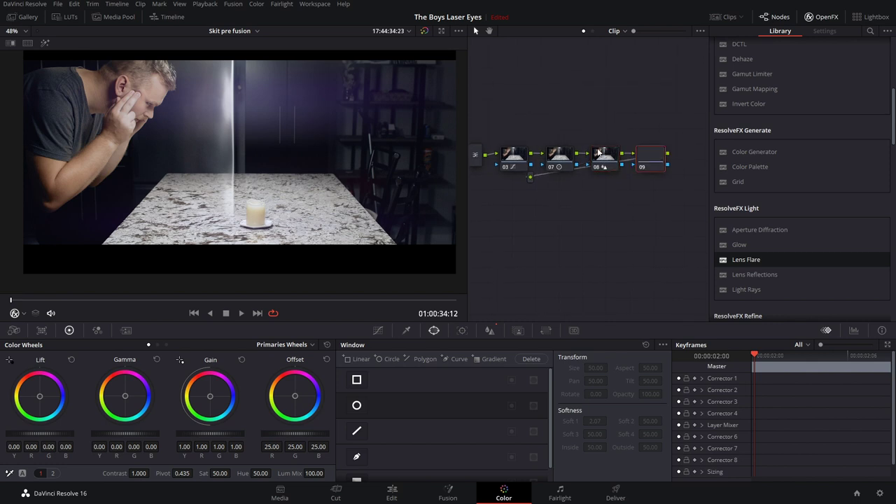
pyautogui.moveTo(717, 210)
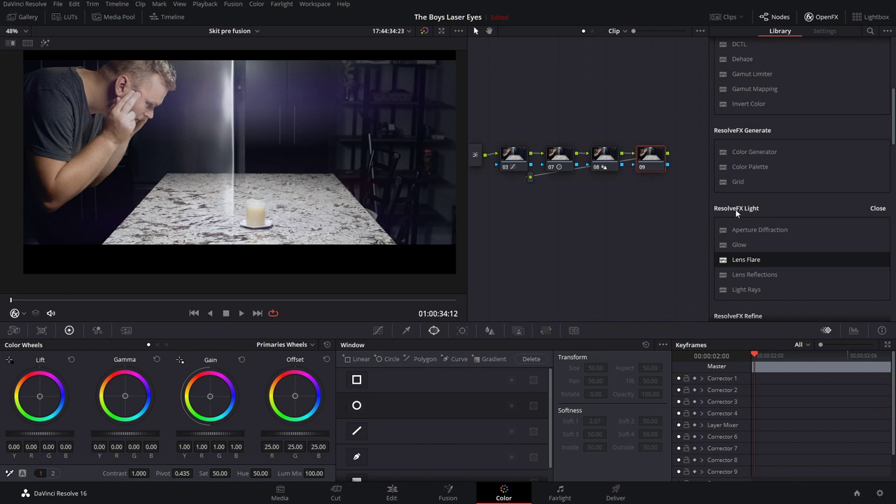
pyautogui.moveTo(755, 260); pyautogui.dragTo(649, 158)
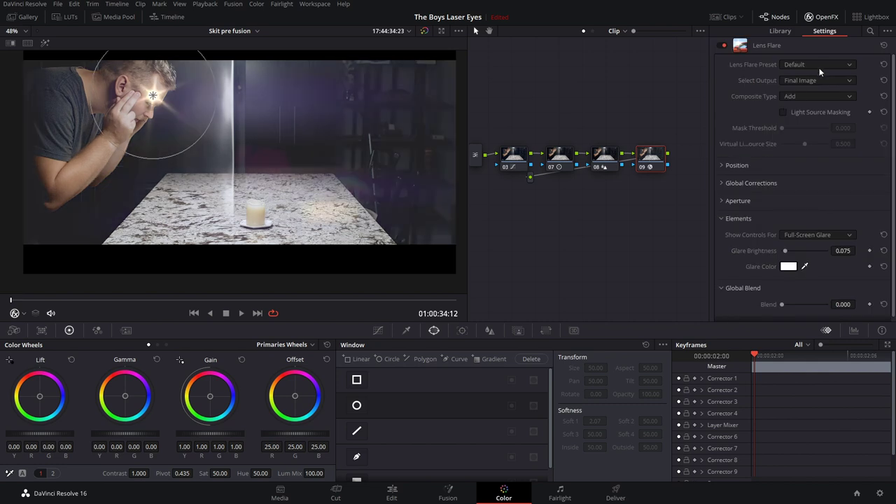
pyautogui.click(825, 64)
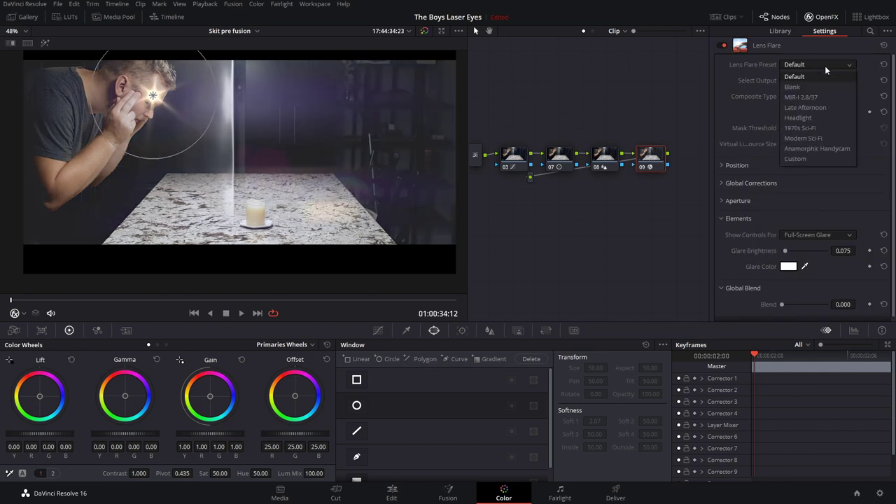
pyautogui.click(792, 99)
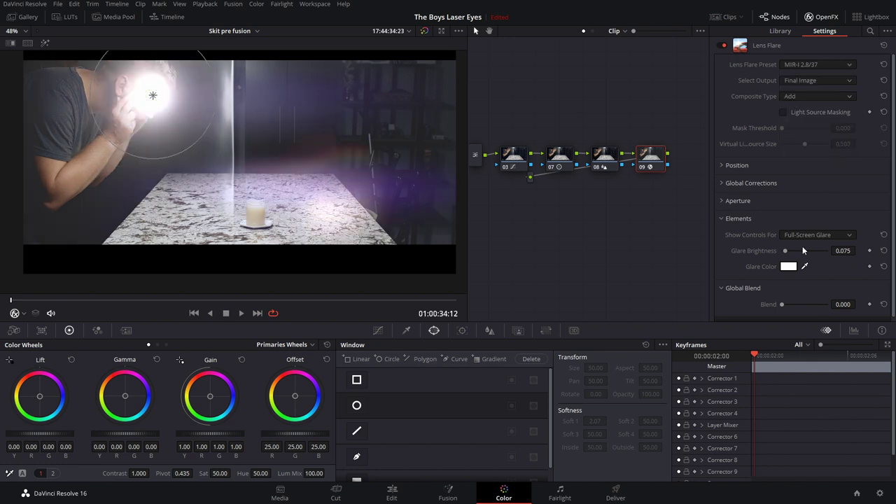
# In the lens flare's Global Corrections, reduce Global Scaling to about 0.140 and set Anamorphism to about 1.324
pyautogui.click(723, 183)
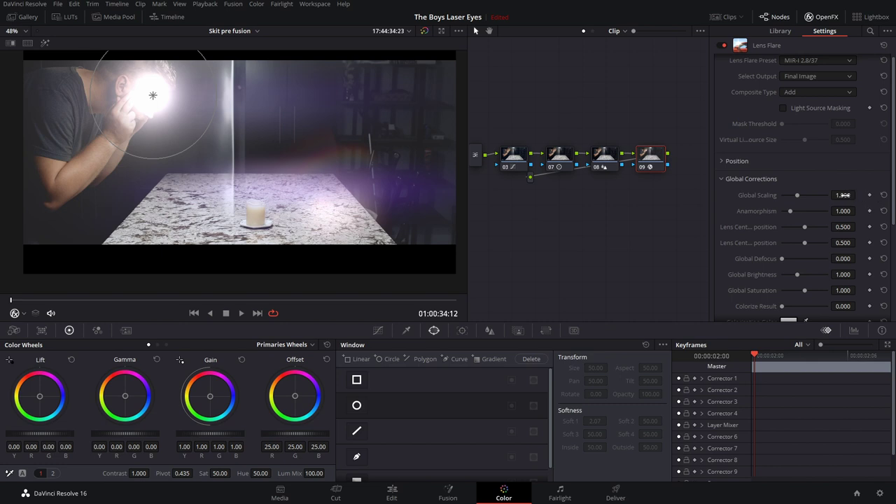
pyautogui.moveTo(844, 195); pyautogui.dragTo(802, 196)
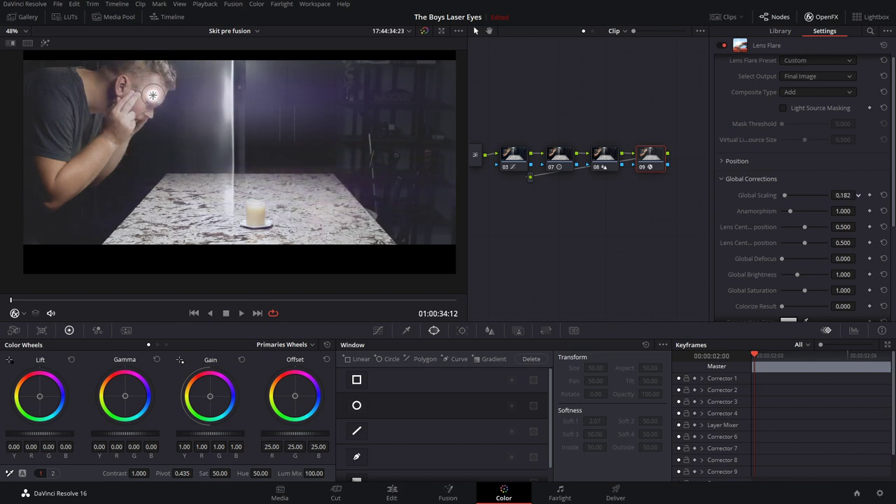
pyautogui.moveTo(843, 211)
pyautogui.mouseDown()
pyautogui.moveTo(851, 211)
pyautogui.moveTo(838, 213)
pyautogui.mouseUp()
pyautogui.scroll(-5, 801, 246)
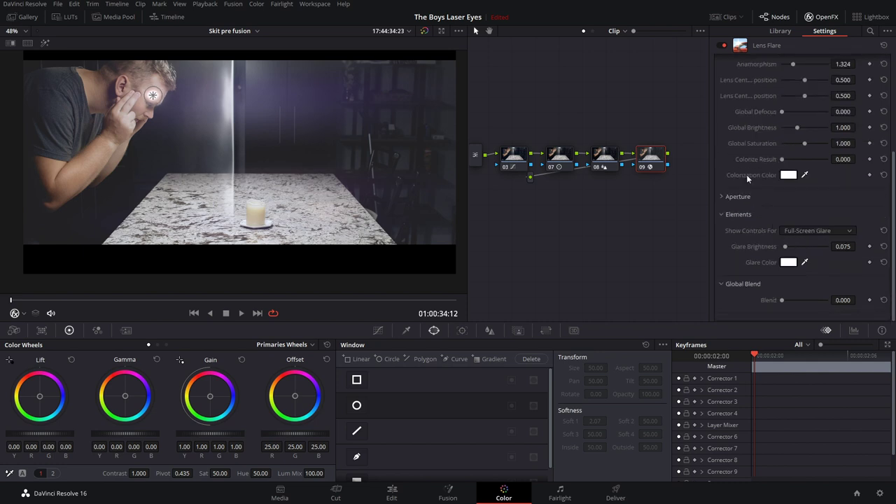
# Position the lens flare over the man's eye at about X 0.293, Y 0.708, and select node 08 to view it without the overlay
pyautogui.scroll(5, 747, 174)
pyautogui.click(721, 165)
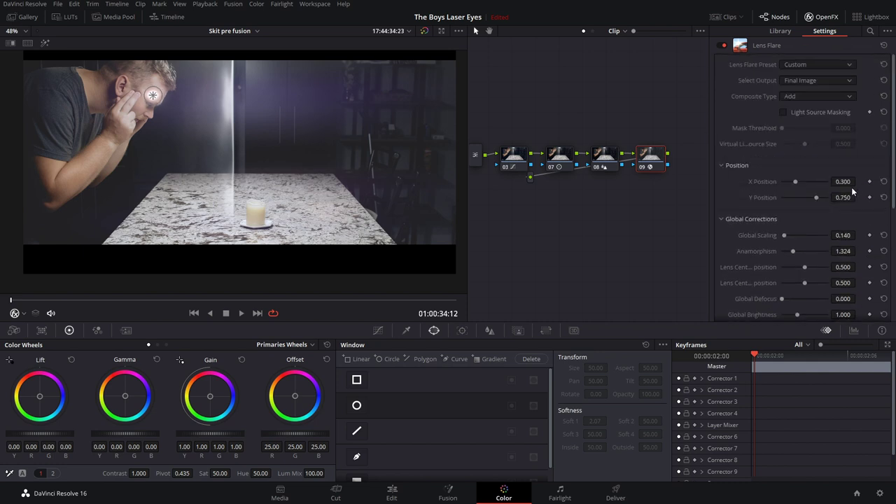
pyautogui.moveTo(859, 181)
pyautogui.mouseDown()
pyautogui.moveTo(846, 184)
pyautogui.moveTo(848, 199)
pyautogui.moveTo(858, 198)
pyautogui.moveTo(844, 181)
pyautogui.mouseUp()
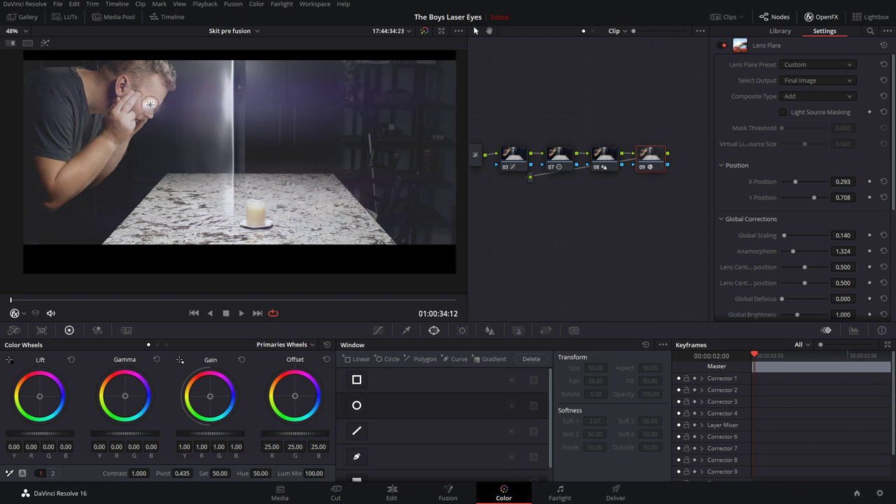
pyautogui.click(597, 155)
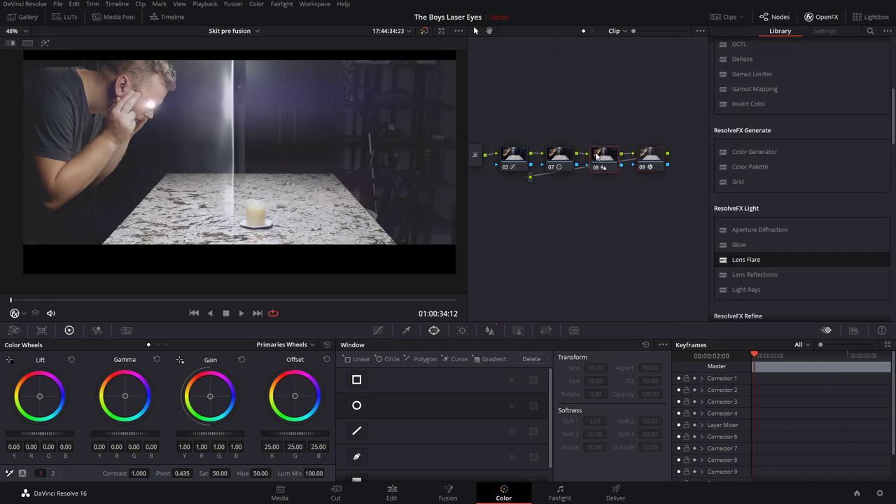
# Set the Full-Screen Glare color of the lens flare on node 09 to dark red
pyautogui.click(641, 161)
pyautogui.click(790, 263)
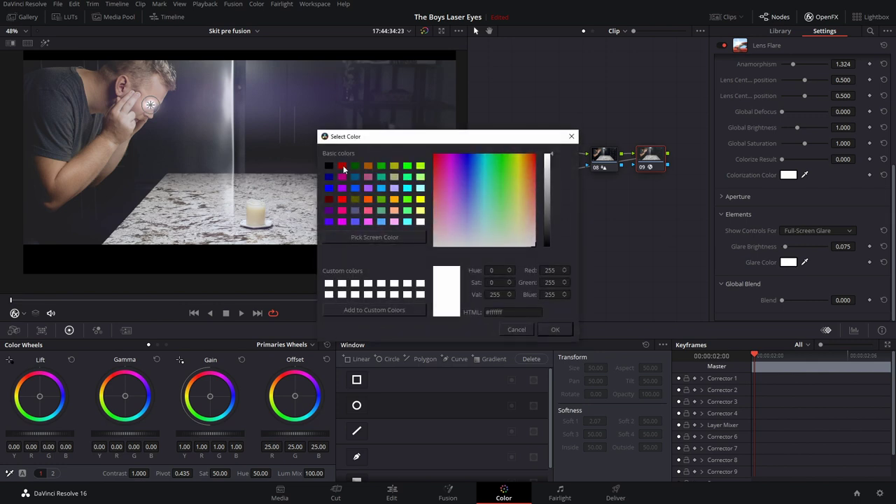
pyautogui.click(342, 166)
pyautogui.click(555, 330)
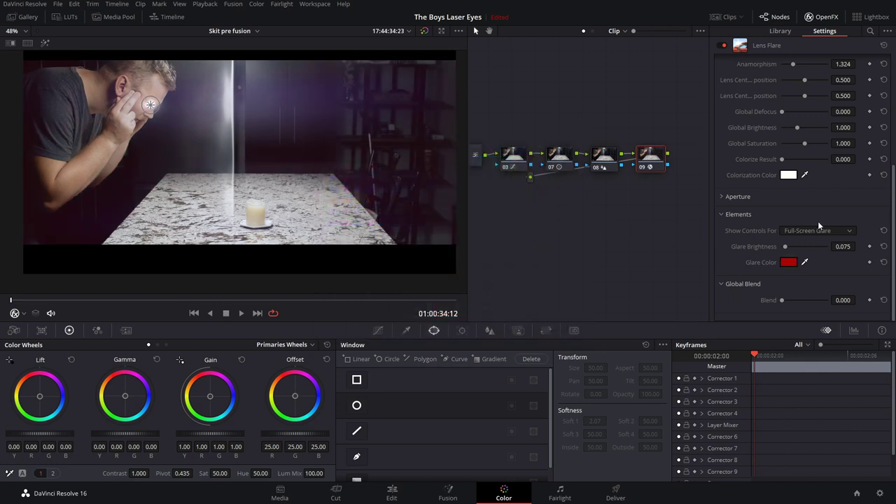
# Set the lens flare's Flare Spot color to dark red, view the eye without the overlay, and return to the flare's position settings
pyautogui.click(809, 232)
pyautogui.click(797, 251)
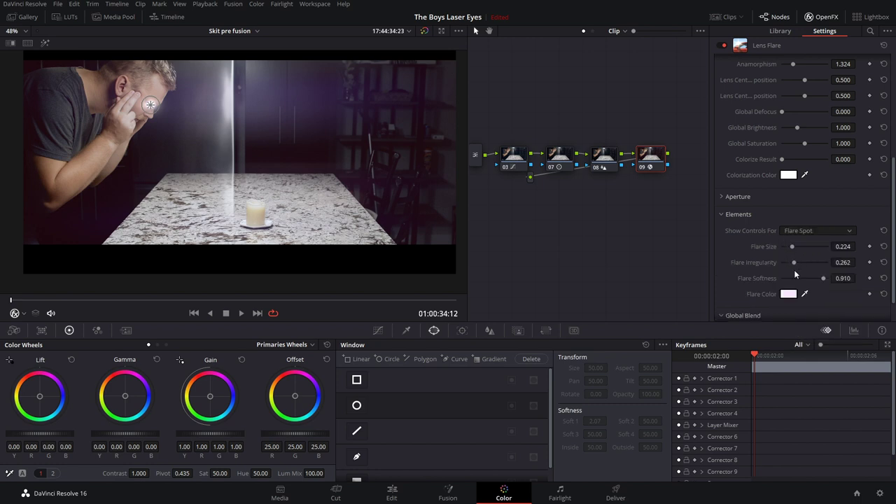
pyautogui.click(789, 294)
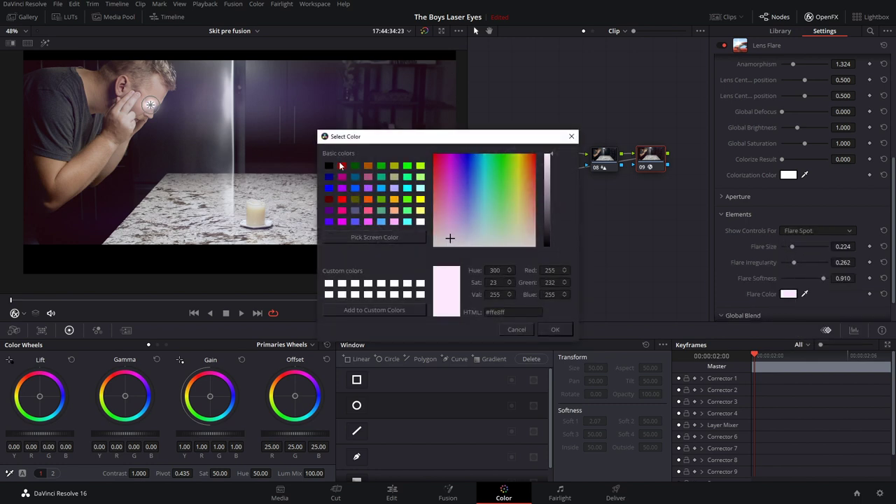
pyautogui.click(342, 166)
pyautogui.click(566, 329)
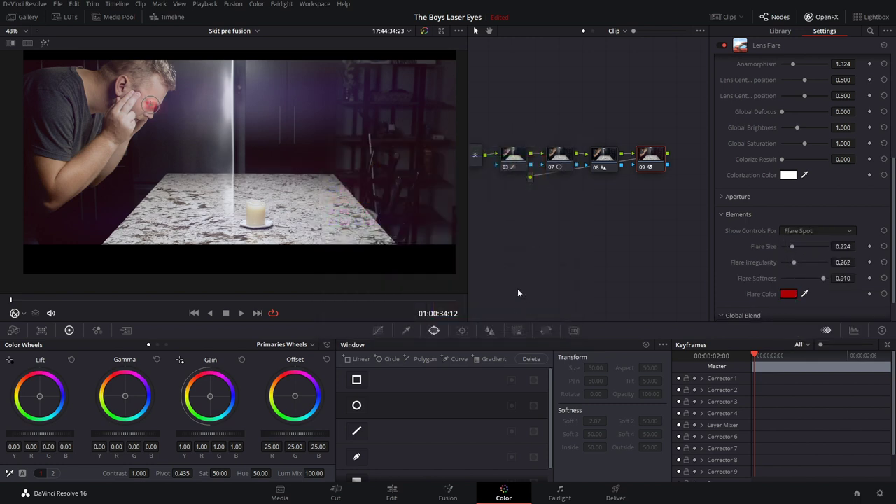
pyautogui.click(610, 158)
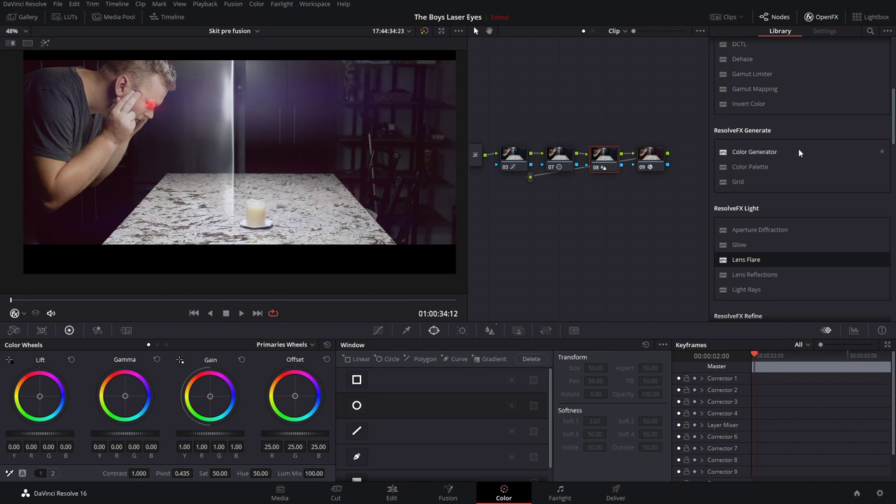
pyautogui.click(650, 157)
pyautogui.scroll(2, 806, 192)
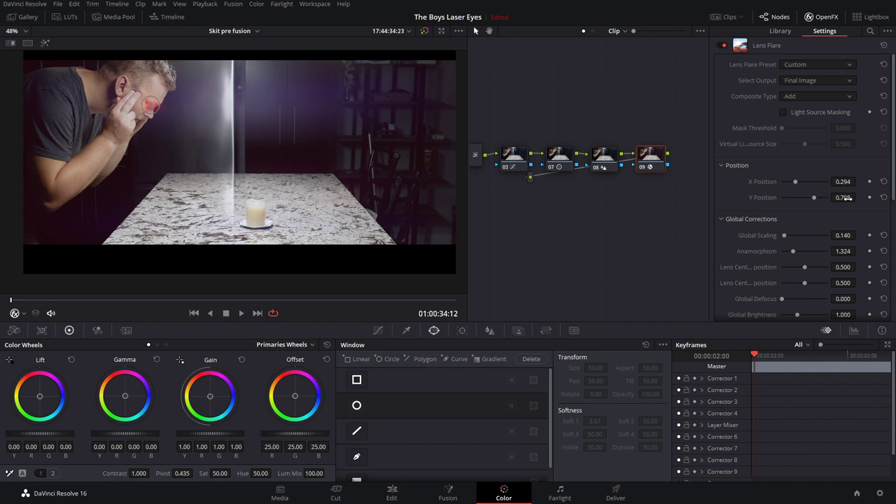
# Return to the Edit page and play the skit timeline from shortly before the eye glow face clip
pyautogui.hotkey('shift', 'alt', ';')
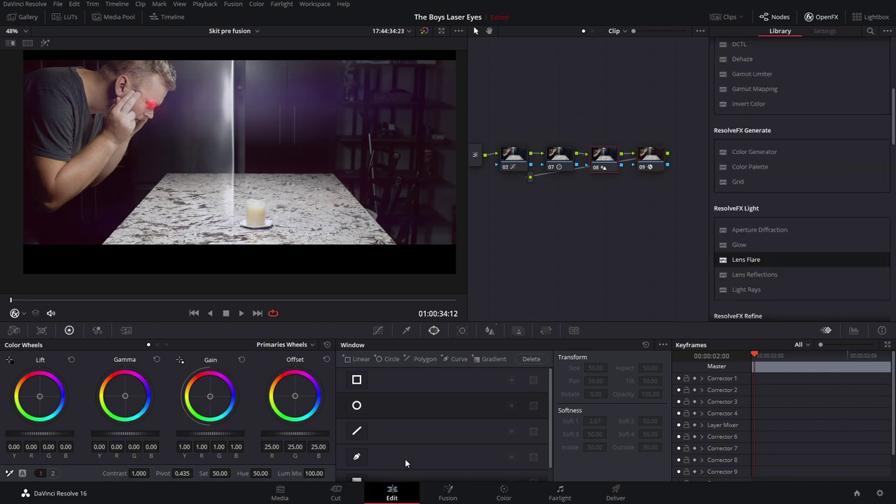
pyautogui.scroll(-4, 604, 348)
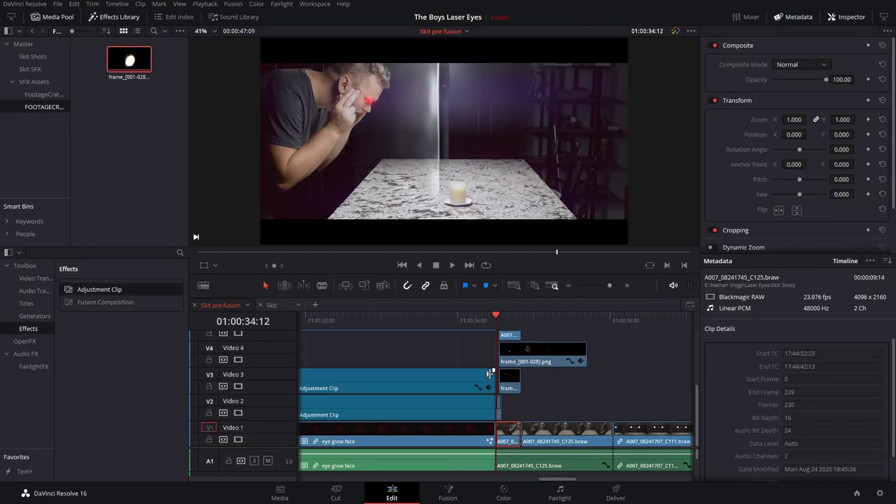
pyautogui.moveTo(495, 314); pyautogui.dragTo(353, 332)
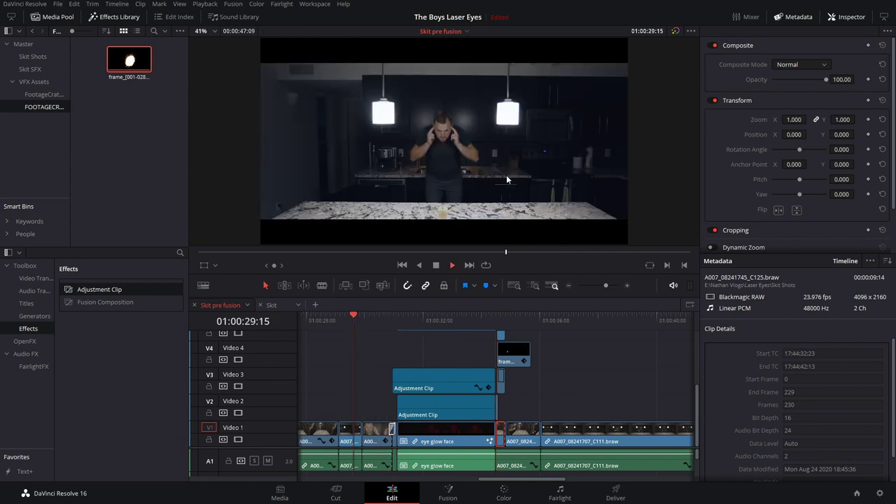
pyautogui.press('space')
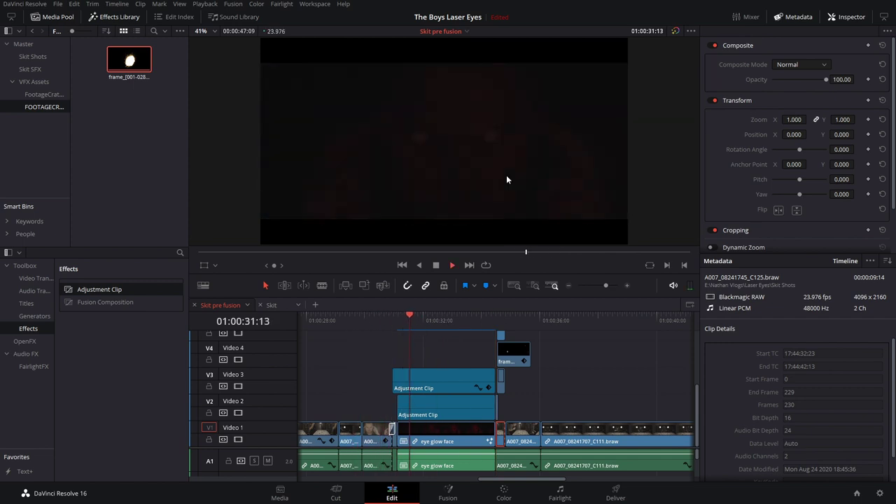